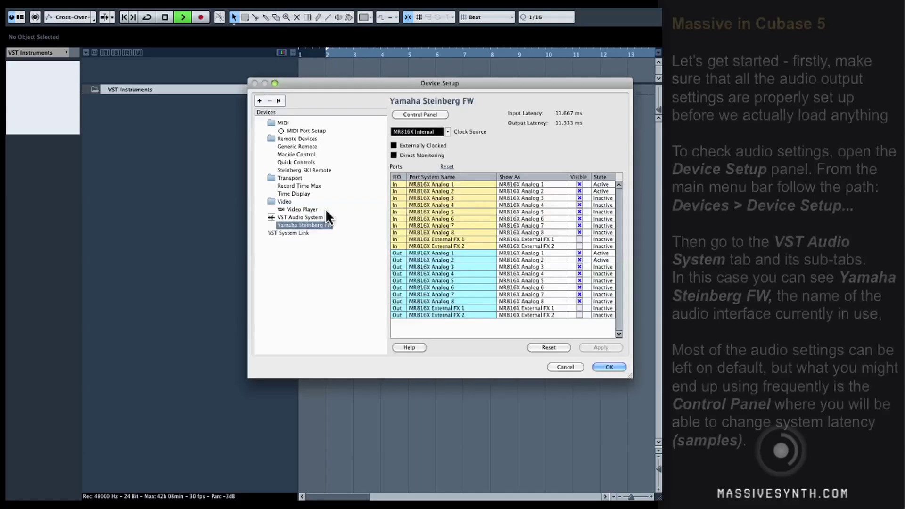
View the buffer size choices in the Yamaha Steinberg FW control panel and close it with the setting kept
drag(420, 81, 370, 66)
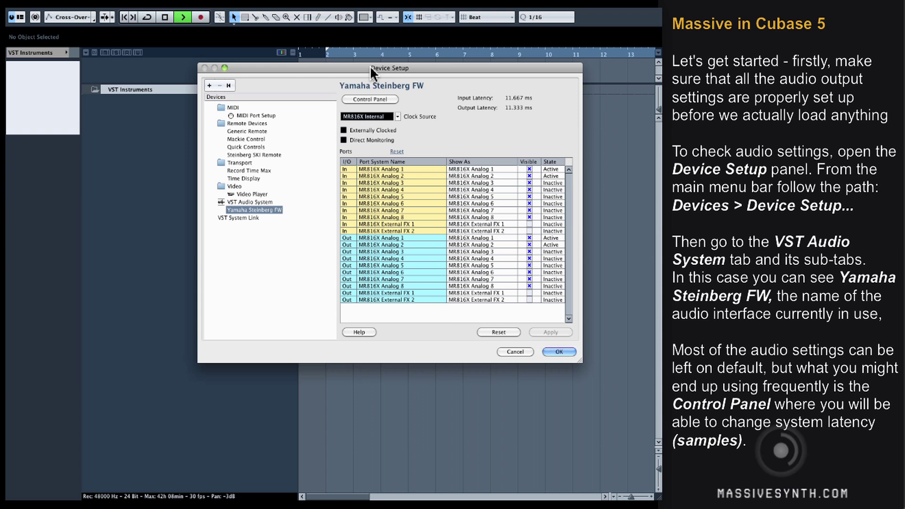
click(372, 99)
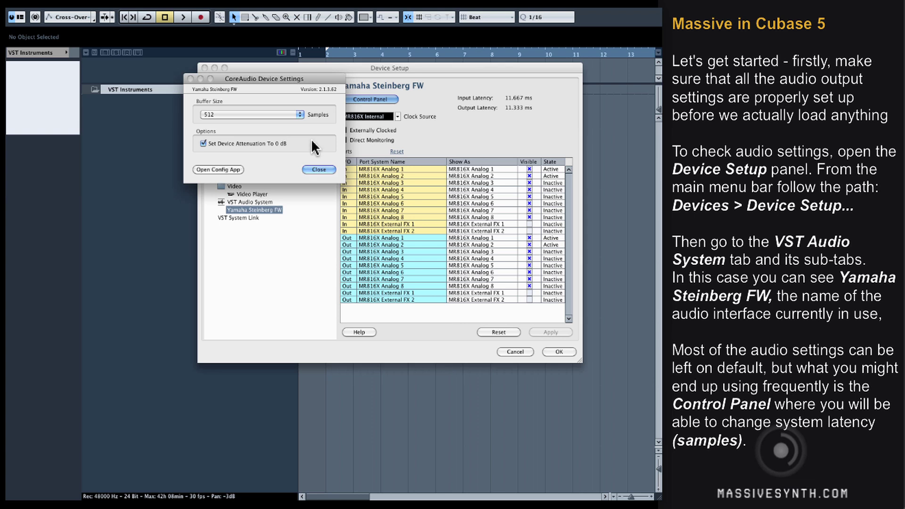
click(288, 113)
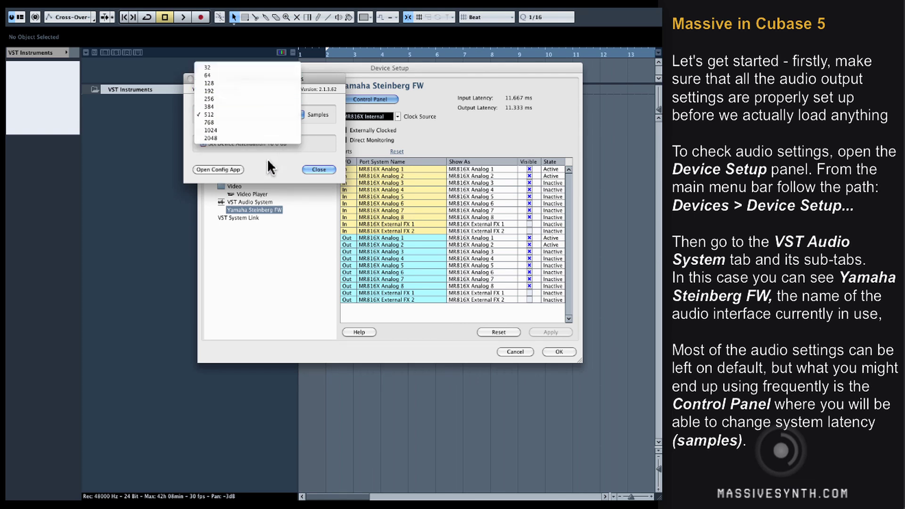
click(276, 176)
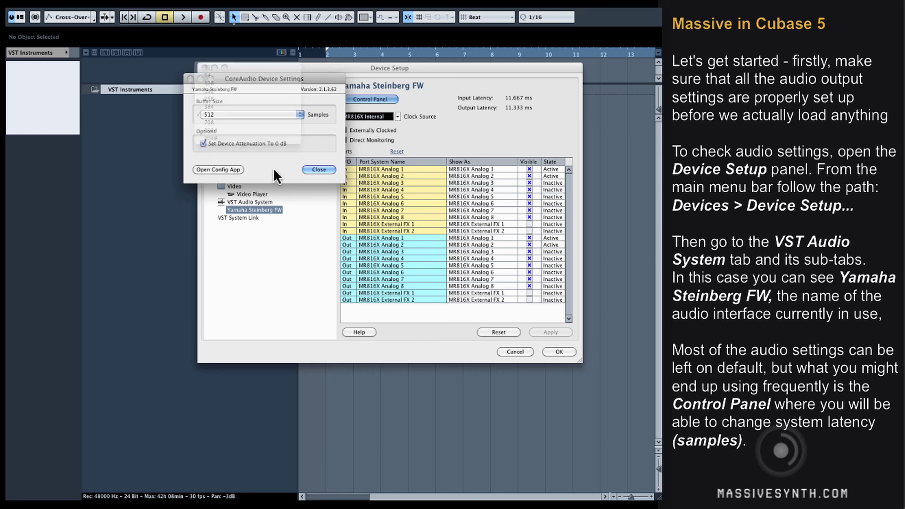
click(330, 169)
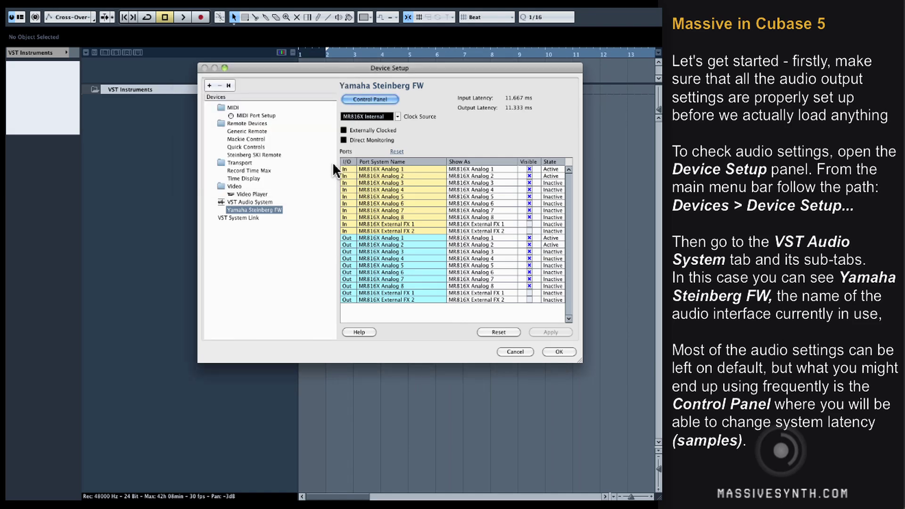
Check the available ASIO drivers in the VST Audio System settings, keep Yamaha Steinberg FW, and confirm the device setup
click(251, 202)
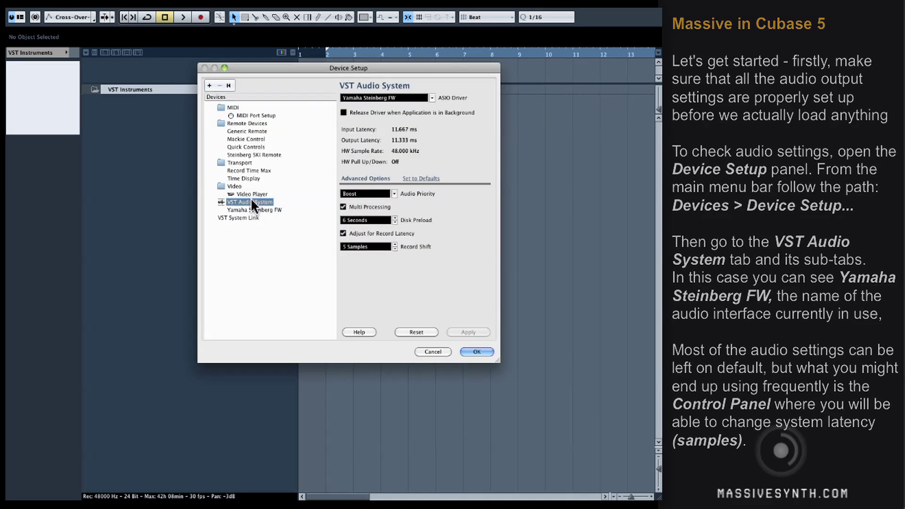
click(432, 98)
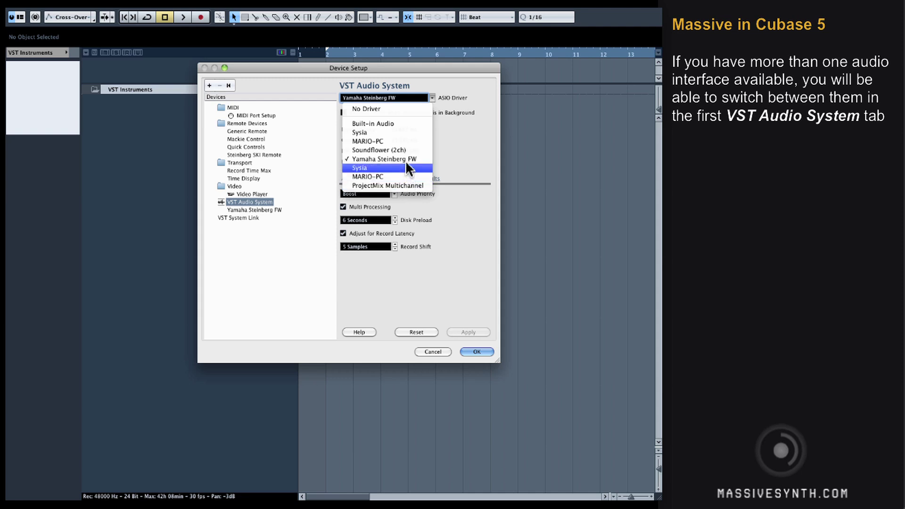
click(456, 144)
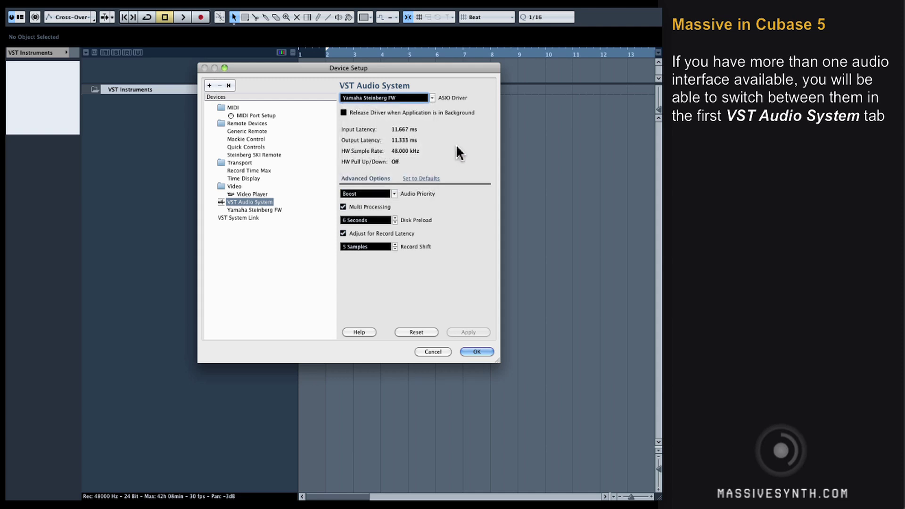
click(471, 349)
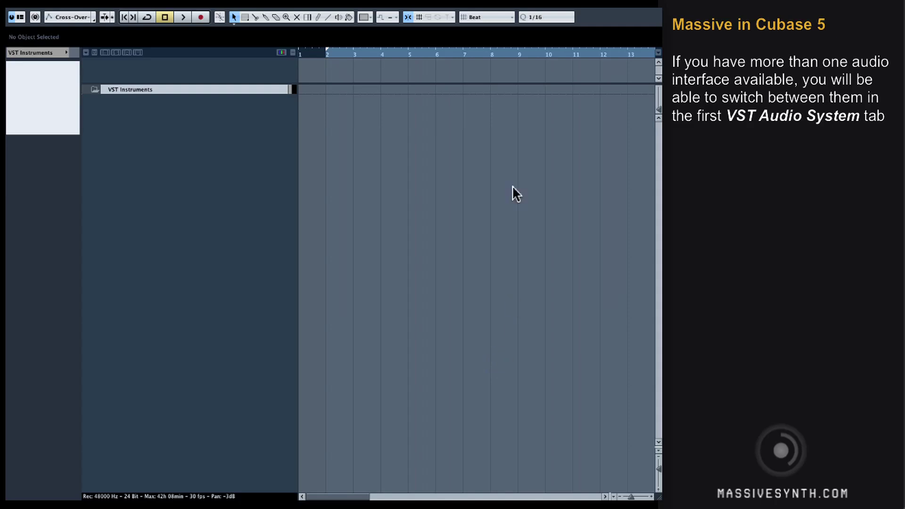
Open the VST Connections window and display its output buses
click(326, 7)
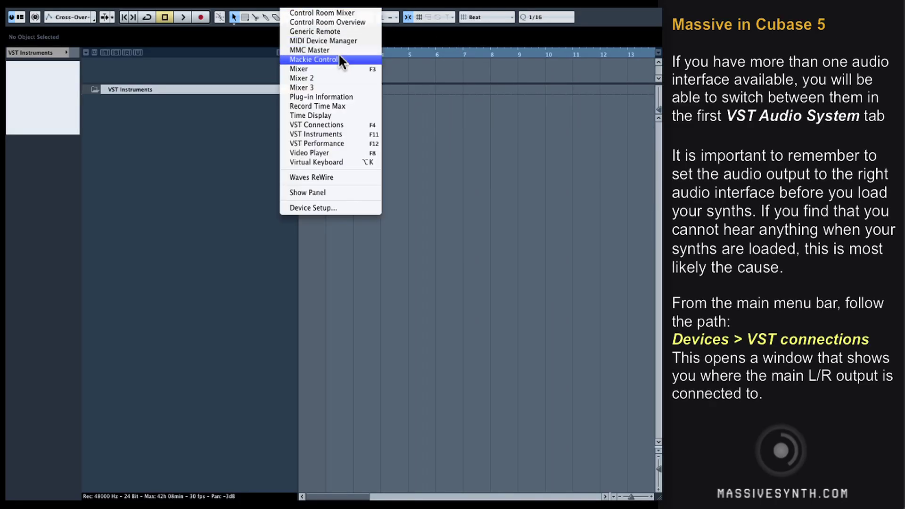
click(350, 125)
drag(448, 161, 342, 160)
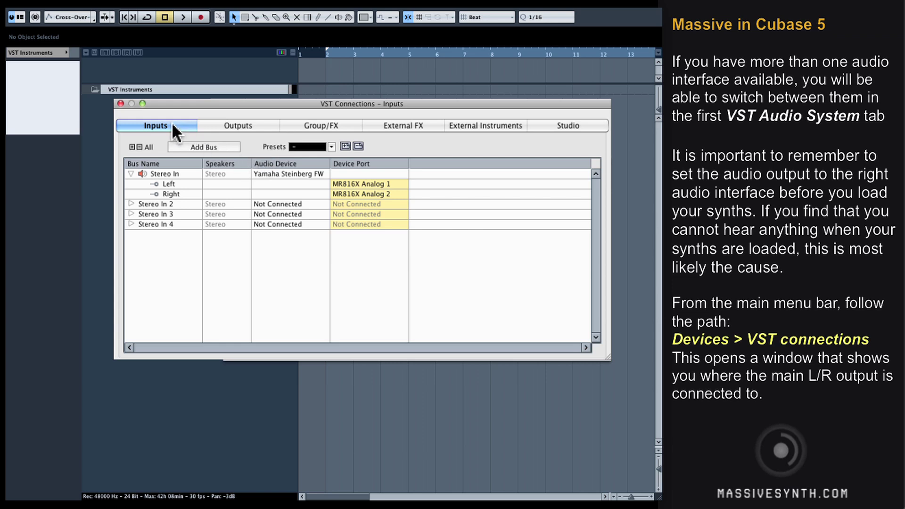
click(234, 126)
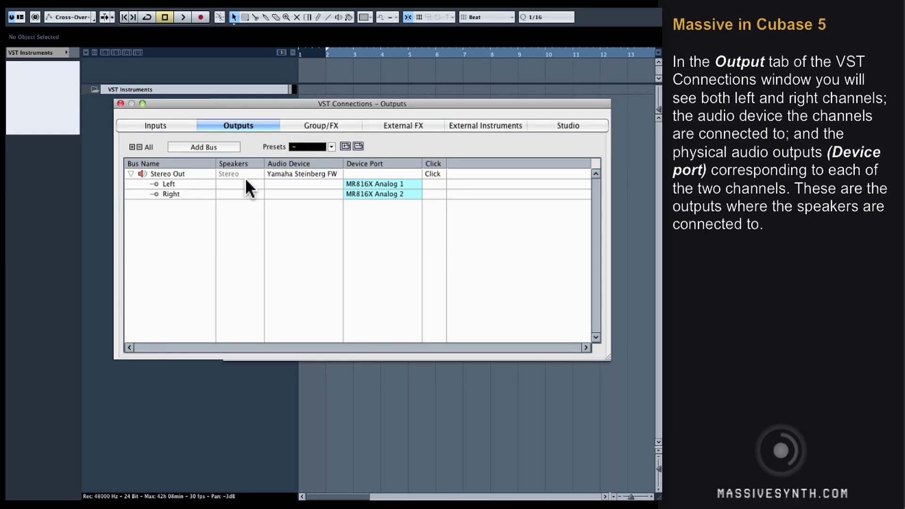
Inspect the Stereo Out bus's audio device choices and its left channel's device port choices, keeping the current assignments
click(274, 174)
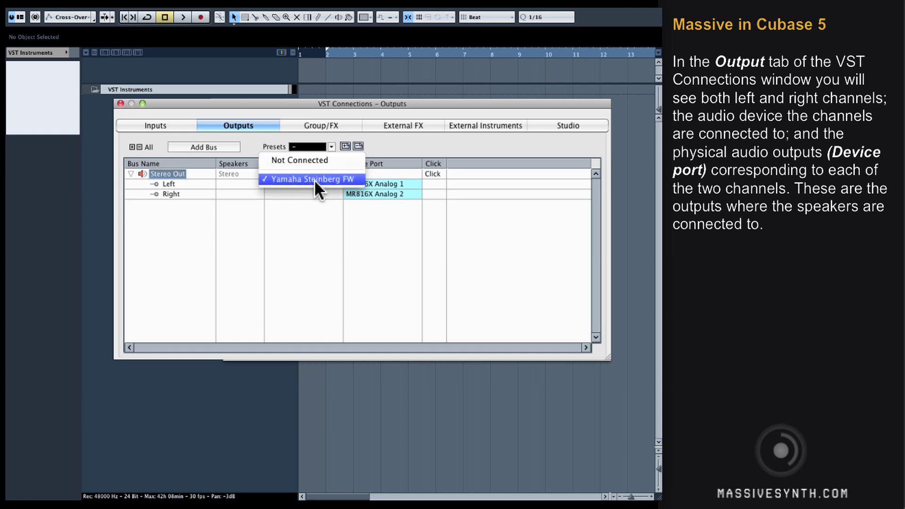
click(308, 244)
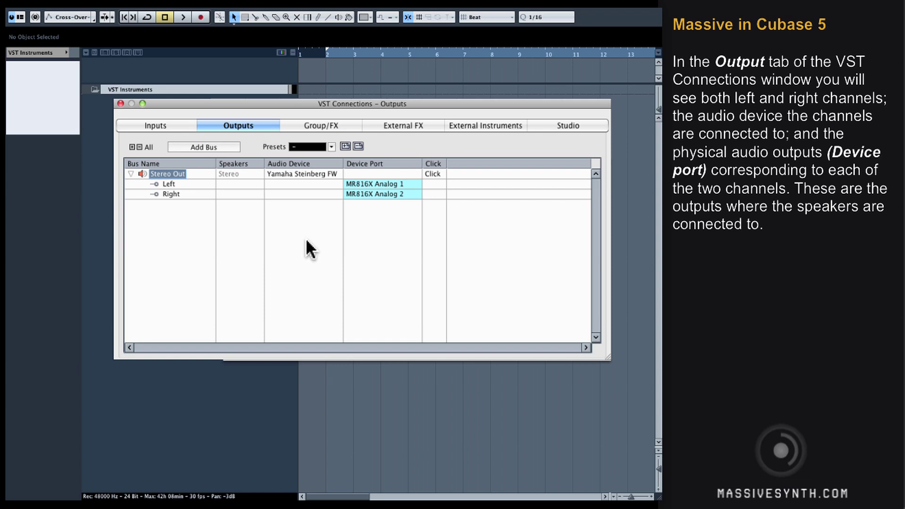
click(370, 184)
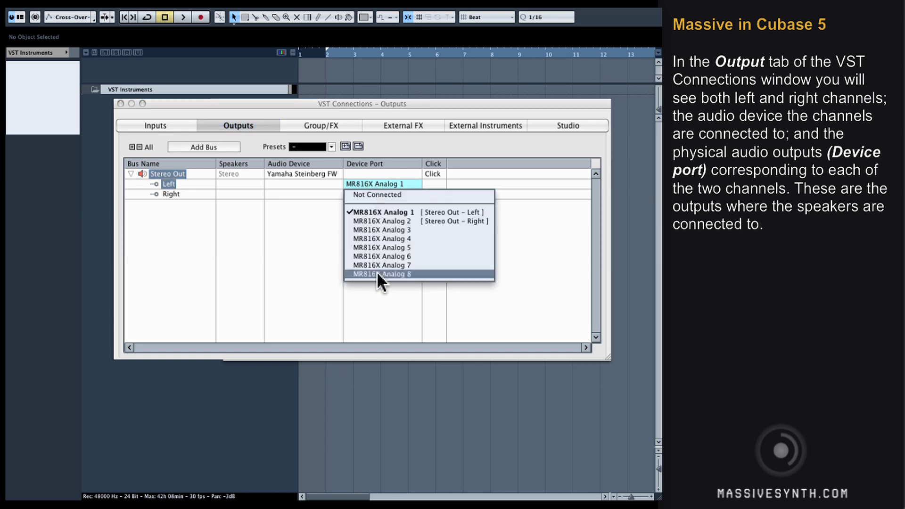
click(310, 225)
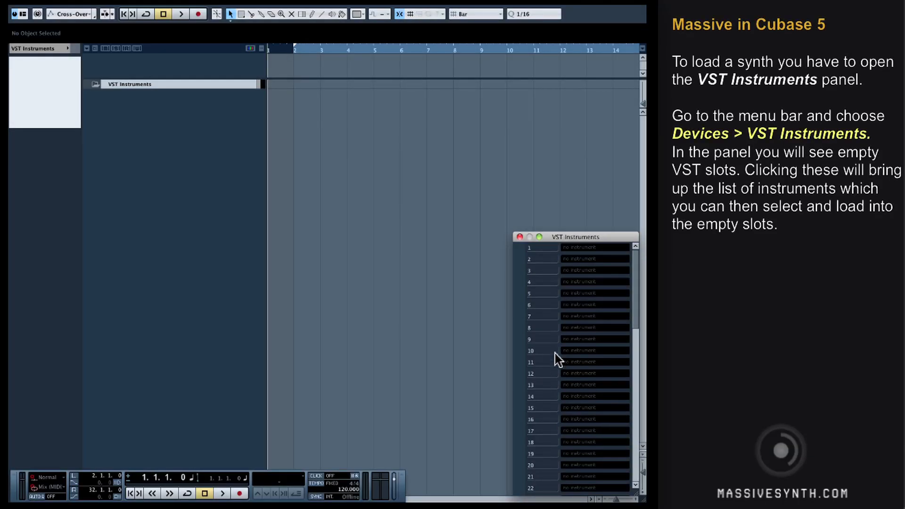
Load Massive into the first VST instrument slot
click(576, 248)
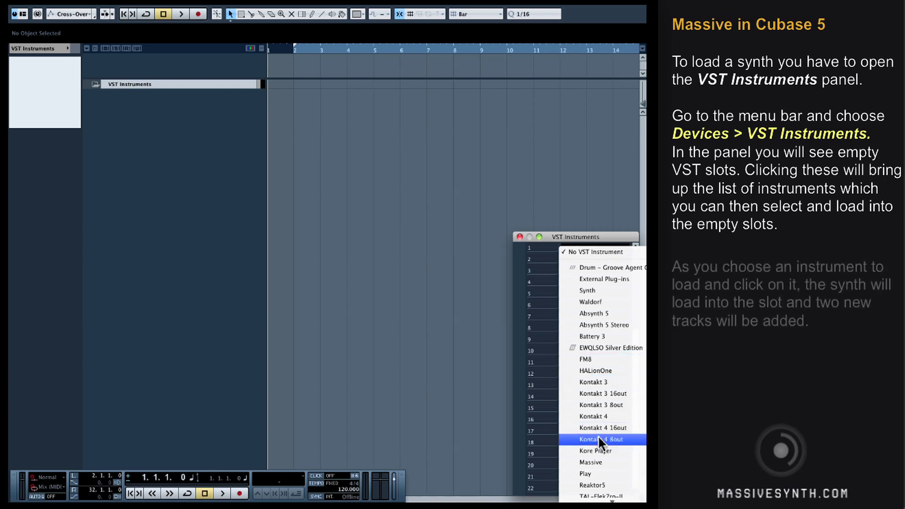
click(591, 461)
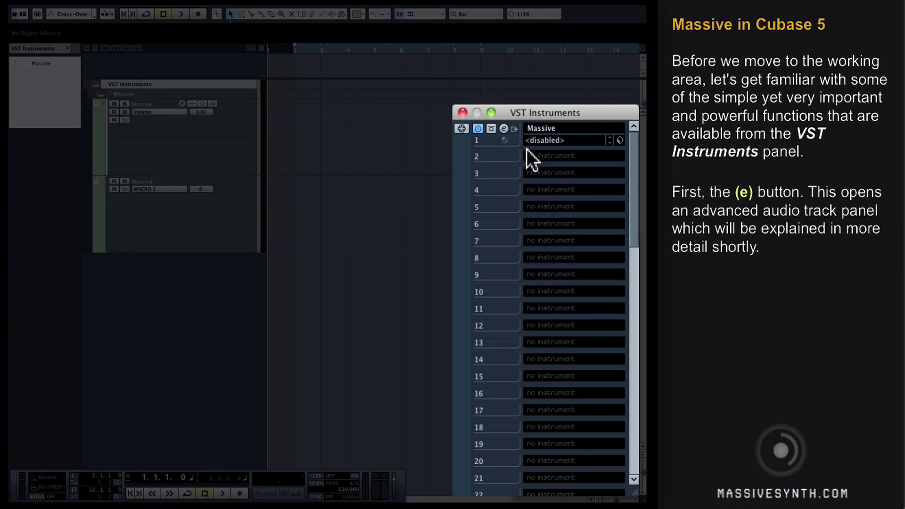
Open and close Massive's plugin editor from the first instrument slot, and check which audio outputs it offers
click(504, 130)
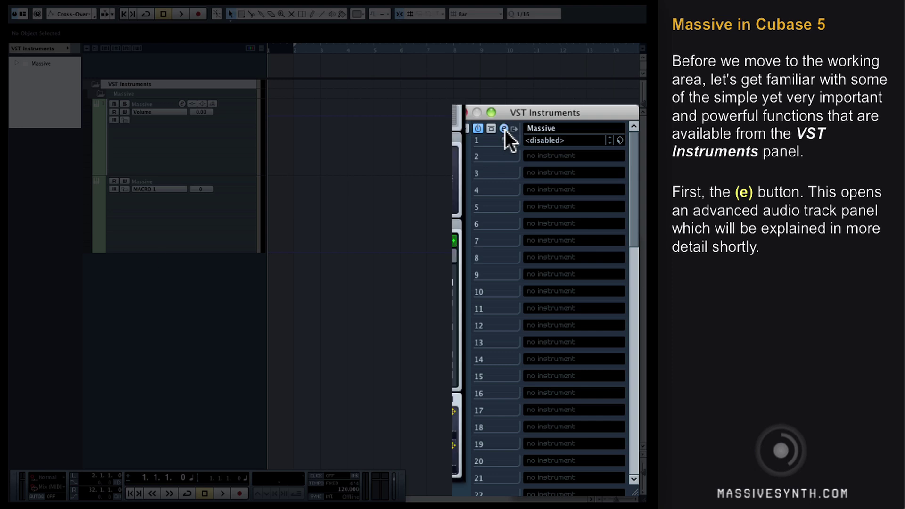
click(504, 129)
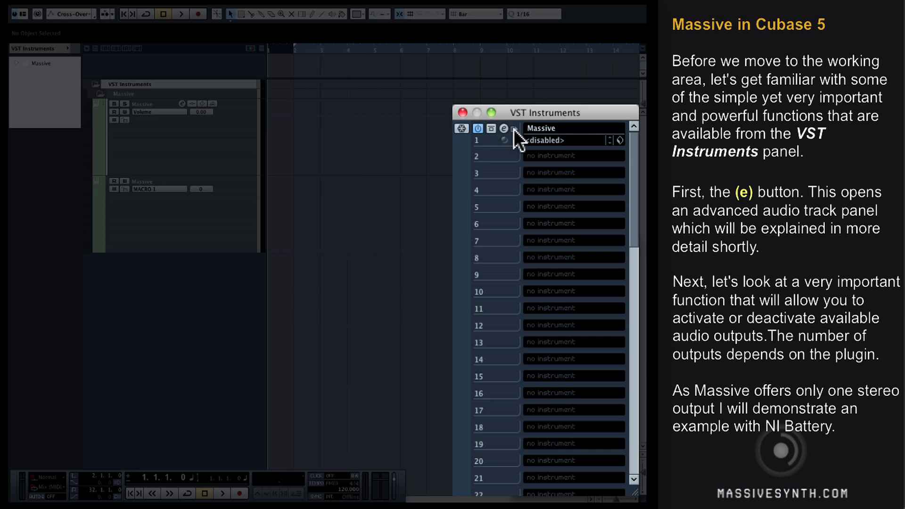
click(514, 129)
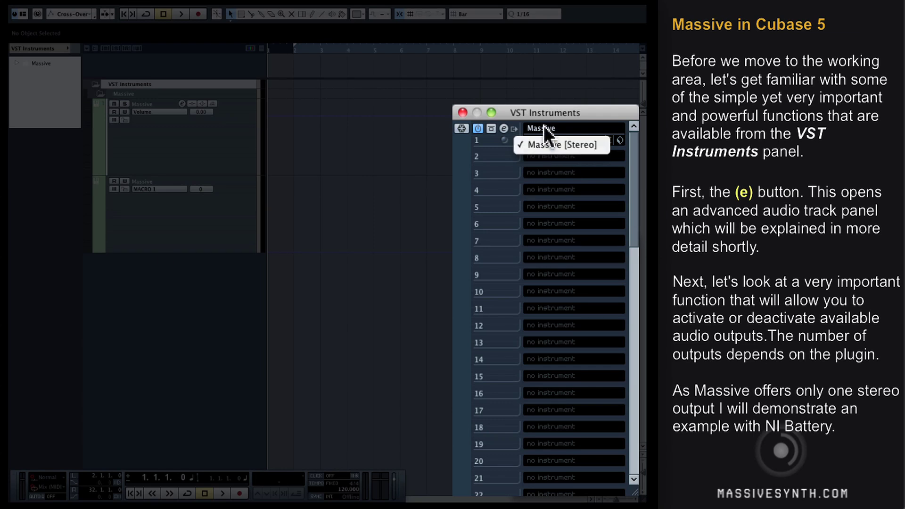
click(545, 144)
Load Battery 3 into the second VST instrument slot and inspect its list of available audio outputs
click(541, 156)
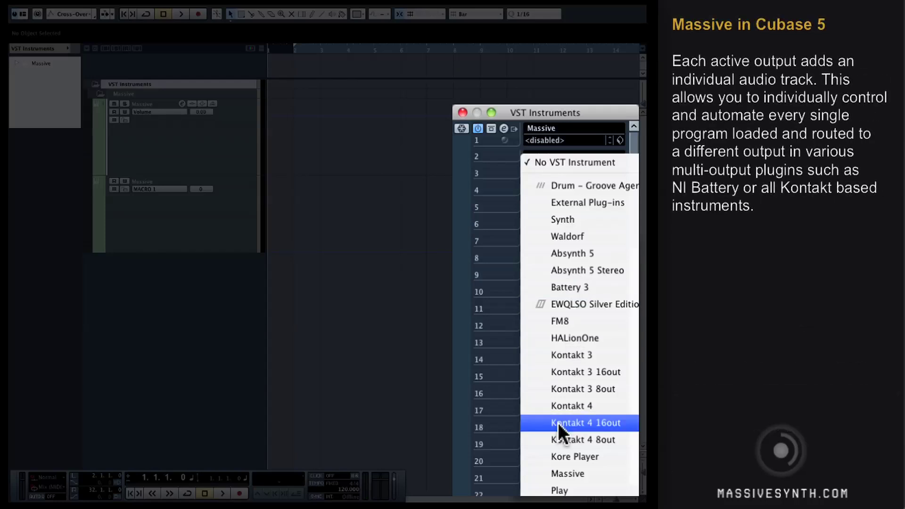
click(572, 286)
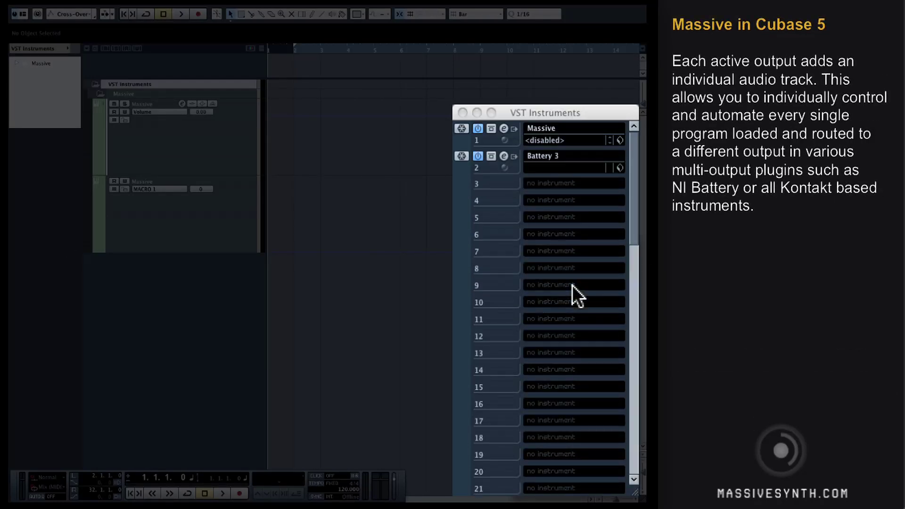
click(522, 173)
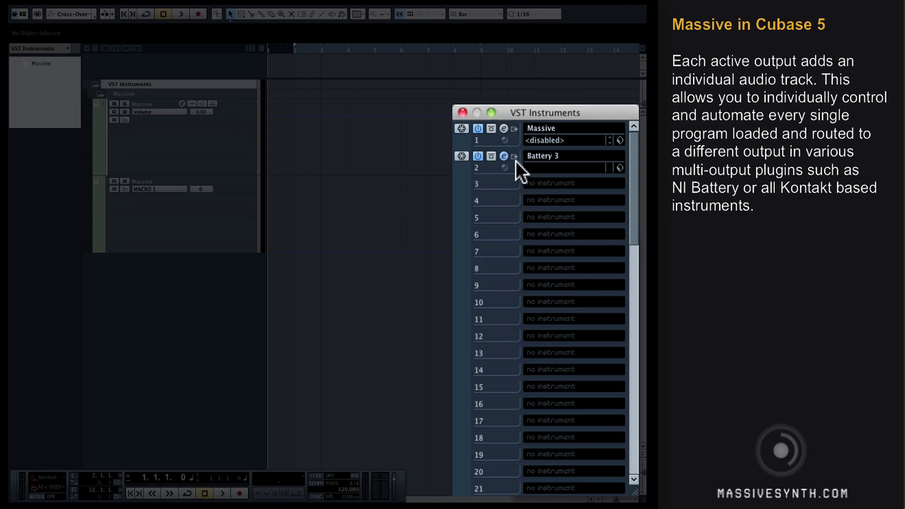
click(515, 158)
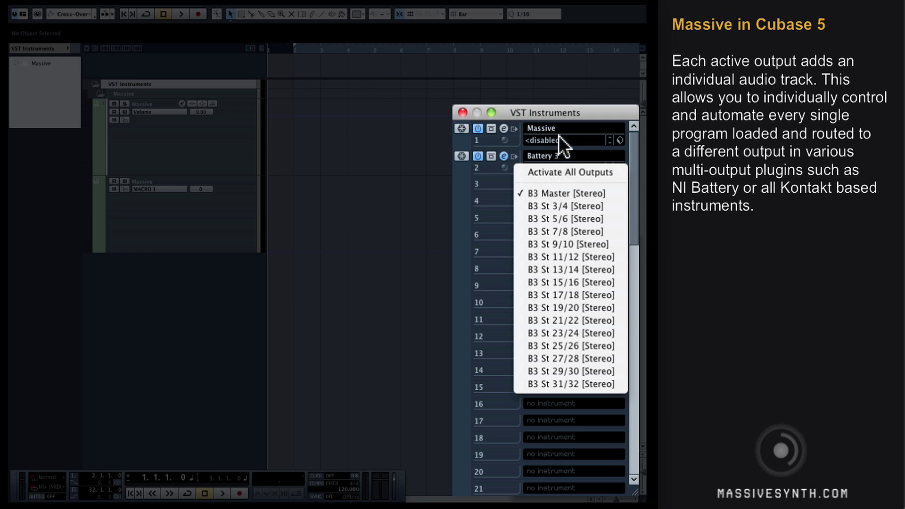
click(536, 113)
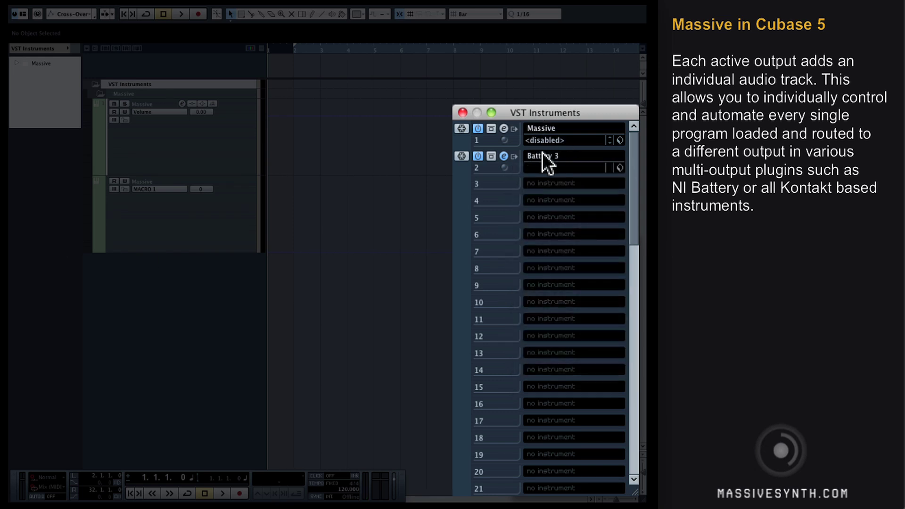
Remove Battery 3 from the second VST instrument slot
click(542, 152)
click(566, 62)
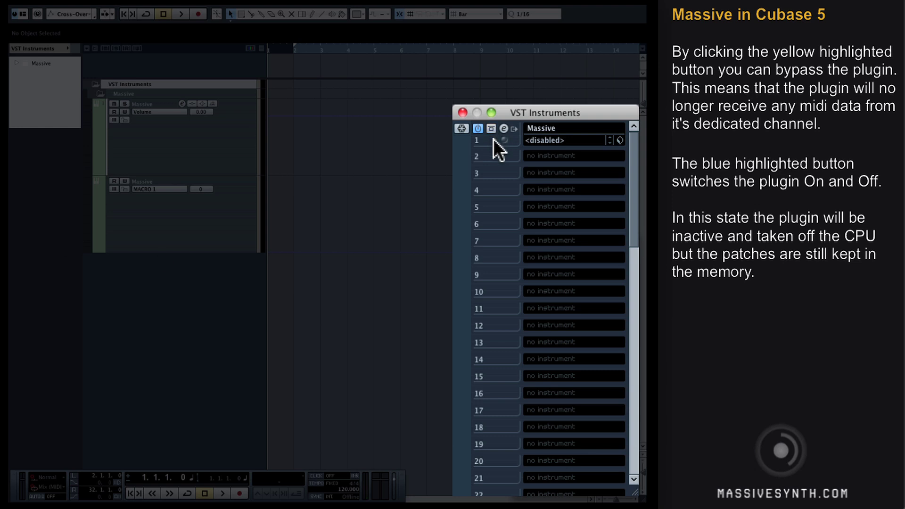
Turn Instrument Freeze on for Massive and switch it back off
click(462, 130)
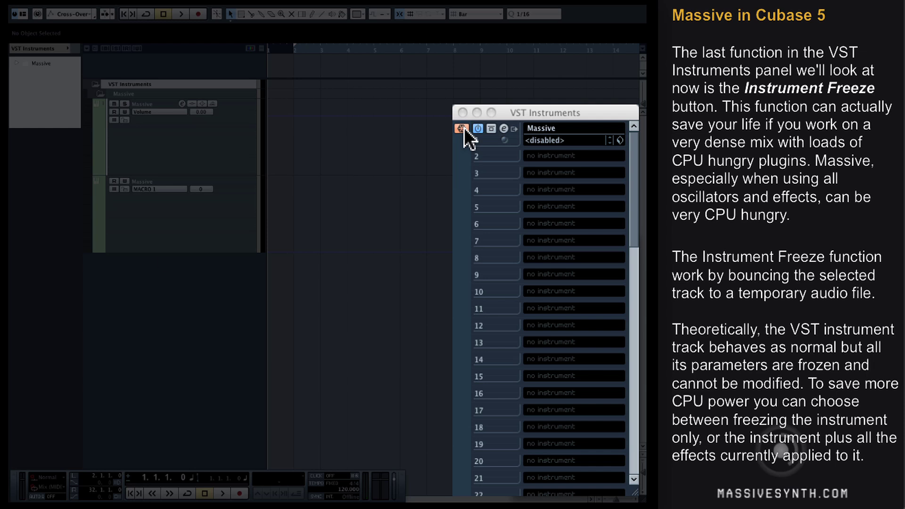
click(464, 128)
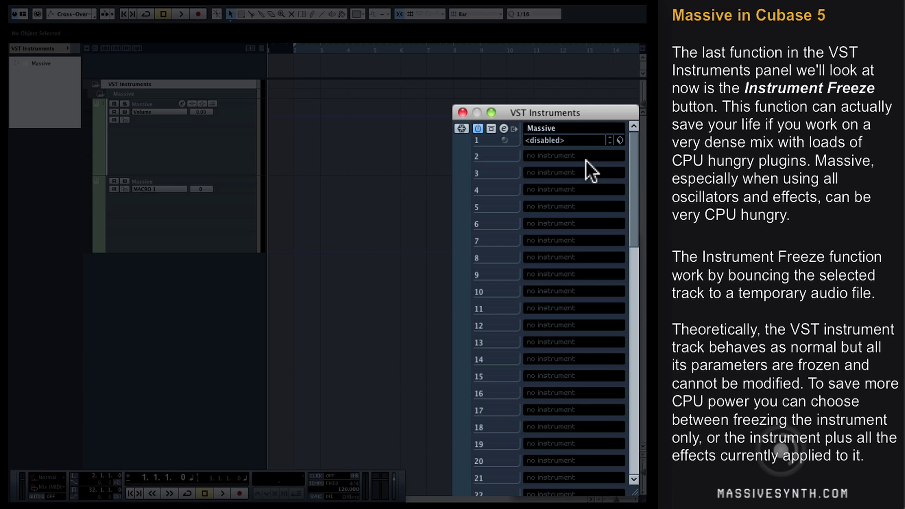
Look through Massive's patch list in the first instrument slot and open its preset loading option
click(569, 140)
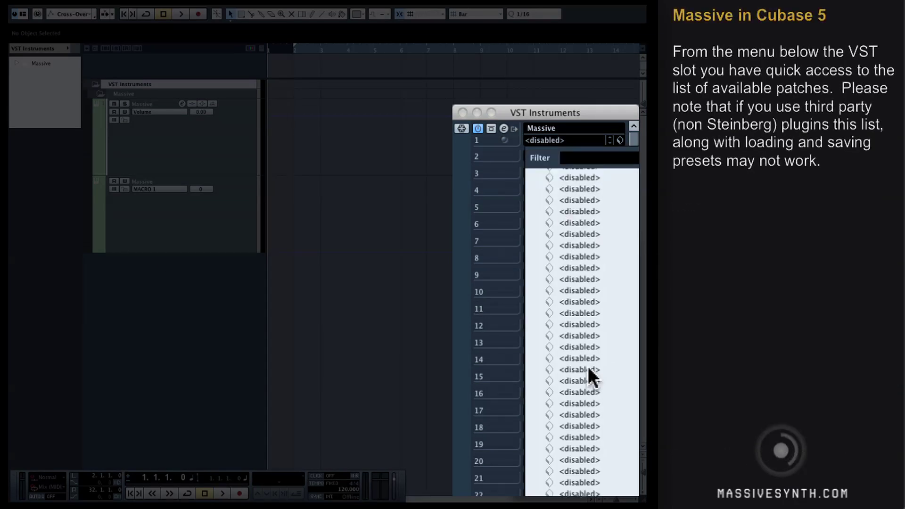
scroll(591, 491, up, 10)
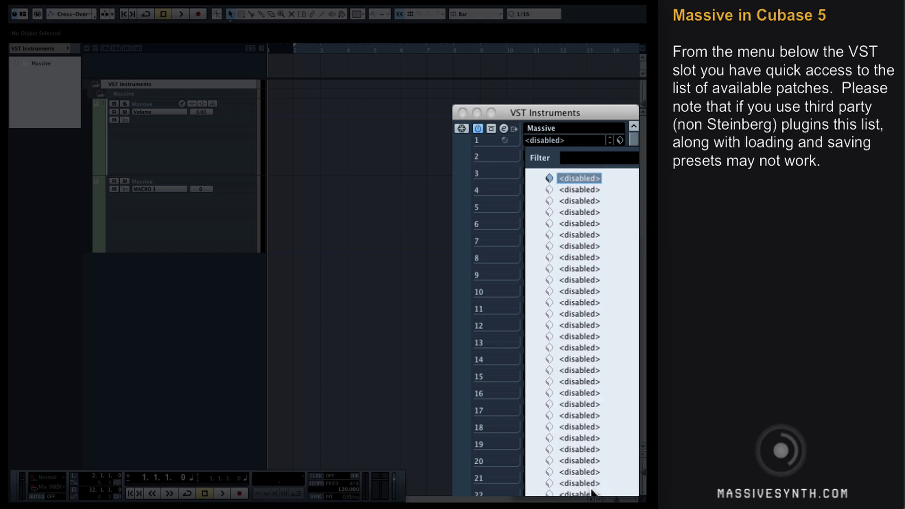
click(617, 139)
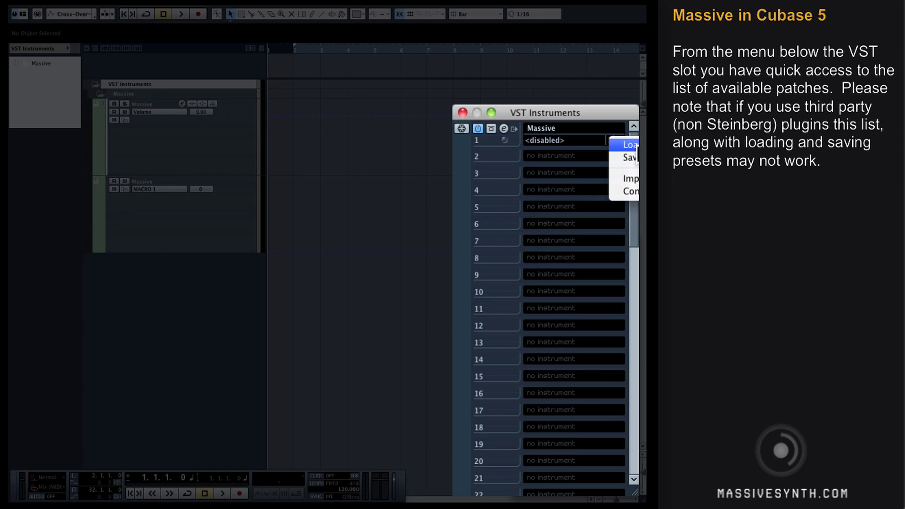
click(636, 147)
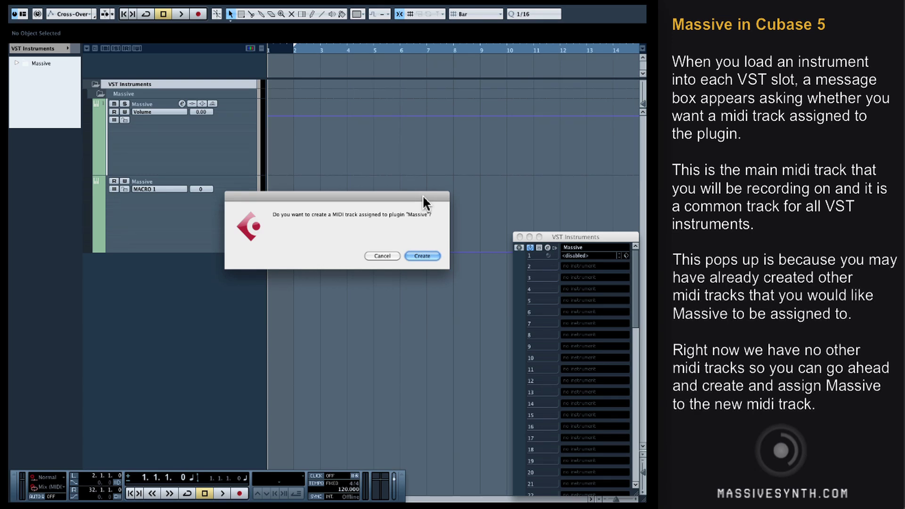
Create a MIDI track assigned to Massive and move the plugin window so its whole interface is visible
click(426, 256)
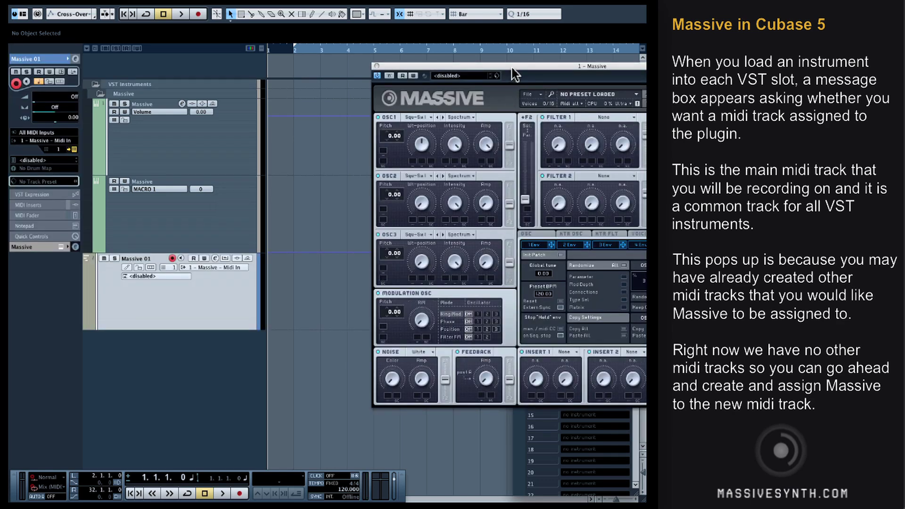
drag(513, 68, 222, 87)
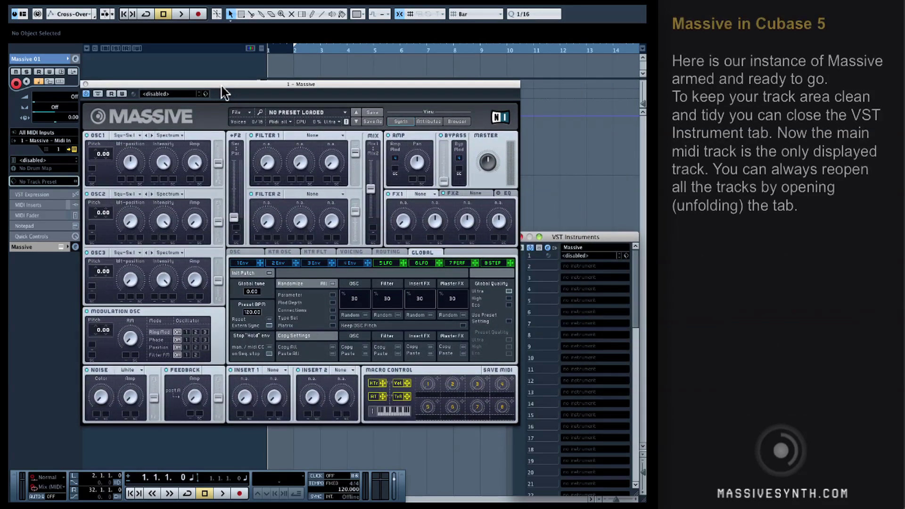
Load the 1991 preset in Massive, then close its window and fold the VST Instruments folder in the track list
click(356, 121)
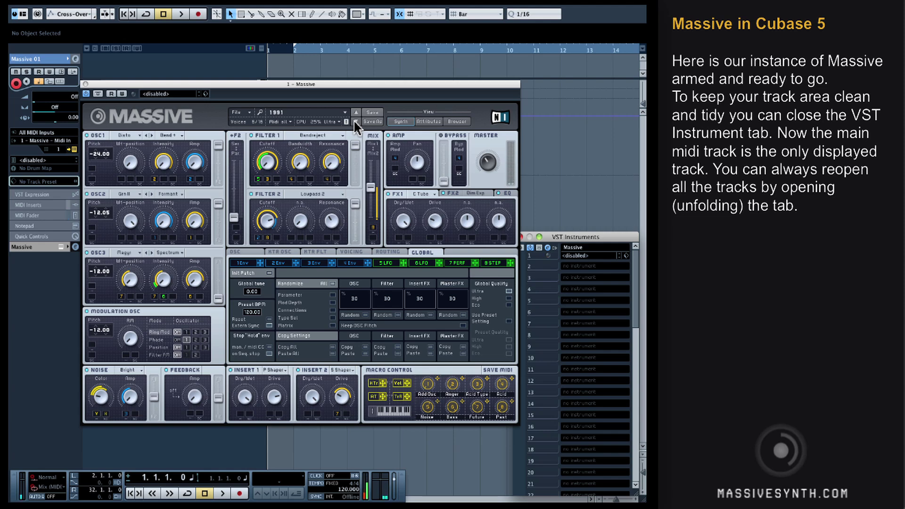
click(86, 84)
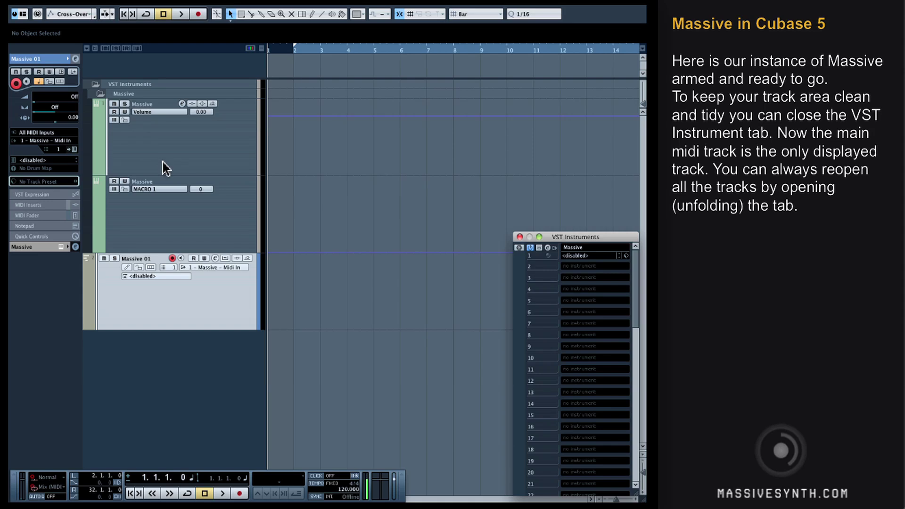
click(96, 84)
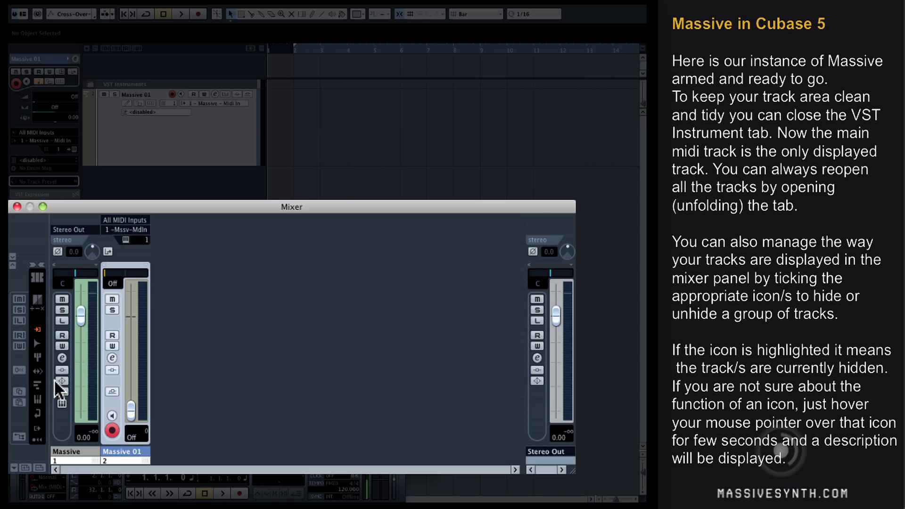
Hide and show the VST instrument channels in the mixer, and do the same with the MIDI channels
click(38, 399)
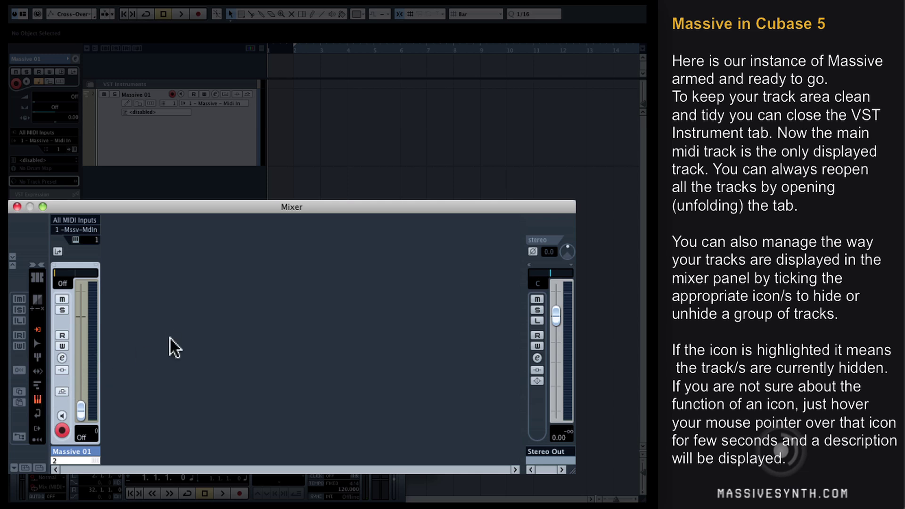
click(39, 397)
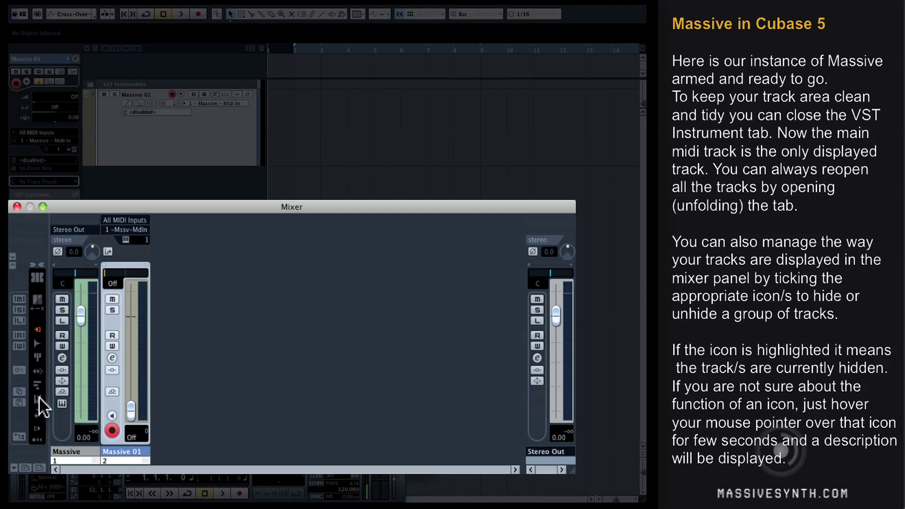
click(37, 385)
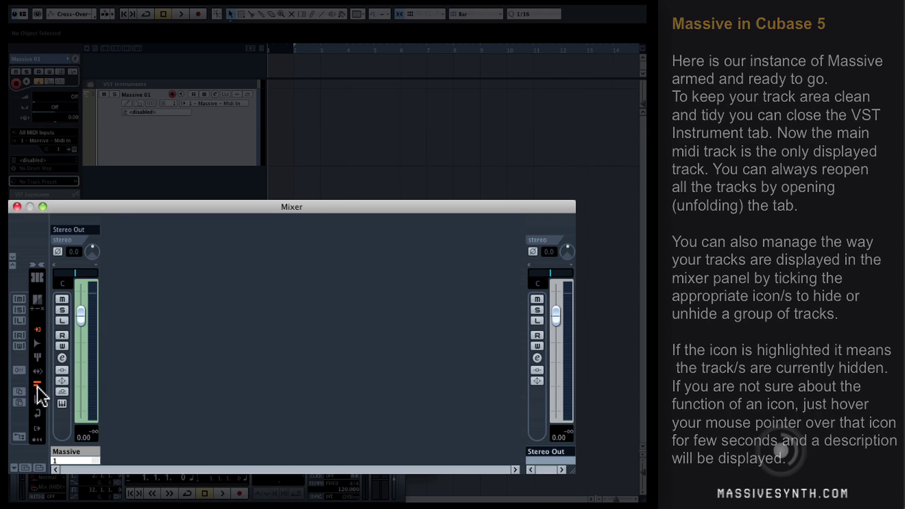
click(37, 385)
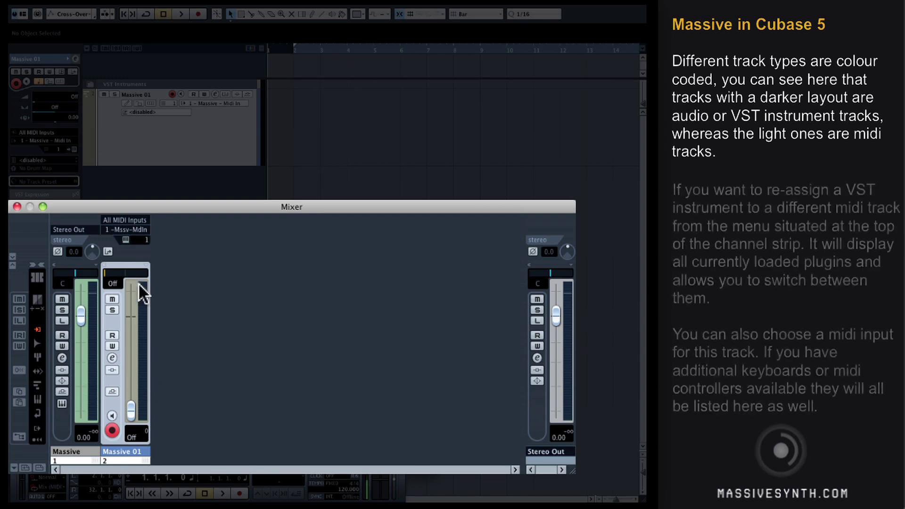
Look through the MIDI output and MIDI input choices of the Massive 01 channel in the mixer
click(132, 229)
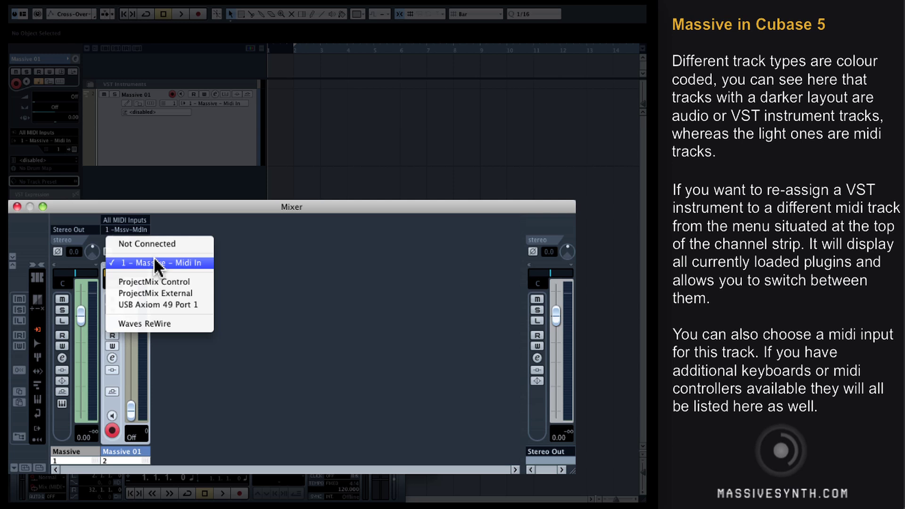
click(269, 249)
click(127, 219)
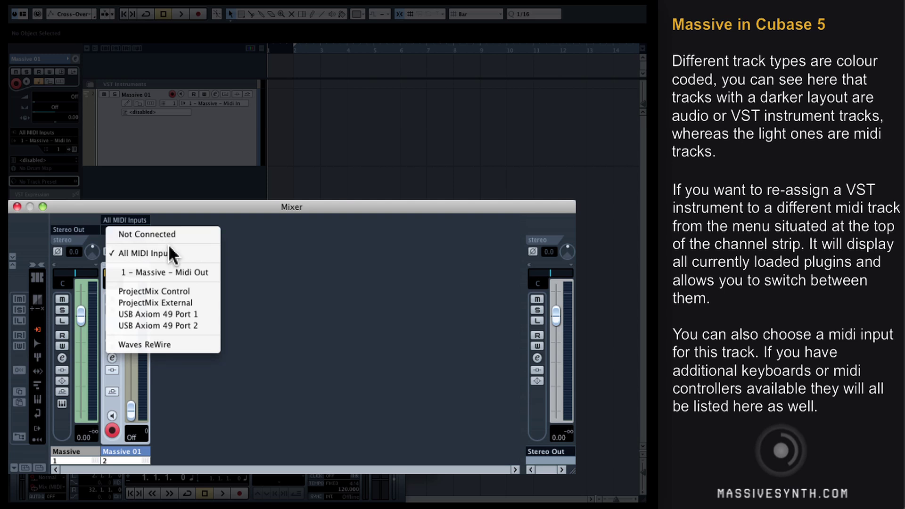
click(269, 264)
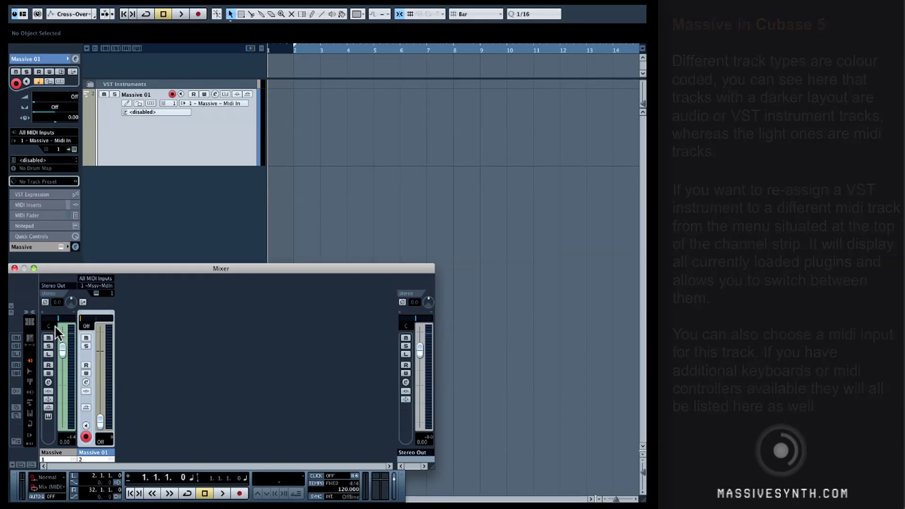
View the channel settings of the Massive instrument channel and of the Massive 01 MIDI channel, closing each window
click(49, 382)
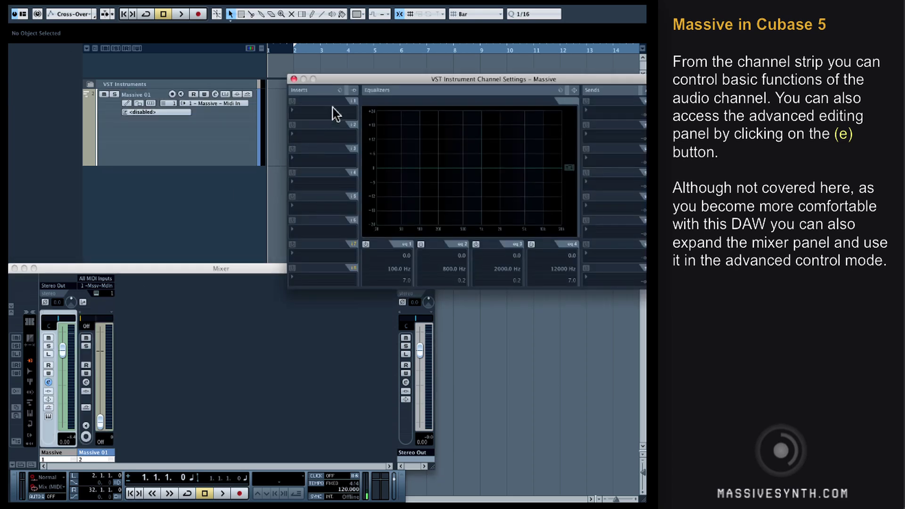
drag(345, 80, 270, 78)
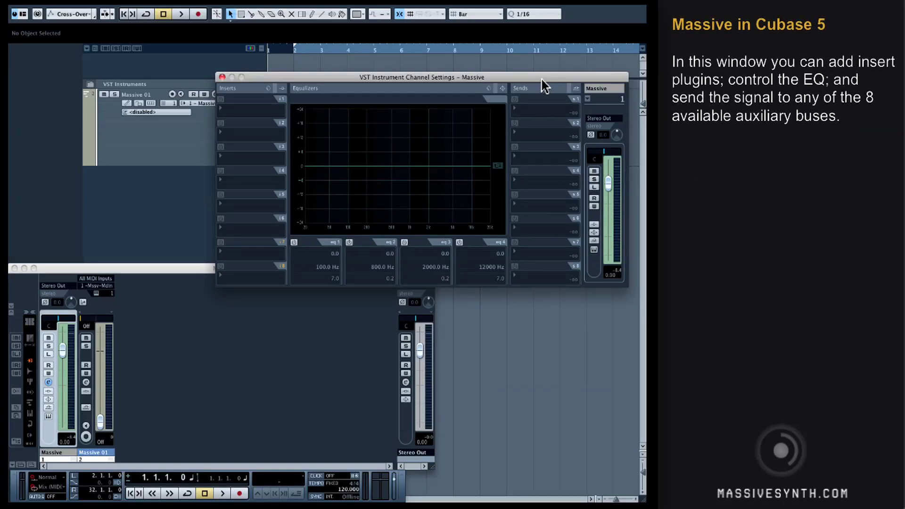
click(222, 77)
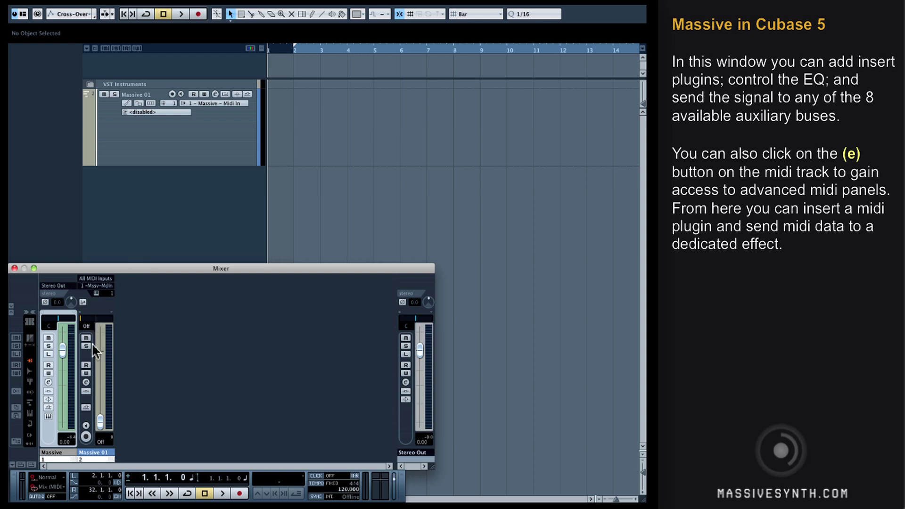
click(86, 382)
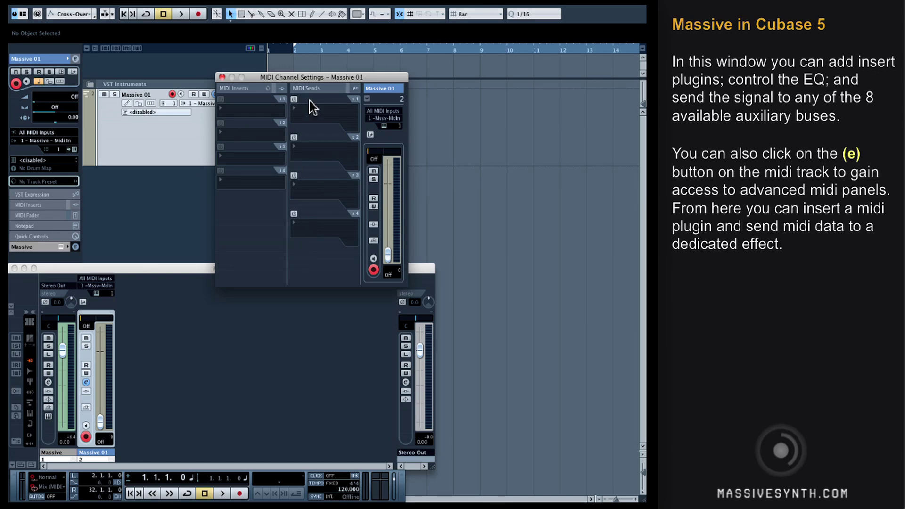
click(222, 78)
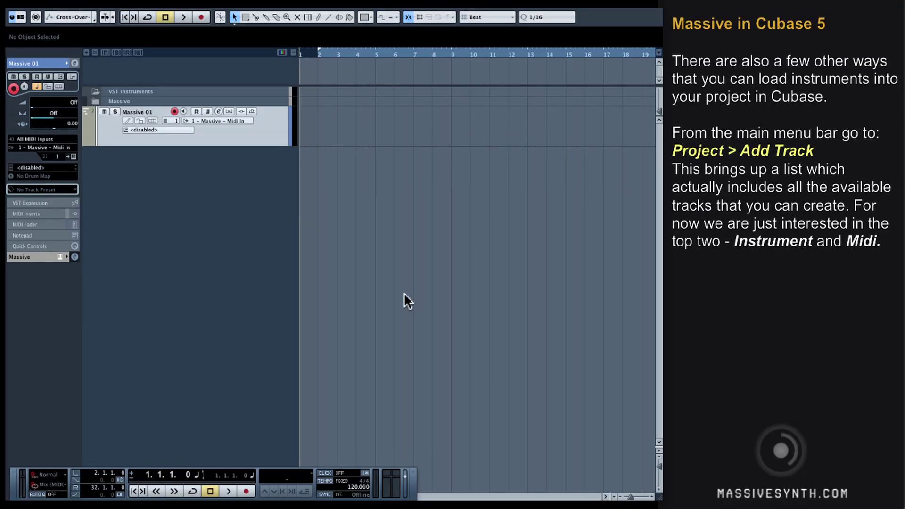
Begin adding an instrument track and look through the available VST instruments without choosing one
click(128, 4)
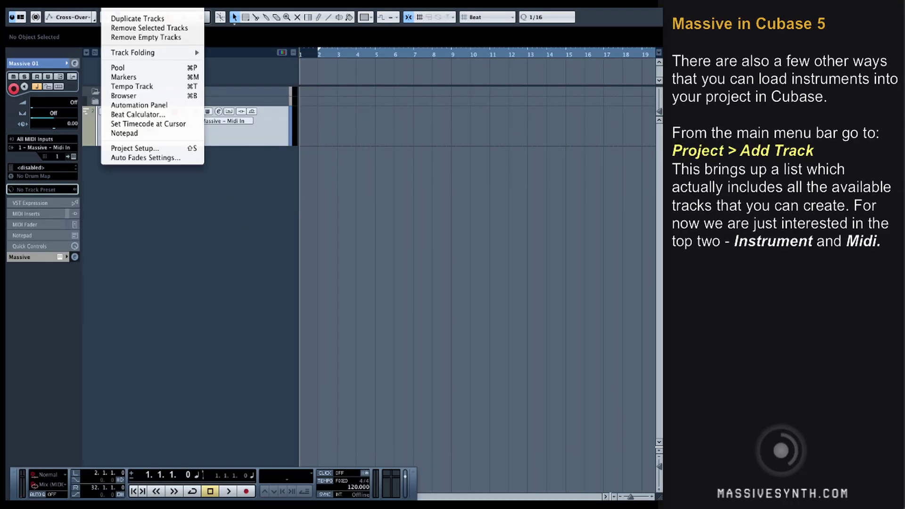
mouse_move(130, 8)
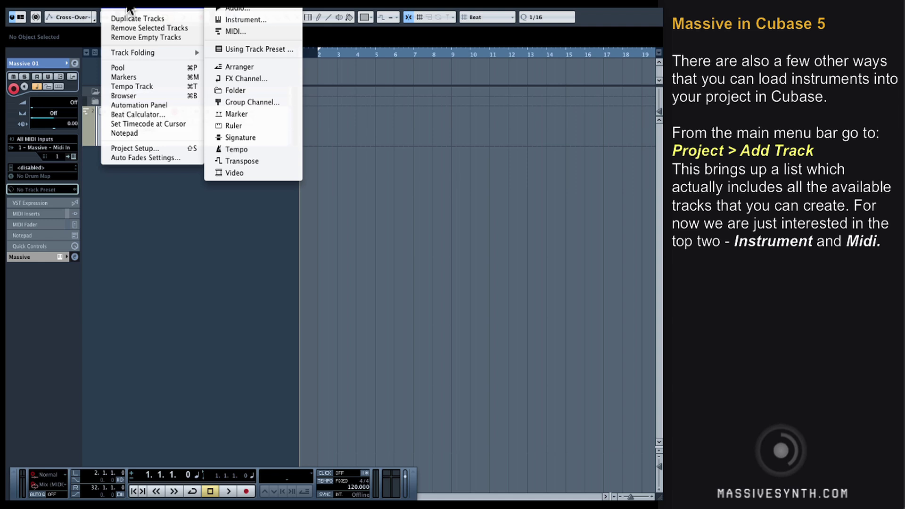
click(258, 21)
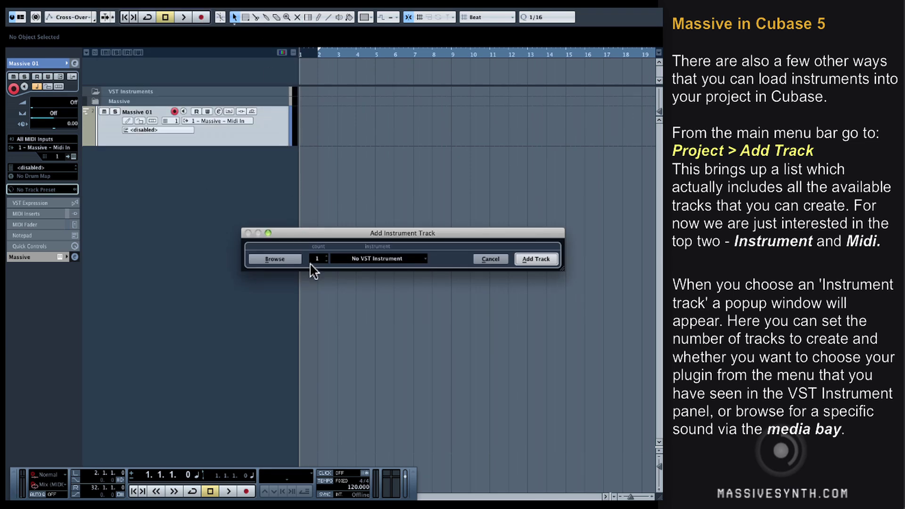
click(424, 258)
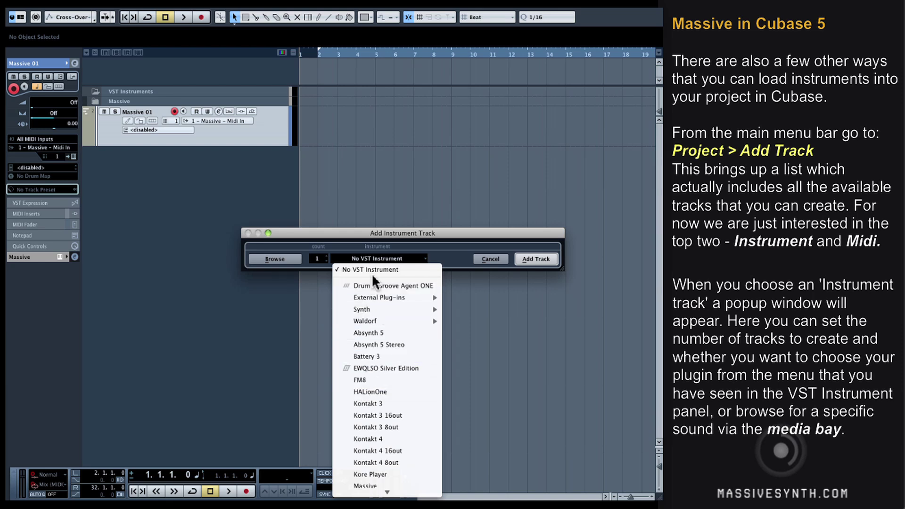
click(448, 261)
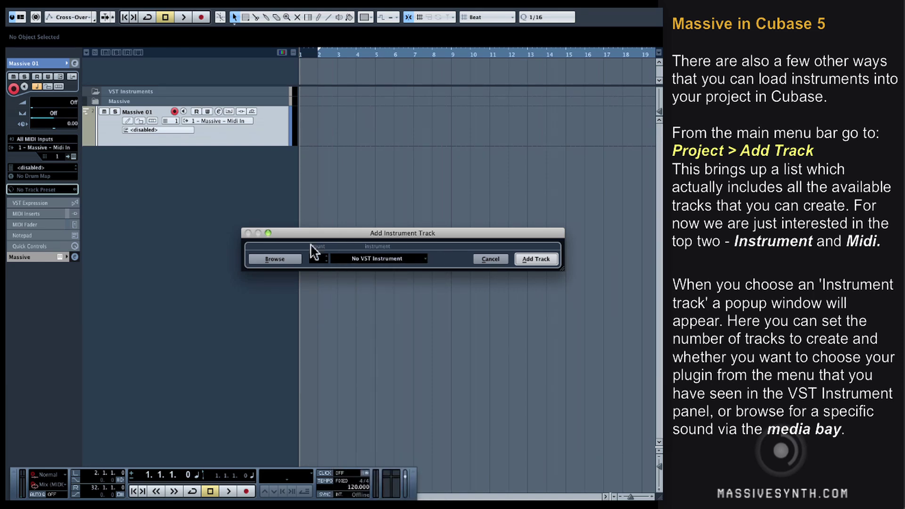
Browse the preset results for the new instrument track, then cancel adding it
click(290, 258)
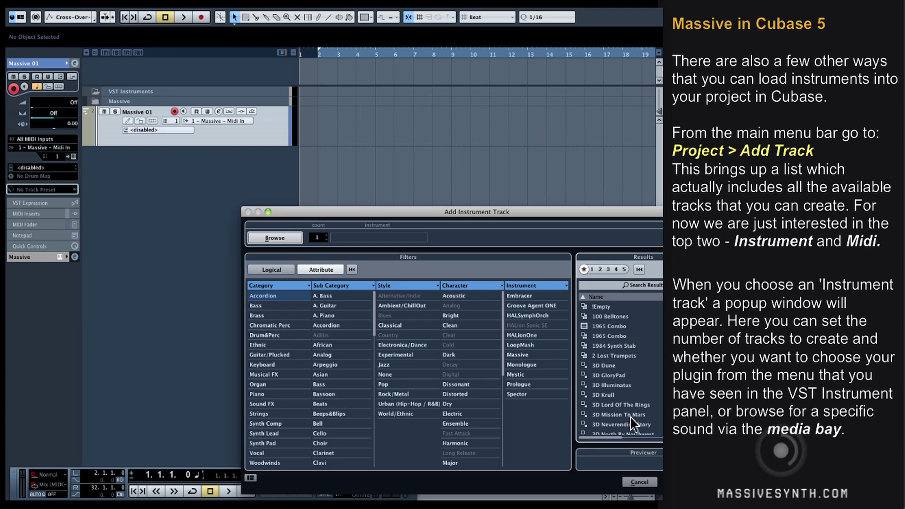
scroll(619, 372, down, 10)
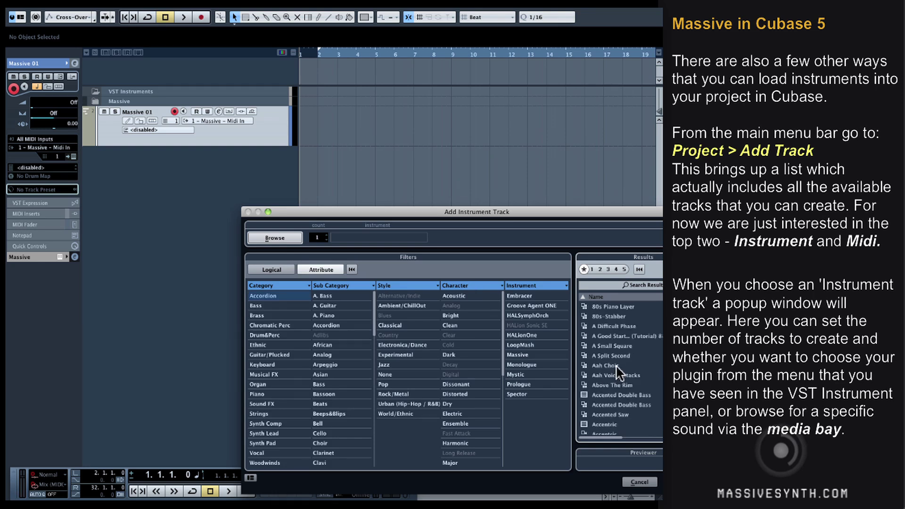
scroll(616, 368, down, 5)
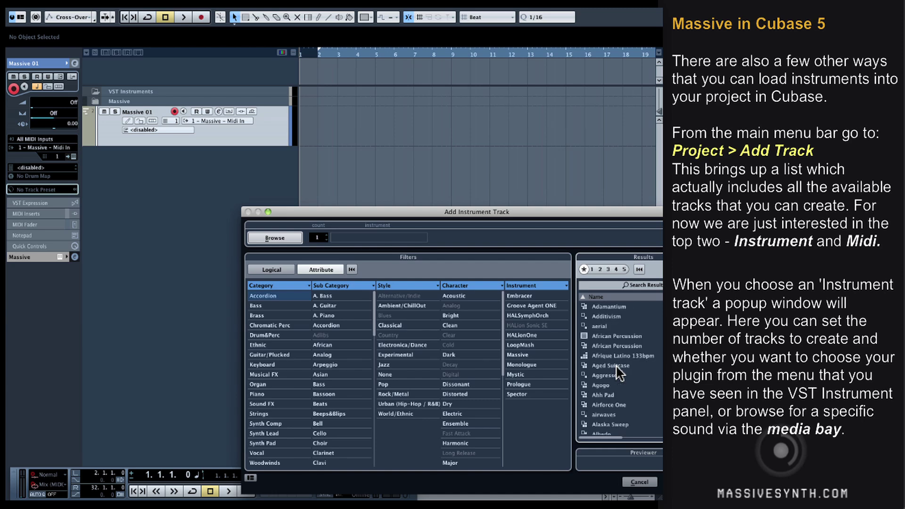
scroll(618, 373, down, 3)
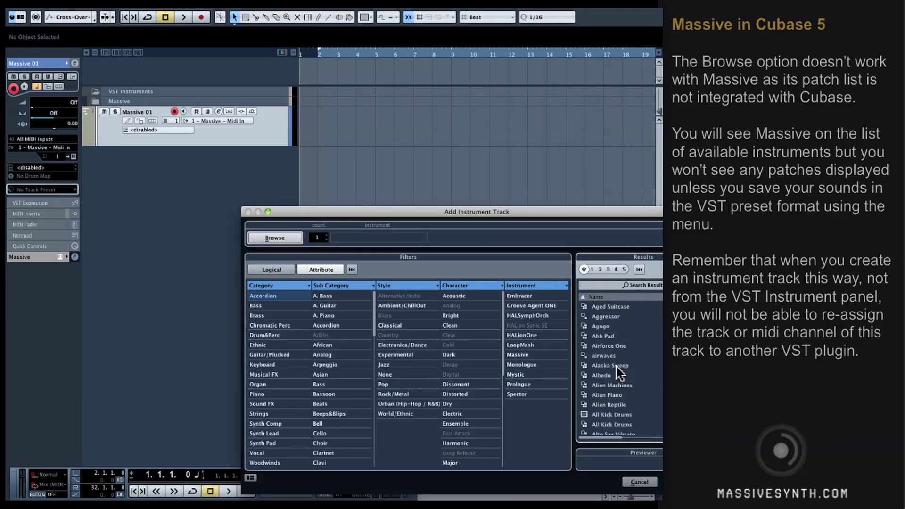
scroll(619, 372, down, 2)
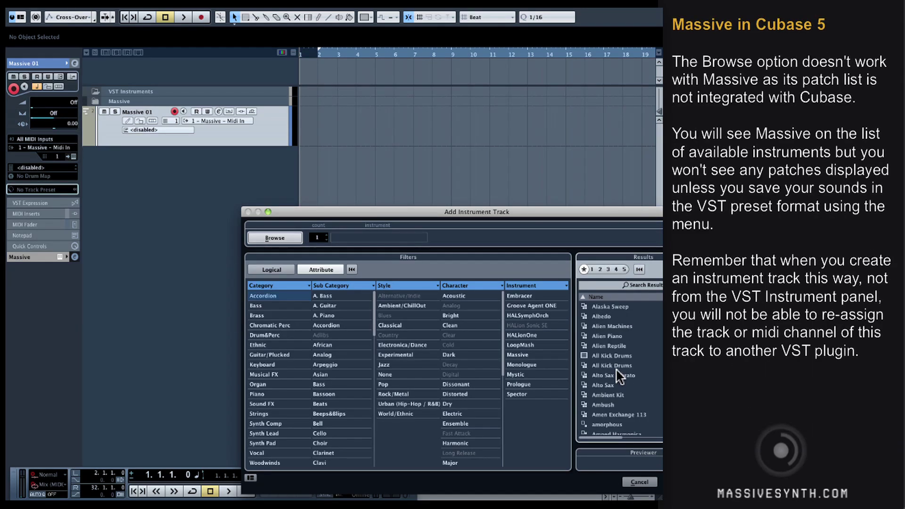
click(607, 337)
key(Escape)
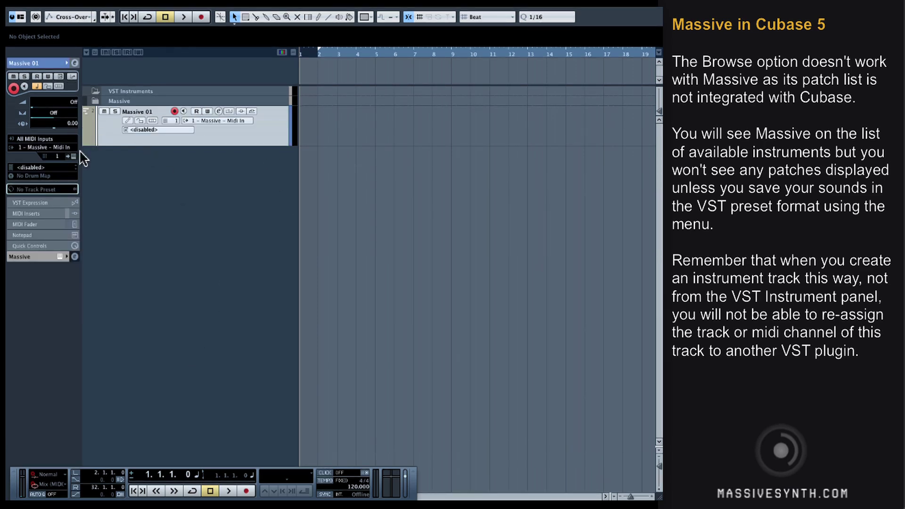
Open Massive from the Massive 01 track and save its current sound as a VST preset named "sample sound 1"
click(74, 156)
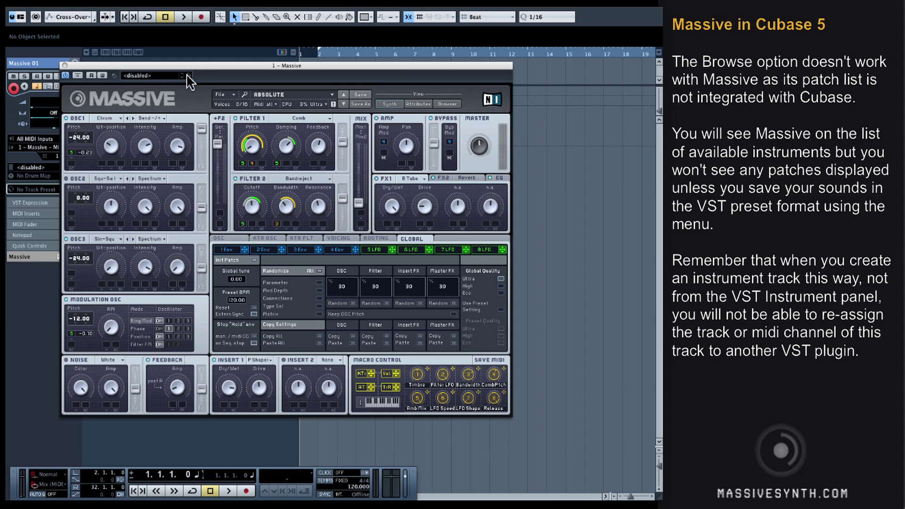
click(188, 77)
click(212, 87)
click(365, 346)
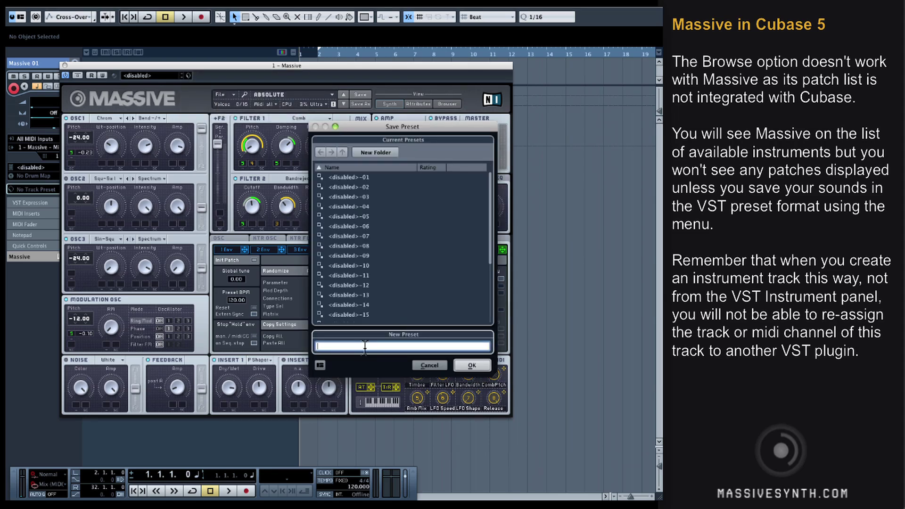
text(sample sound 1)
click(471, 364)
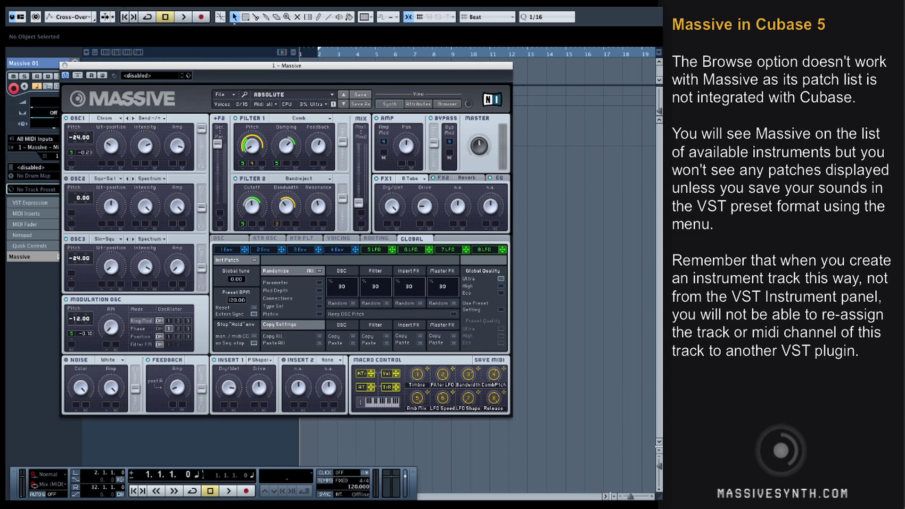
Check for the "sample sound 1" preset among Massive's sounds when adding an instrument track, then cancel and close the plugin window
click(145, 5)
mouse_move(148, 9)
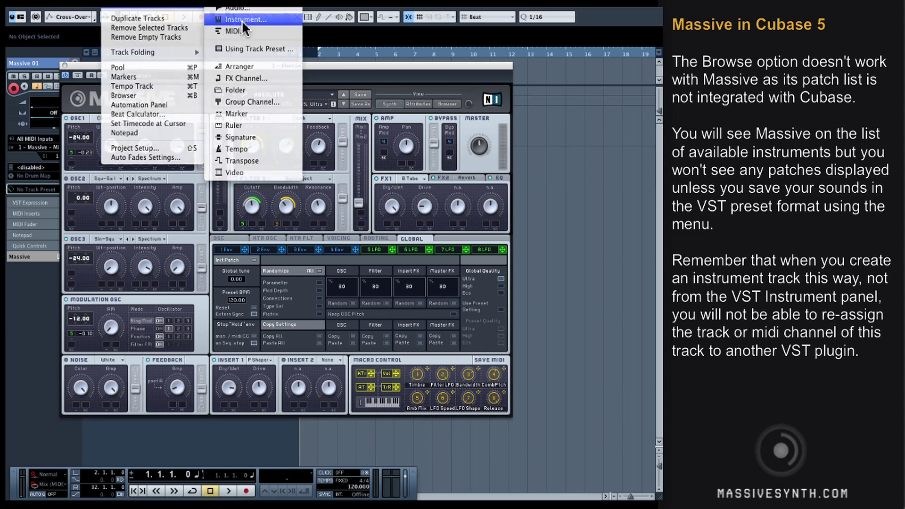
click(242, 19)
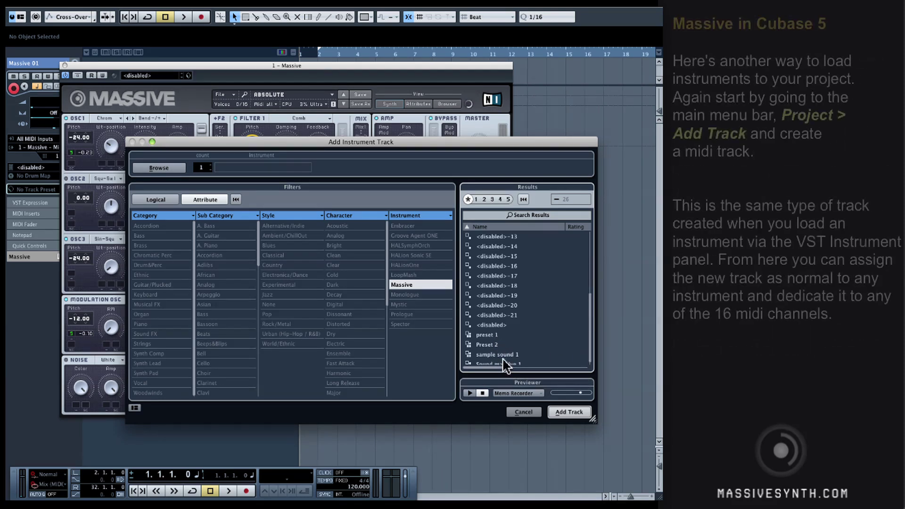
click(528, 414)
click(64, 65)
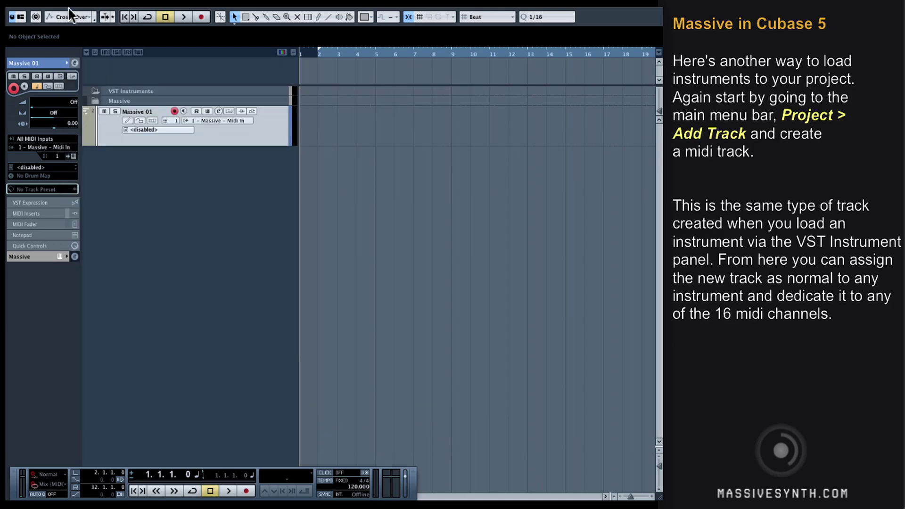
Add one MIDI track to the project
click(113, 1)
mouse_move(119, 6)
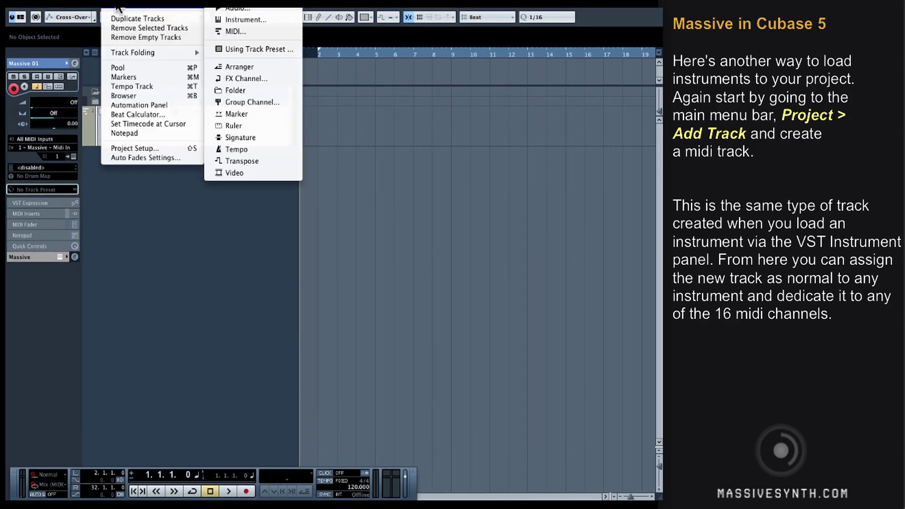
click(243, 30)
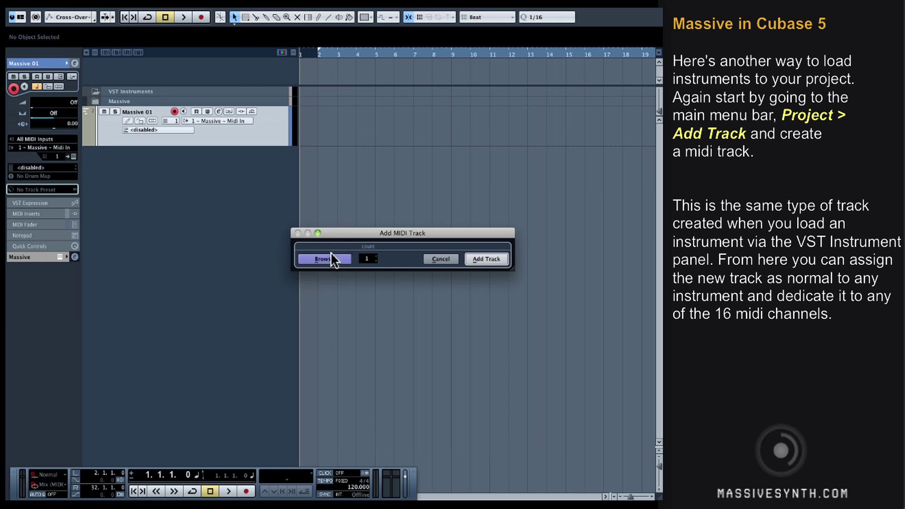
click(484, 257)
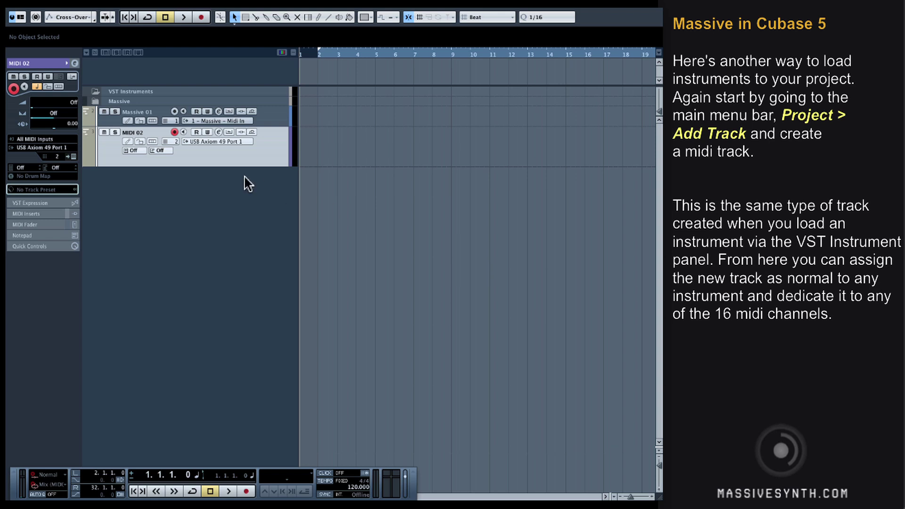
Route the MIDI 02 track's output to 1 - Massive - Midi In, and open then close its Massive window
click(208, 140)
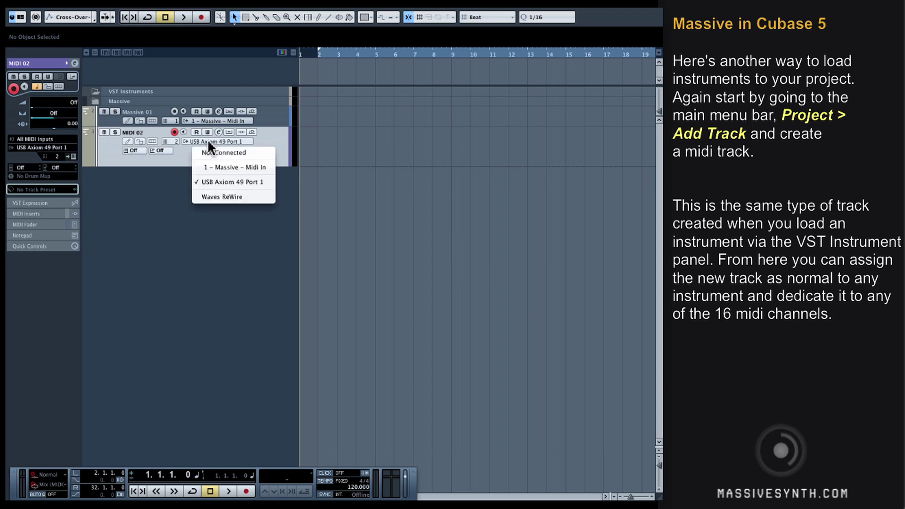
click(248, 168)
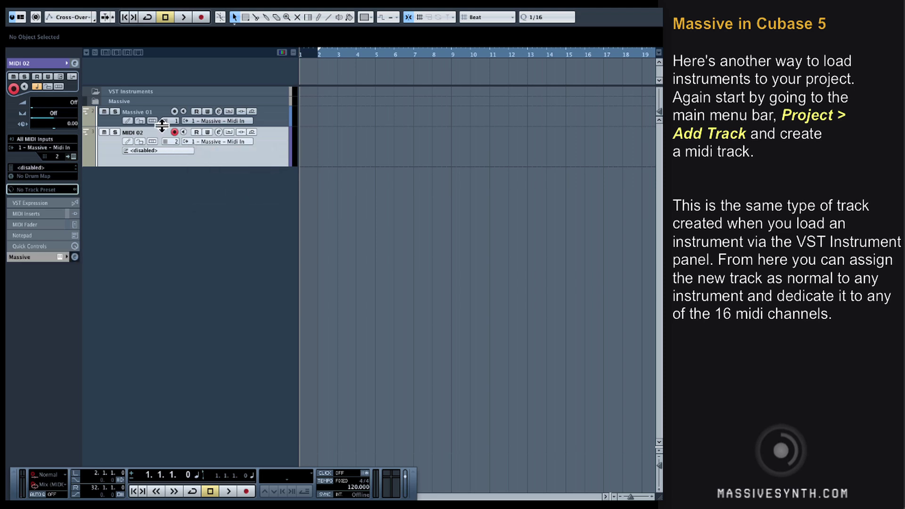
click(74, 157)
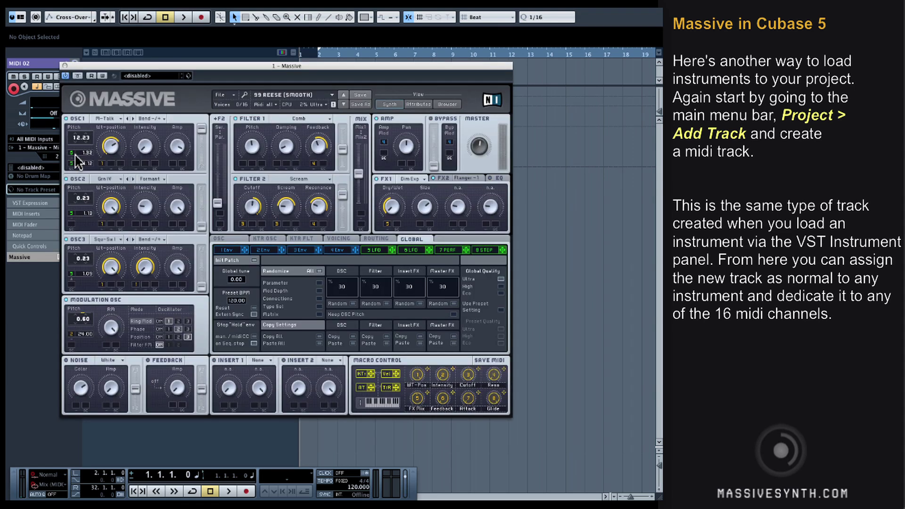
click(65, 65)
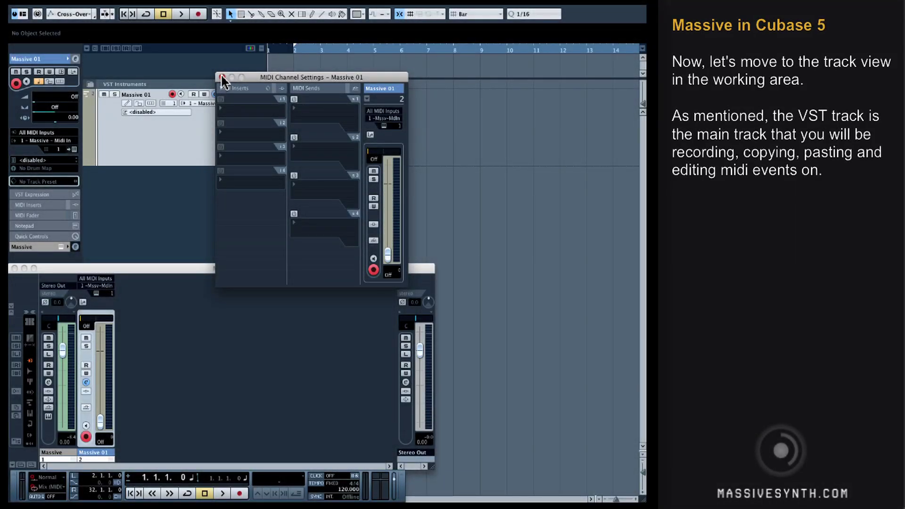
Close the Massive 01 channel settings and the mixer, and try the track's mute and solo on and off
click(222, 77)
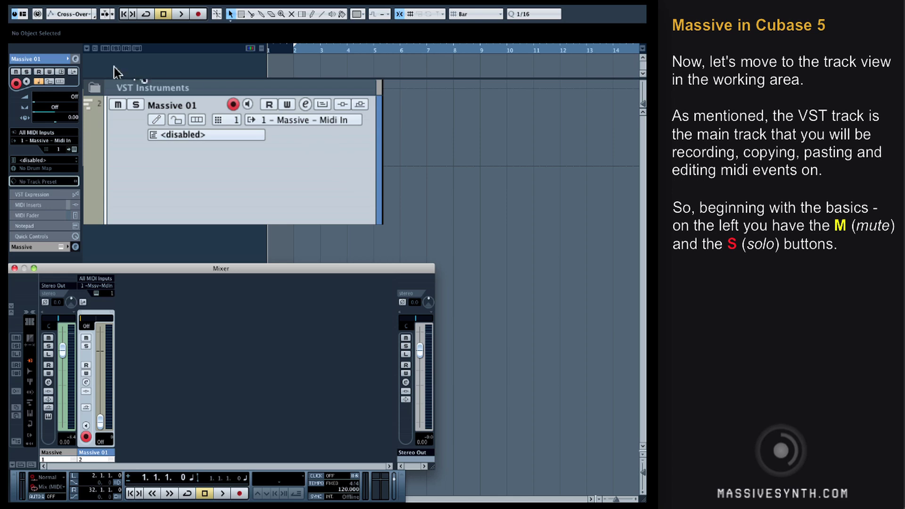
key(F3)
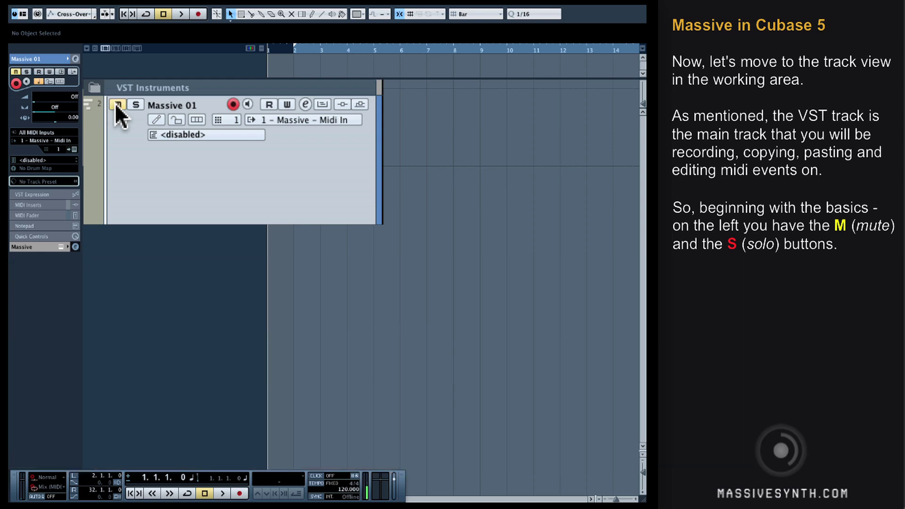
click(136, 104)
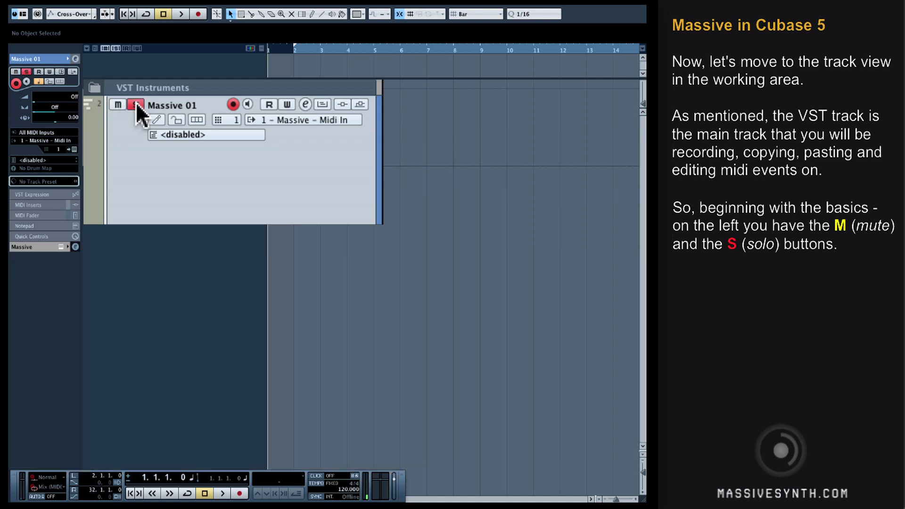
click(136, 104)
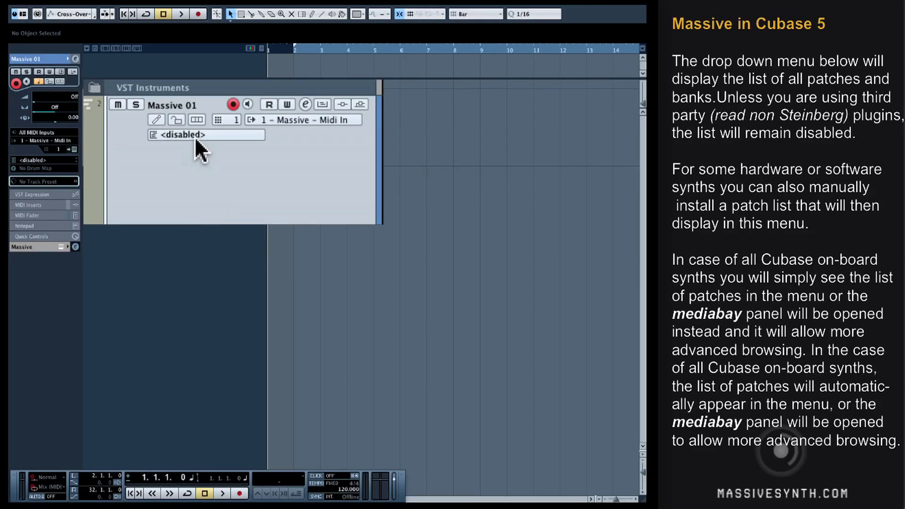
Check the patch list of the Massive 01 track and close it without choosing a patch
click(196, 134)
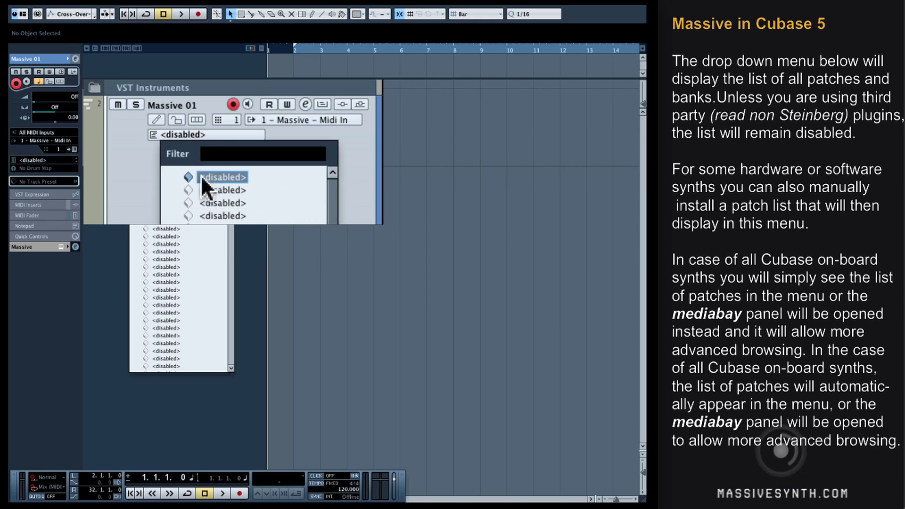
click(138, 163)
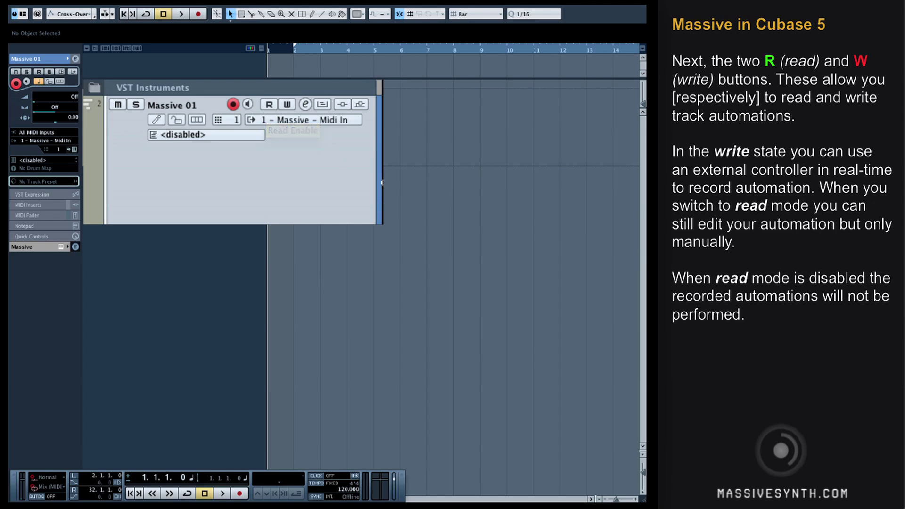
Widen the track list slightly and unfold the VST Instruments folder
drag(267, 122, 293, 123)
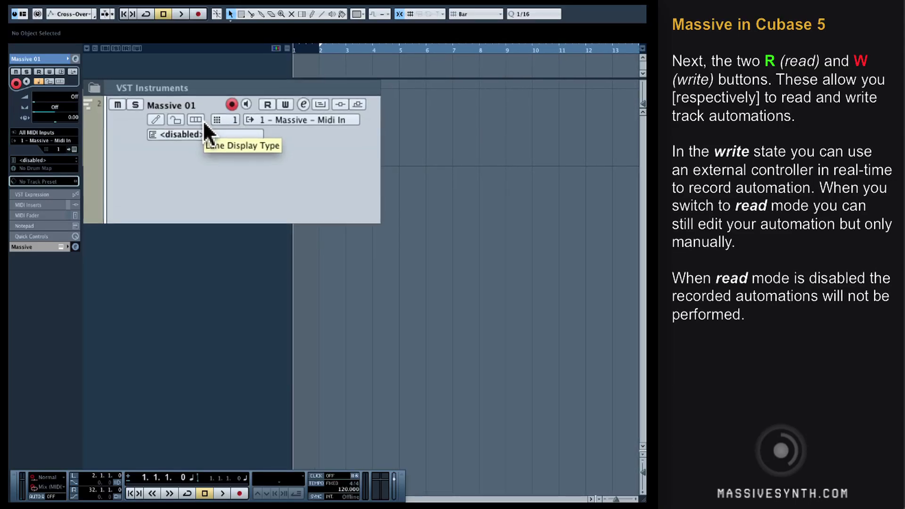
click(89, 85)
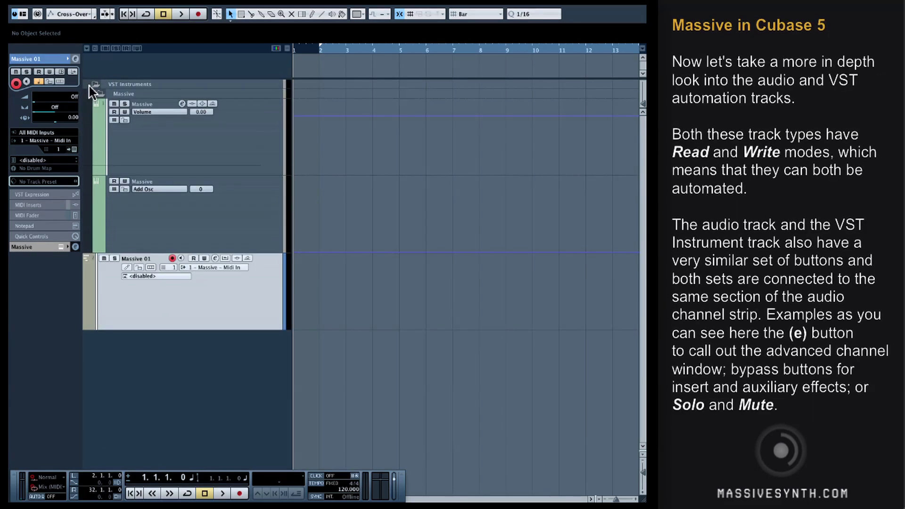
Look at the Massive audio track's channel settings and its list of automation parameters without changing anything
click(195, 151)
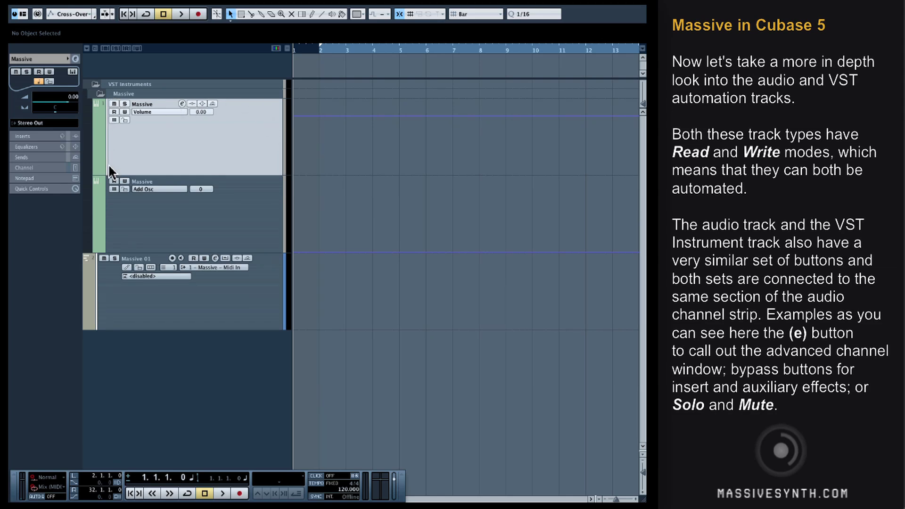
click(182, 103)
click(182, 103)
click(159, 114)
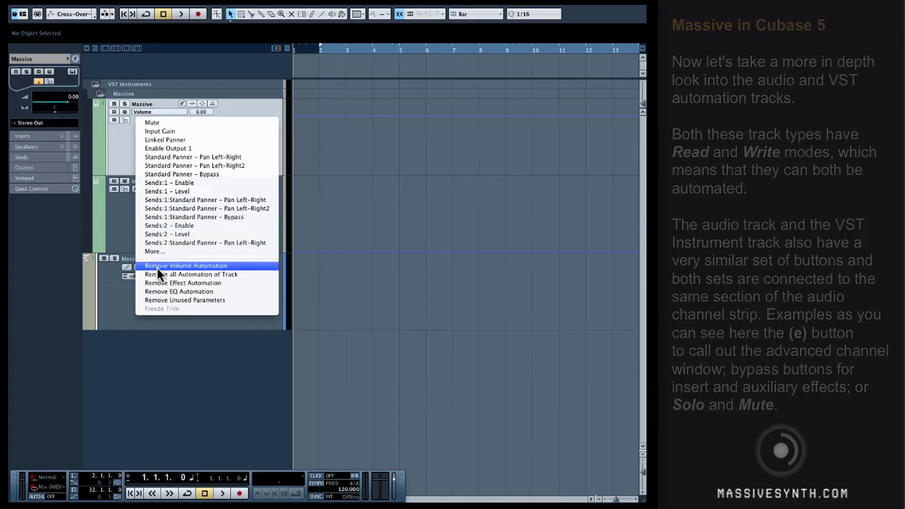
click(166, 106)
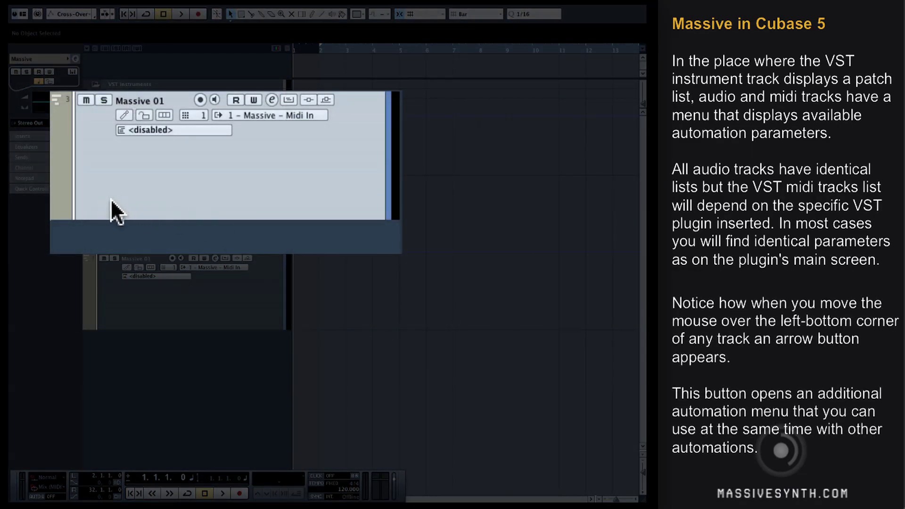
Reveal the Volume automation lane beneath the Massive 01 track
click(57, 210)
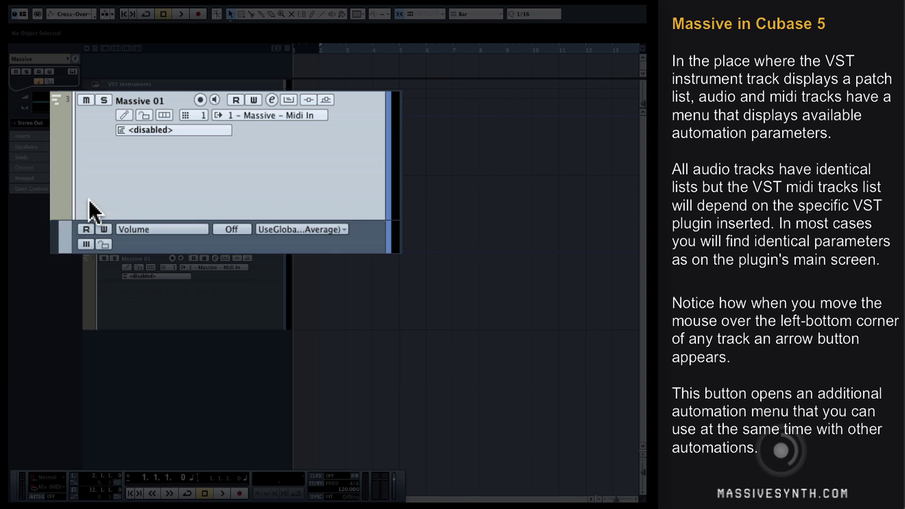
mouse_move(61, 208)
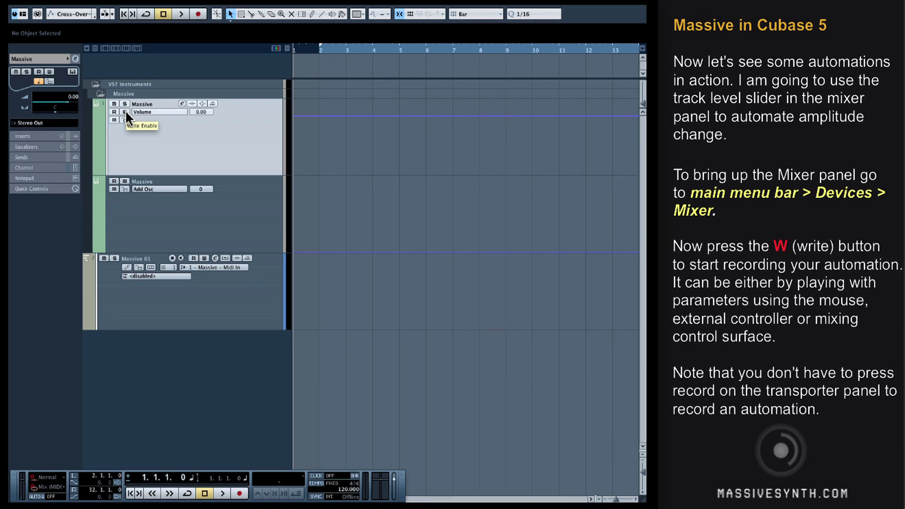
Place the project cursor at bar 2 and enable automation writing on the Massive audio track with the mixer open
key(F3)
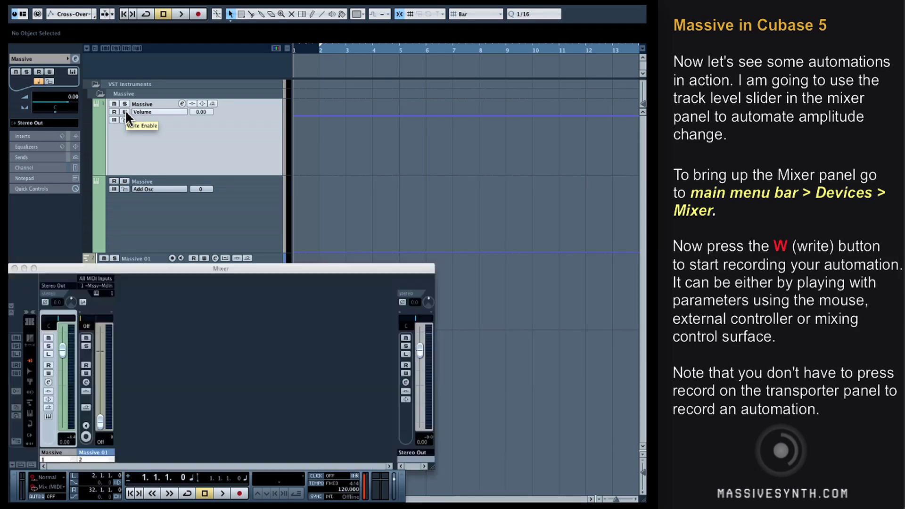
click(313, 50)
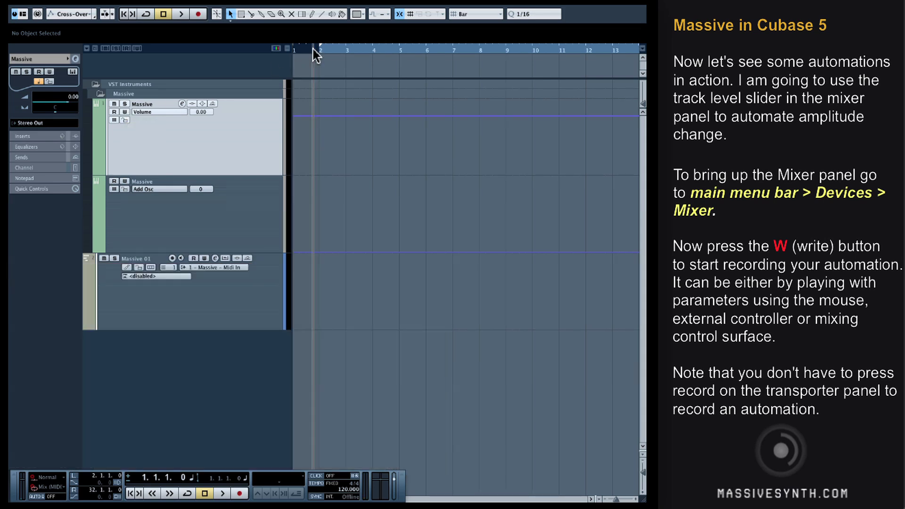
click(125, 112)
key(F3)
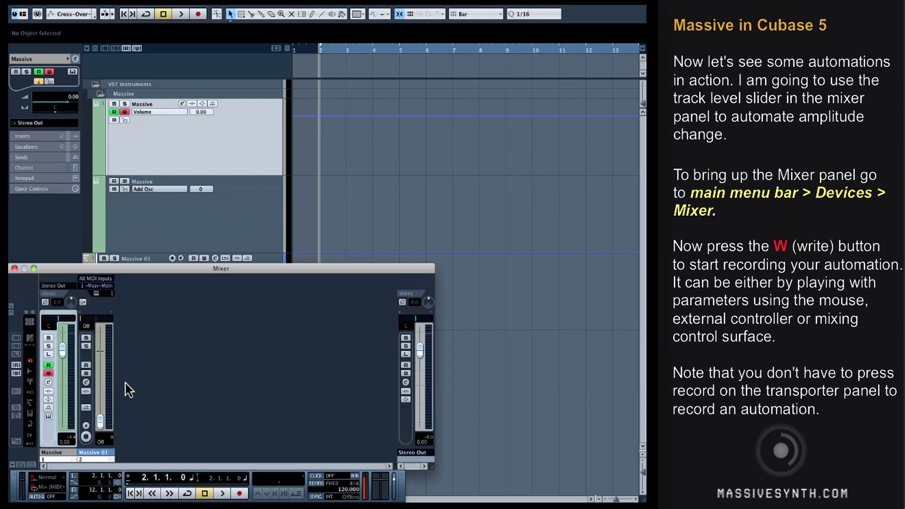
Record volume automation by moving the Massive channel's fader up and down during recording, then disable automation writing and stop
key(space)
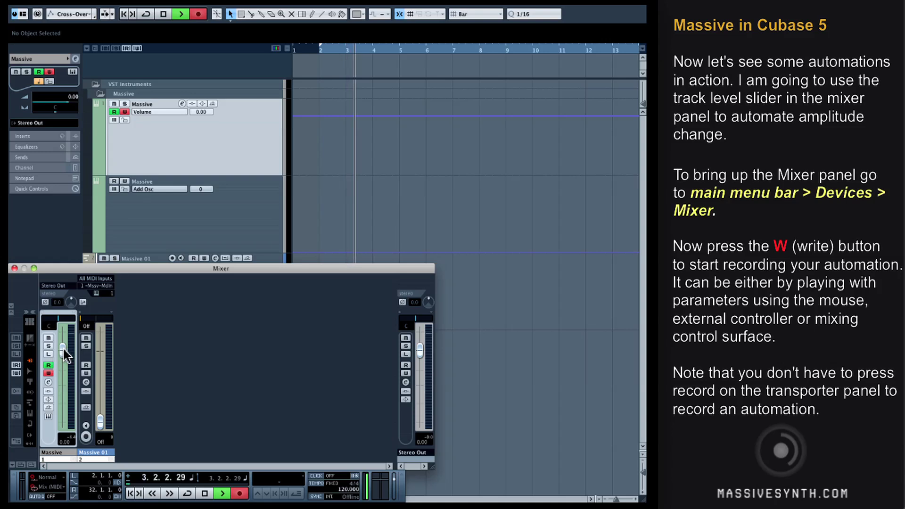
mouse_move(62, 351)
mouse_down()
mouse_move(66, 396)
mouse_move(71, 354)
mouse_move(70, 412)
mouse_move(69, 356)
mouse_up()
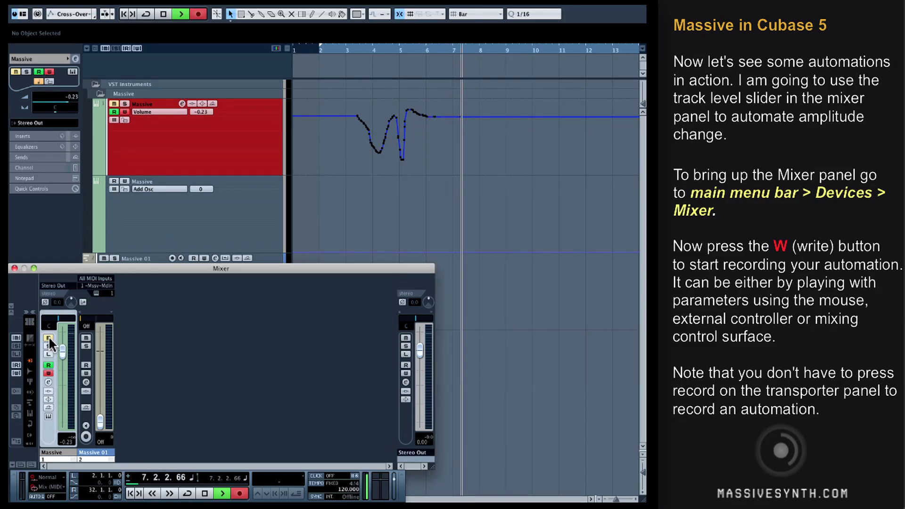
click(48, 374)
key(space)
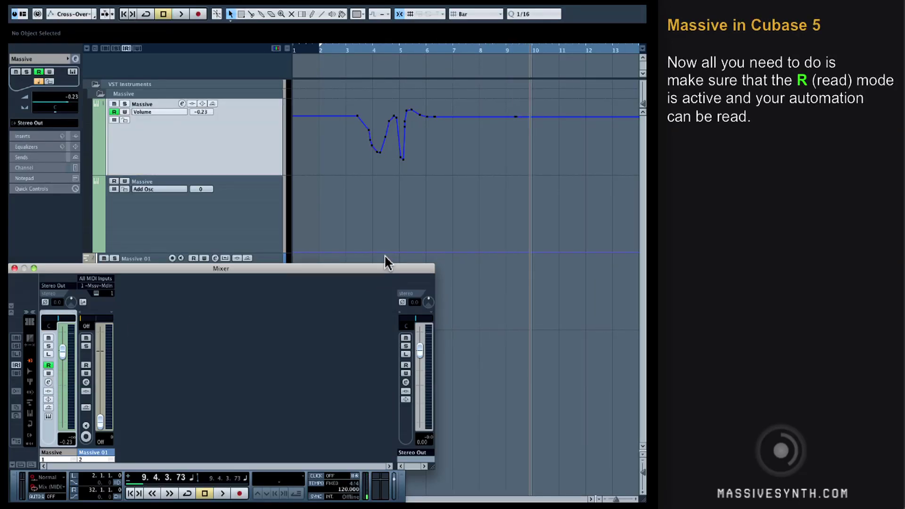
Play back the recorded volume automation from bar 2 with the Massive channel settings open, then stop and close the settings
click(311, 52)
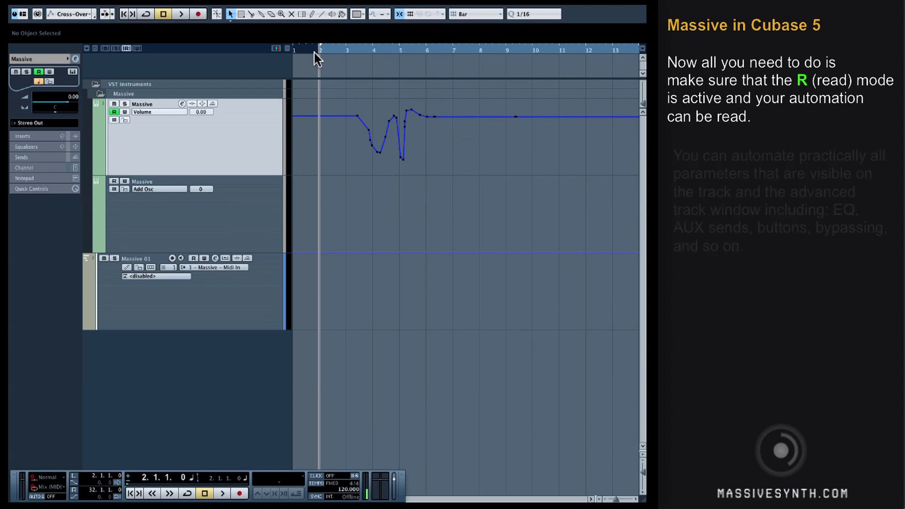
key(space)
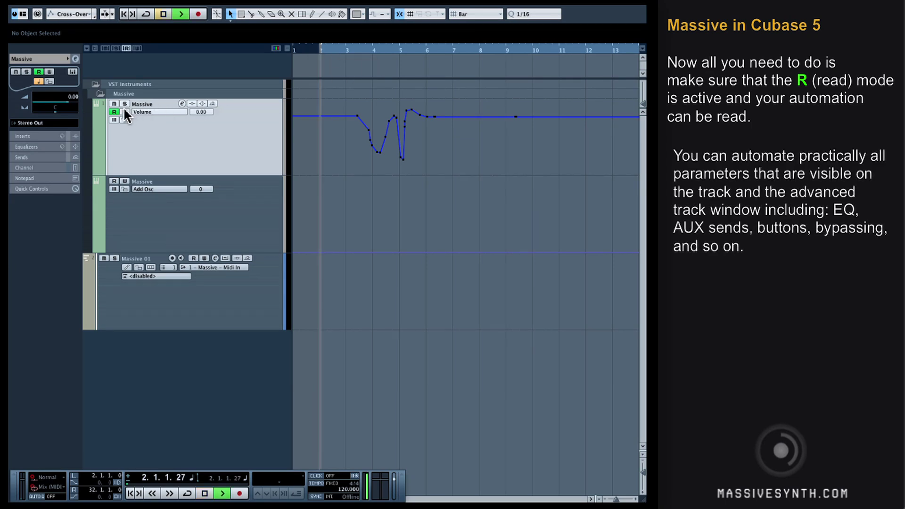
click(182, 103)
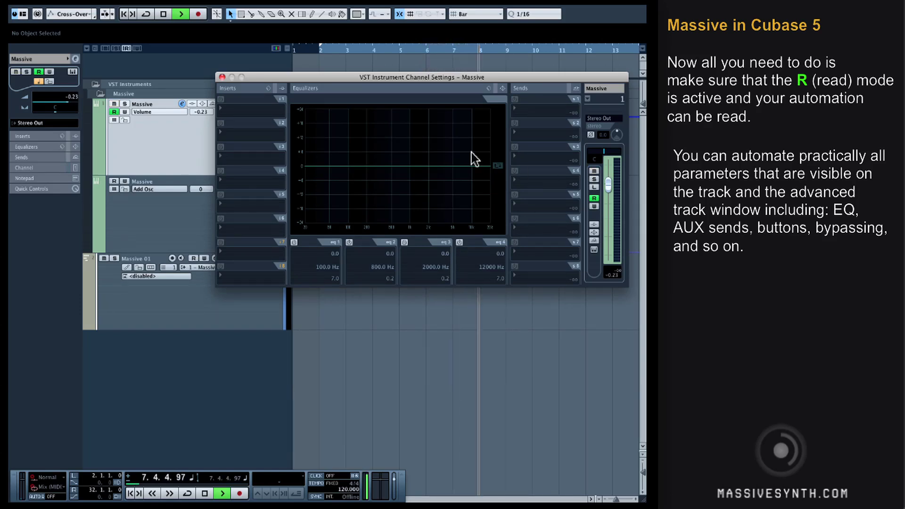
key(space)
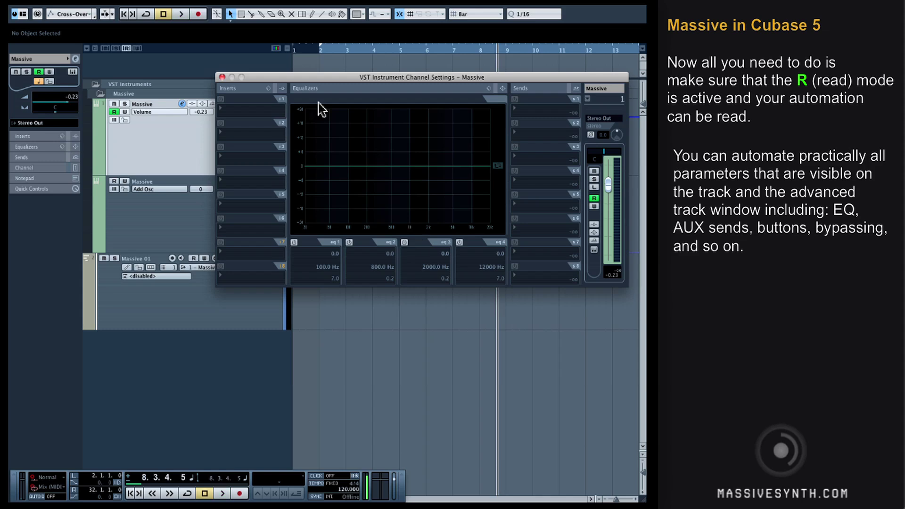
click(222, 77)
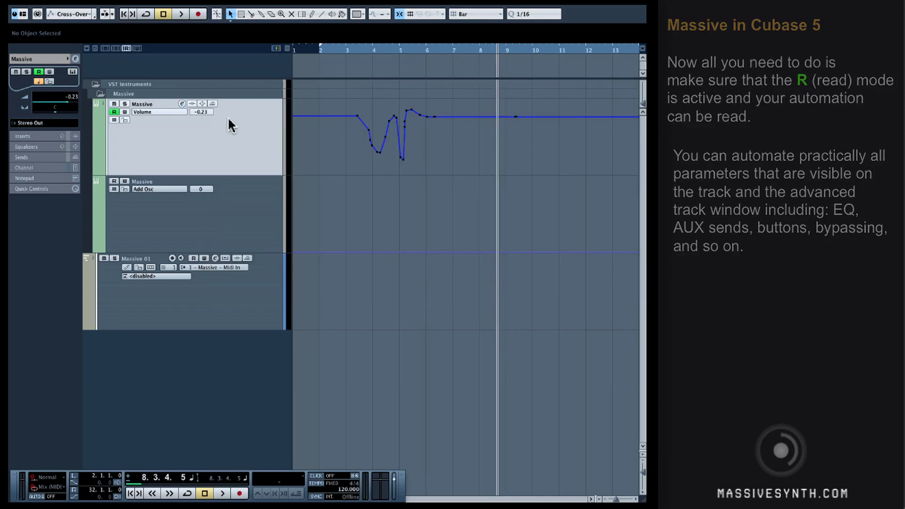
Load the MonoDelay effect into the first insert slot of the Massive instrument channel
click(183, 102)
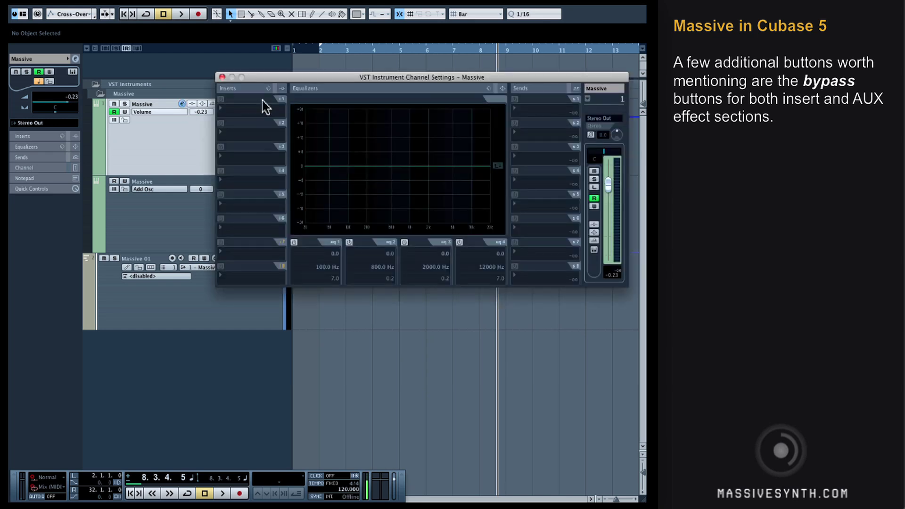
click(224, 114)
mouse_move(283, 175)
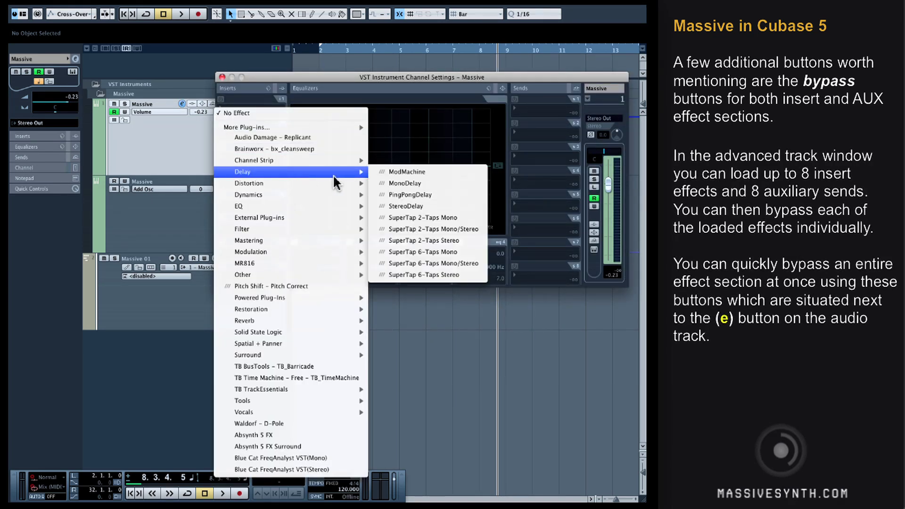
click(405, 183)
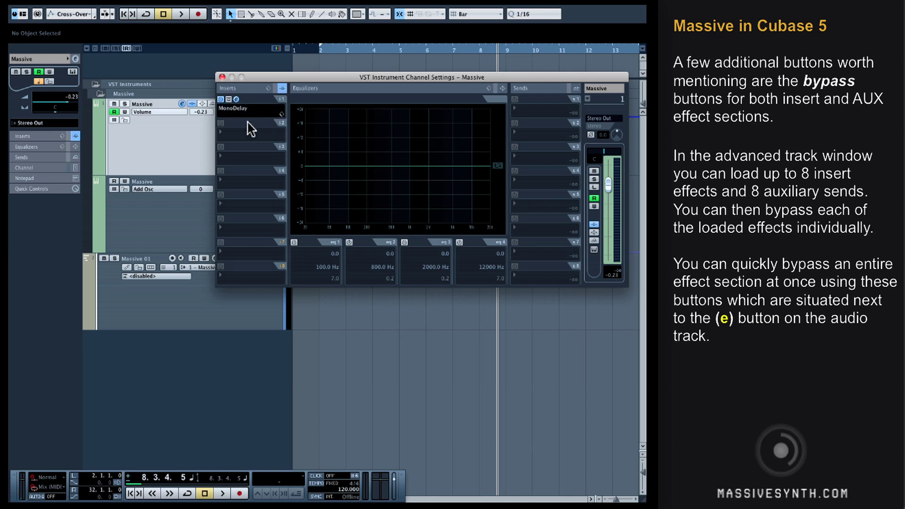
Check the output buses available for the first send slot without assigning one
click(518, 113)
mouse_move(537, 129)
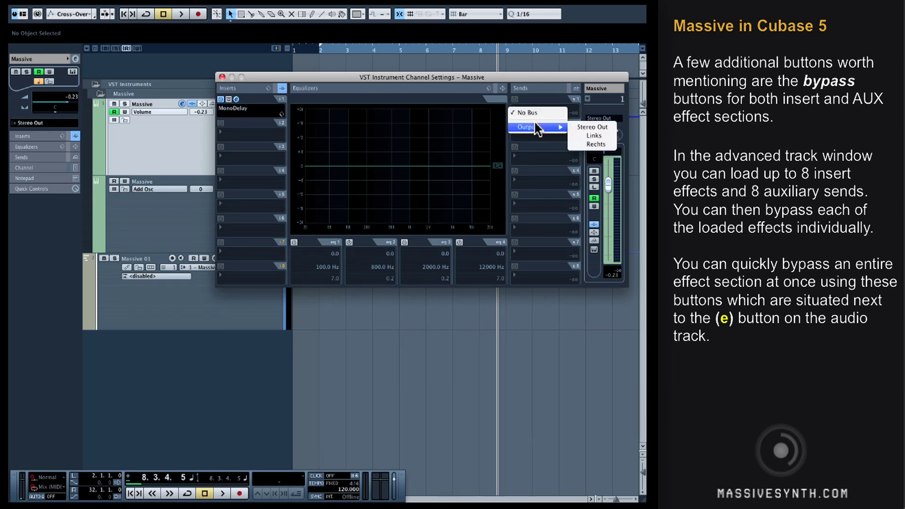
click(477, 78)
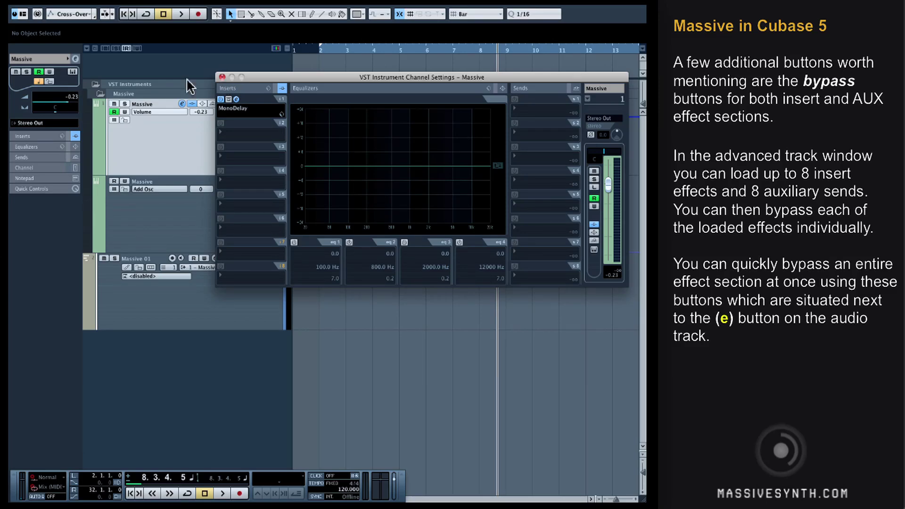
Move the channel settings window clear of the track list and bypass all inserts on the Massive audio track
drag(262, 81, 169, 208)
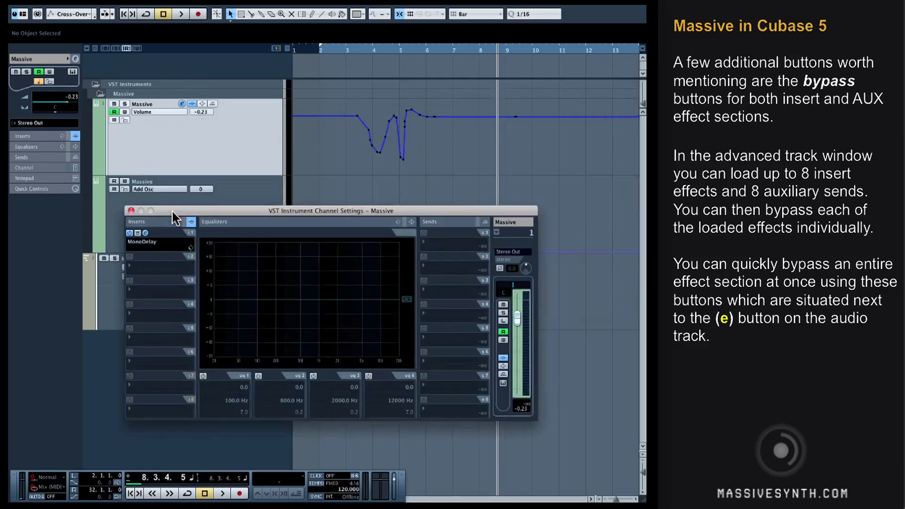
click(193, 103)
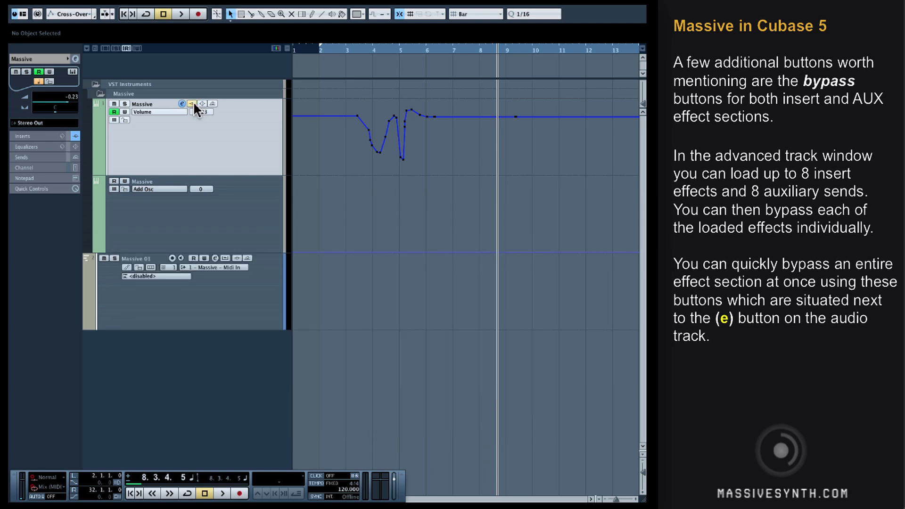
Reactivate the inserts on the Massive audio track and toggle its send effects bypass on and off again
click(193, 104)
click(212, 105)
click(213, 104)
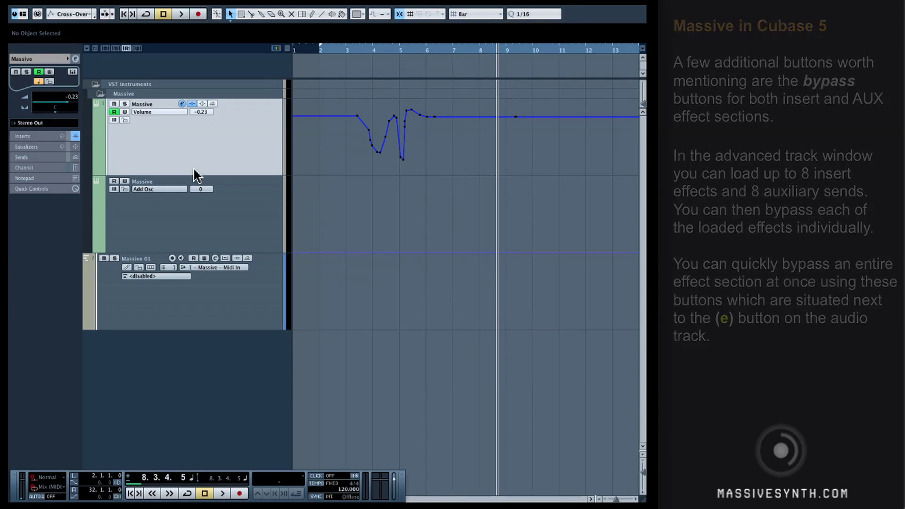
Open the Massive instrument panel from the second Massive track and move it lower to uncover the audio track's header
click(236, 241)
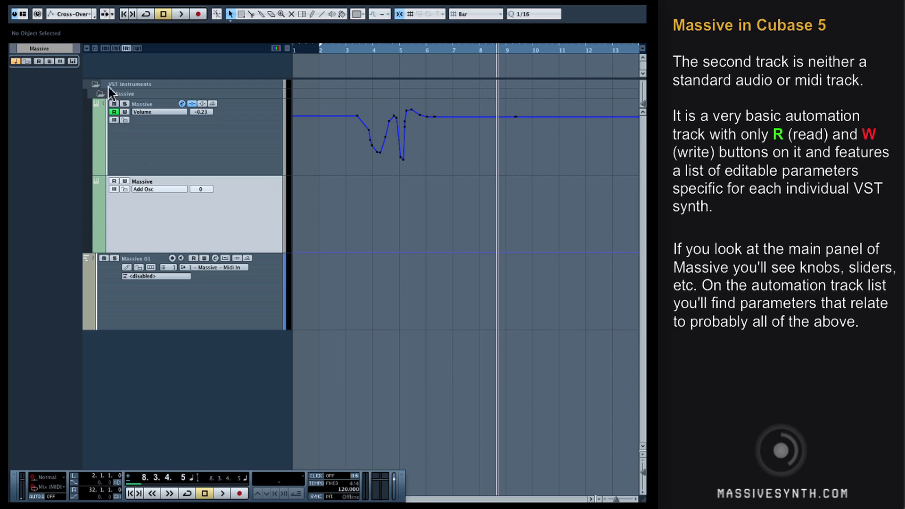
click(74, 61)
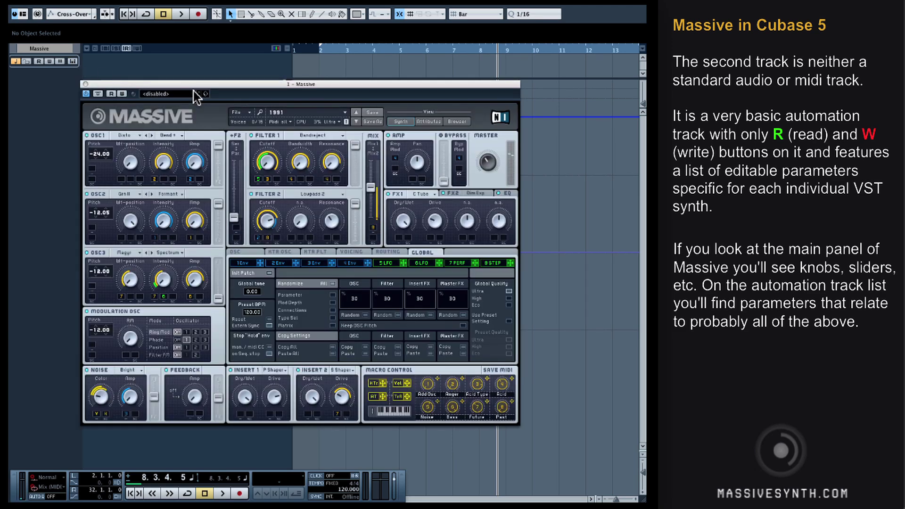
drag(188, 84, 207, 82)
drag(179, 136, 167, 114)
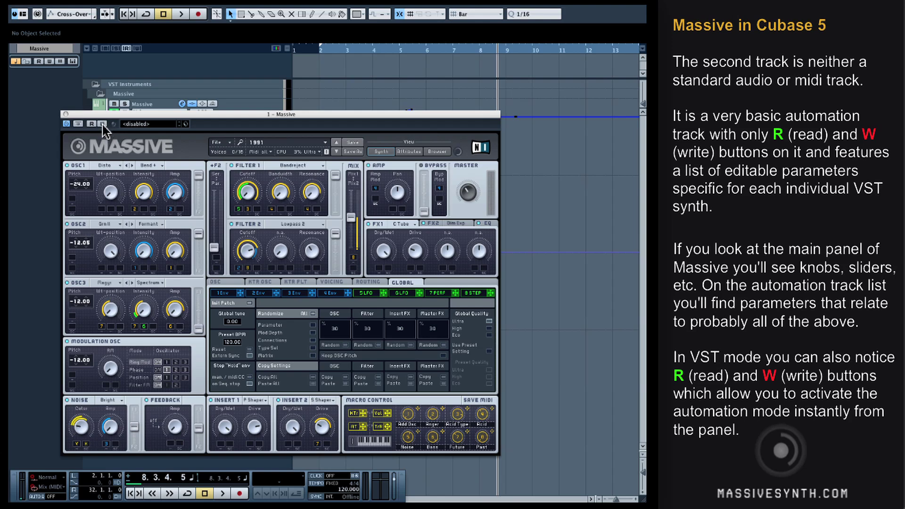
Record an OSC1 Intensity knob movement as automation during playback from bar 2, then close the instrument panel, stop and return to bar 2
click(103, 124)
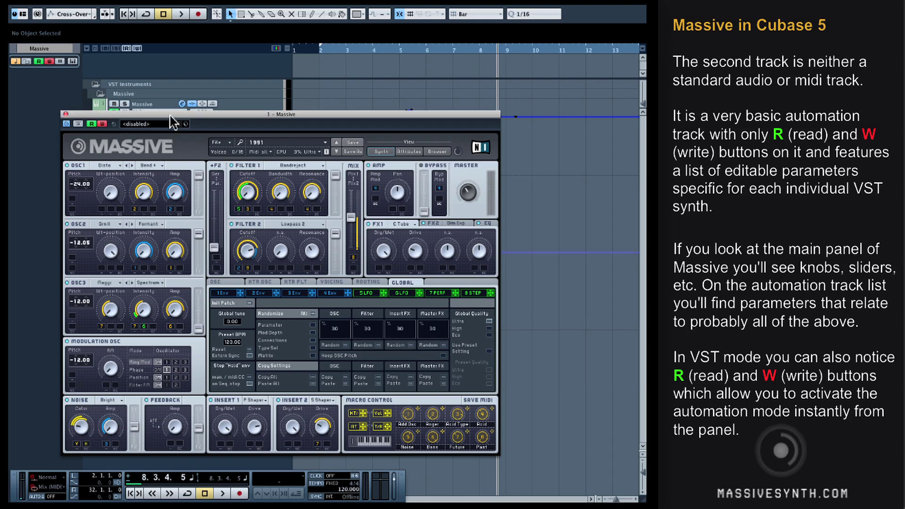
click(313, 50)
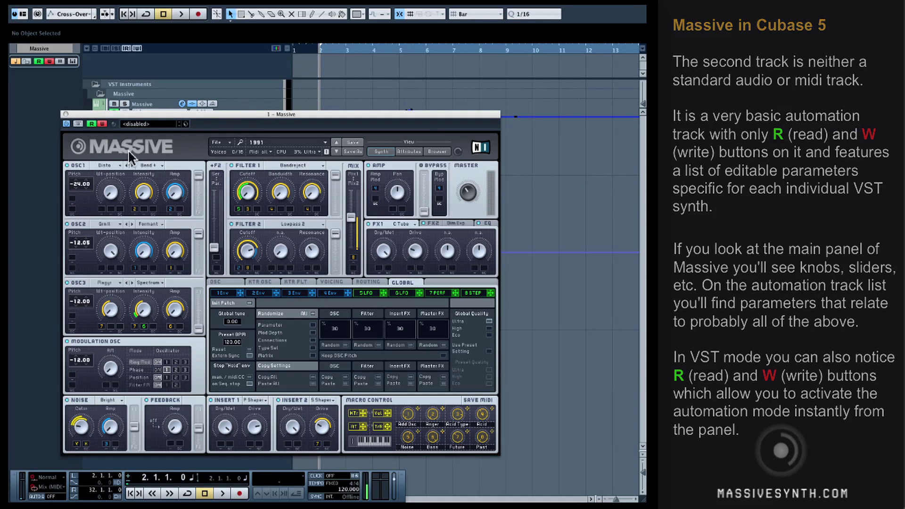
key(space)
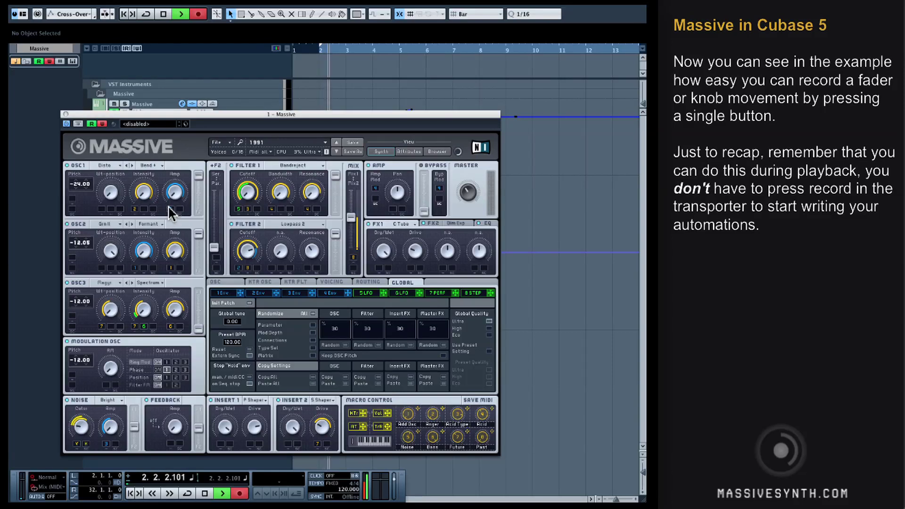
click(146, 200)
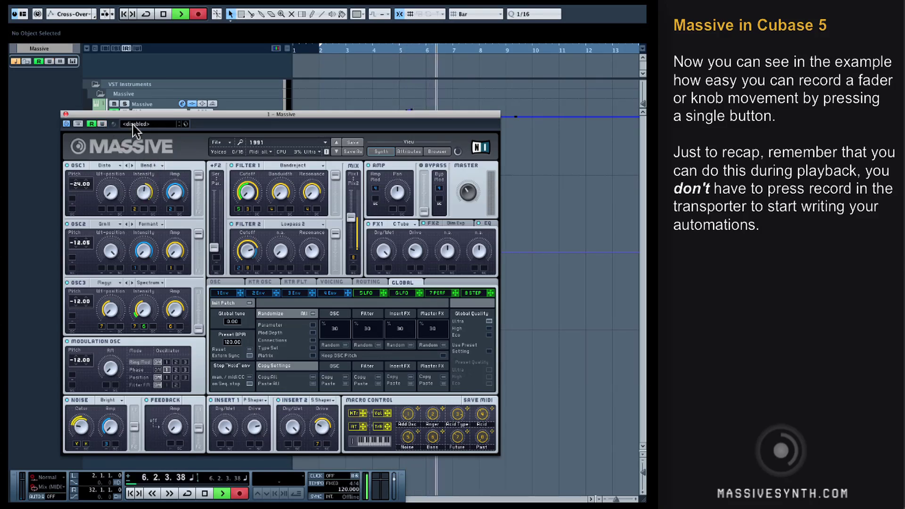
click(65, 115)
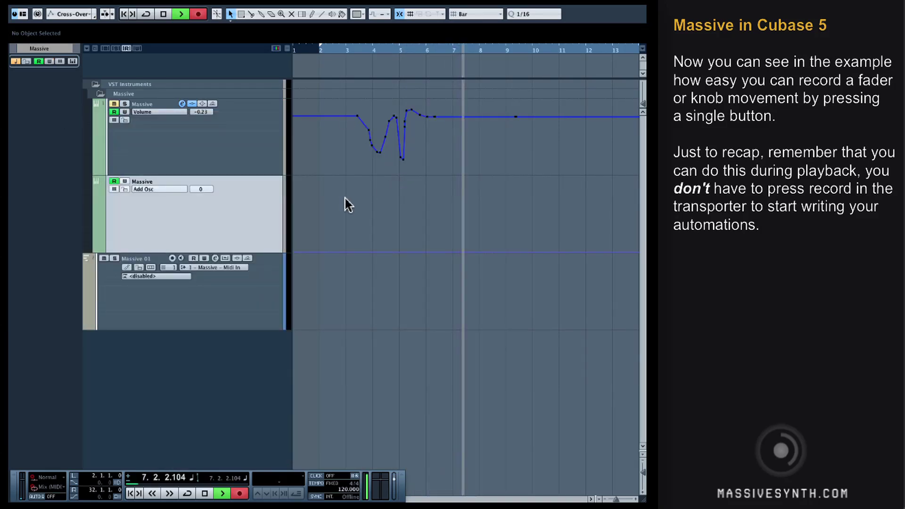
key(space)
click(310, 49)
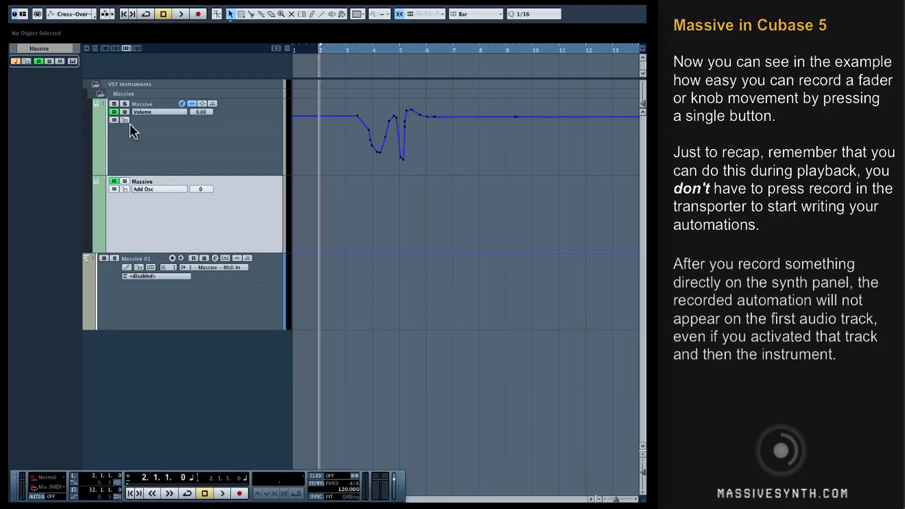
Examine the automation parameters available for the Massive audio track, including the full Add Parameter list, without adding any
click(145, 113)
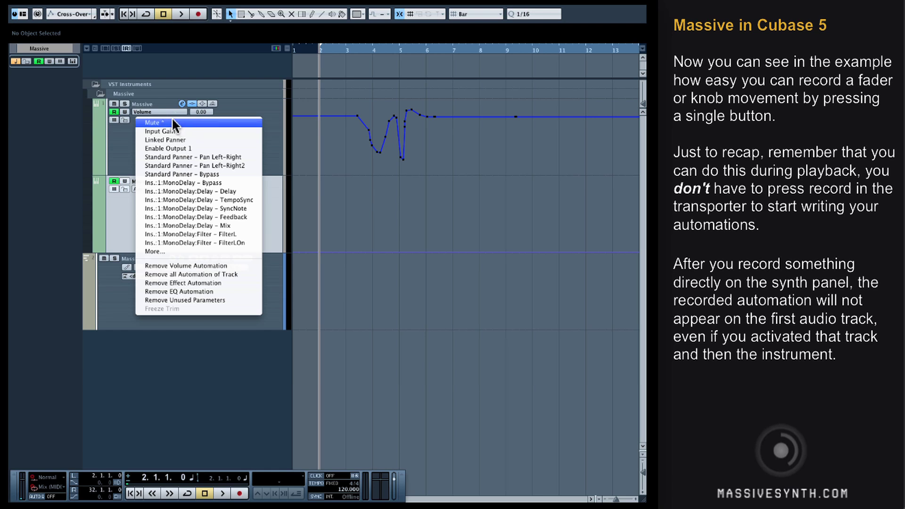
click(121, 138)
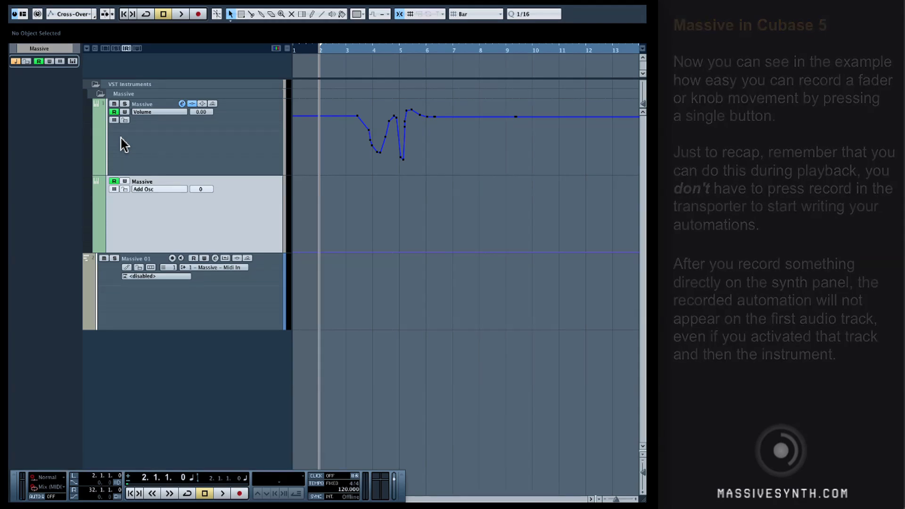
click(144, 111)
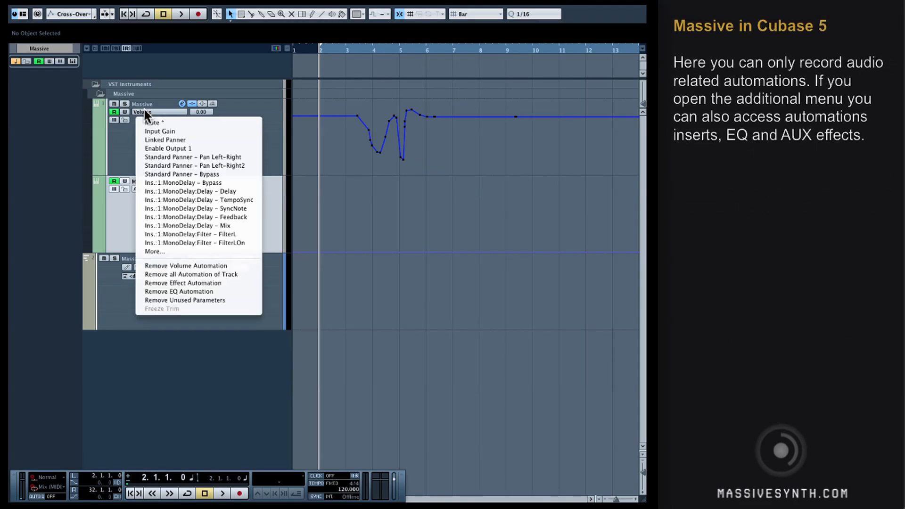
click(149, 250)
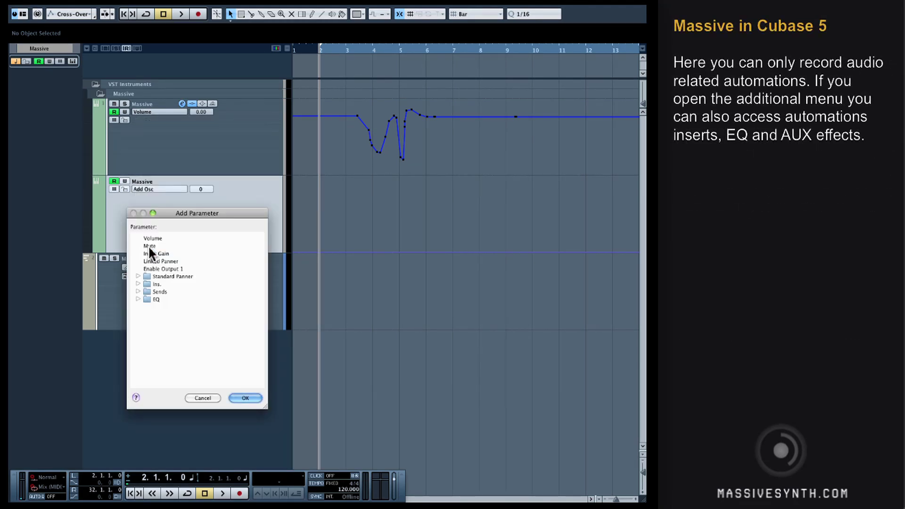
click(202, 398)
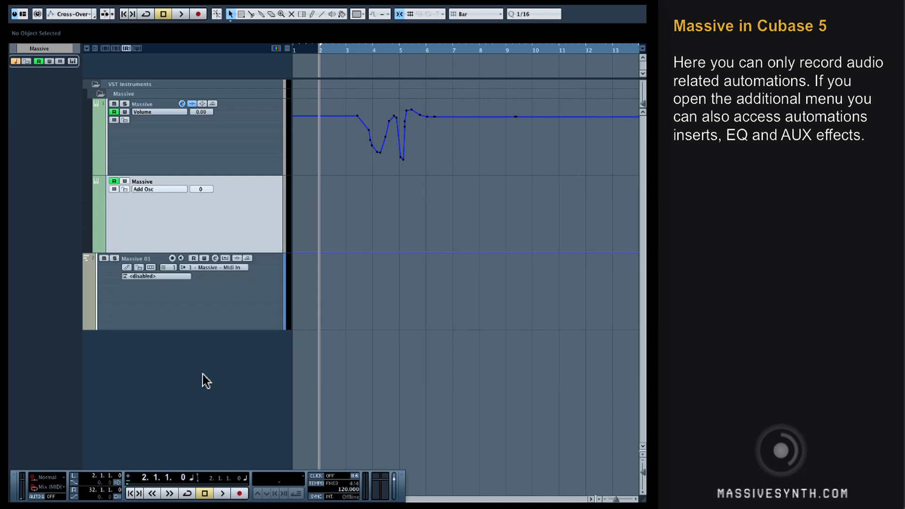
Show the OSC1-PARAM2 automation on the second Massive track, then check its parameter list without changing the selection
click(142, 189)
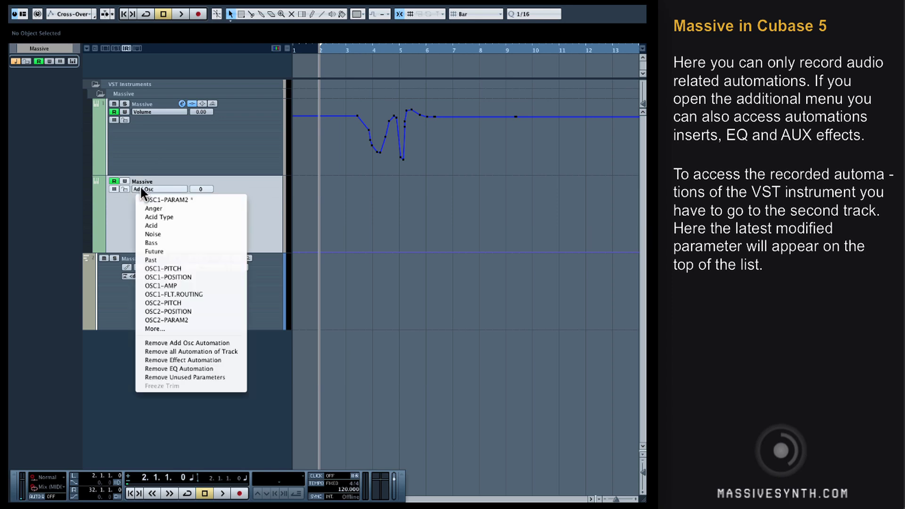
click(181, 198)
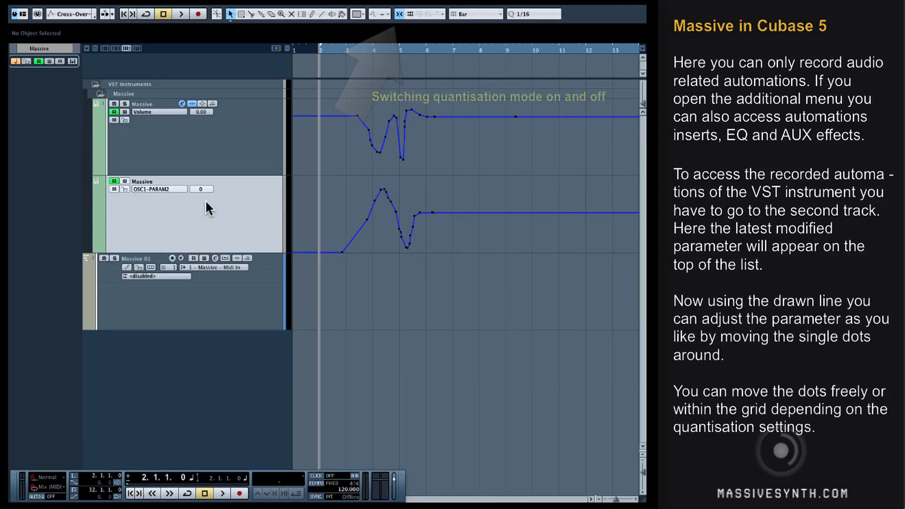
click(164, 188)
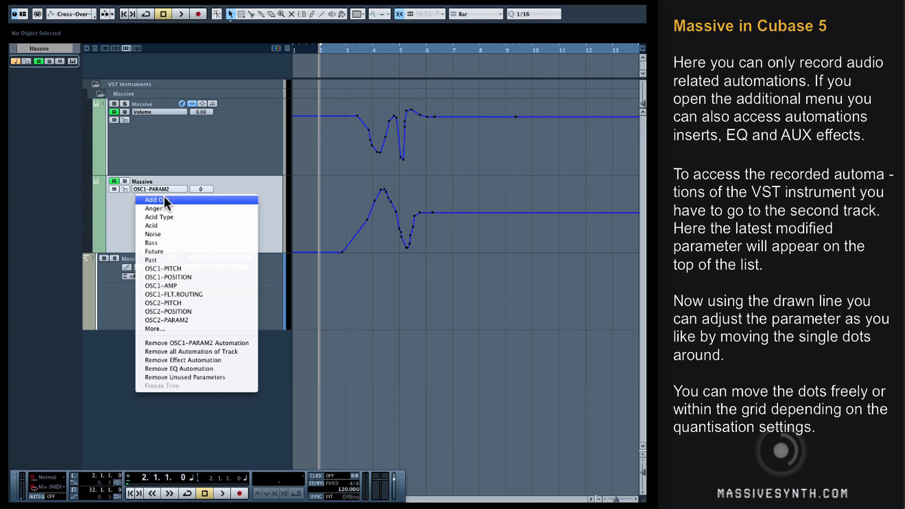
click(324, 194)
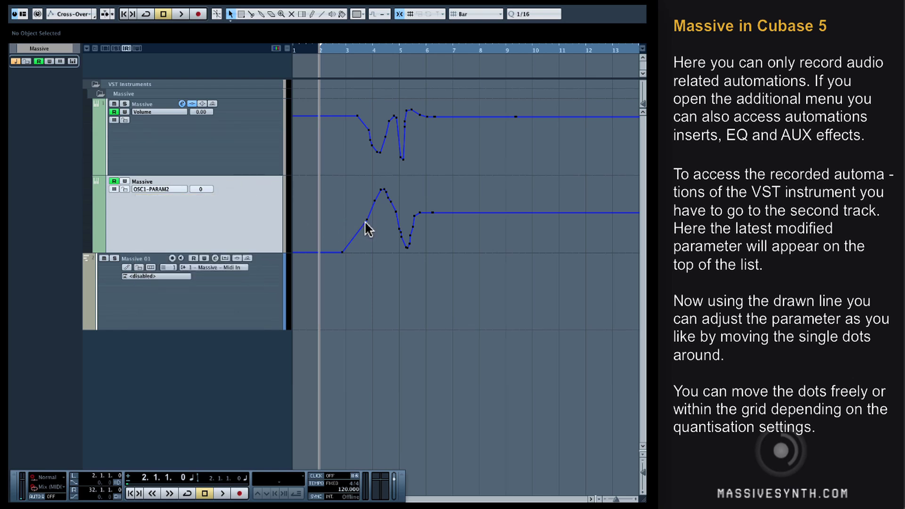
Move the rising OSC1-PARAM2 point to bar 3 at about 92, then with snap off move the next point to about 5 before bar 4
drag(365, 221, 345, 192)
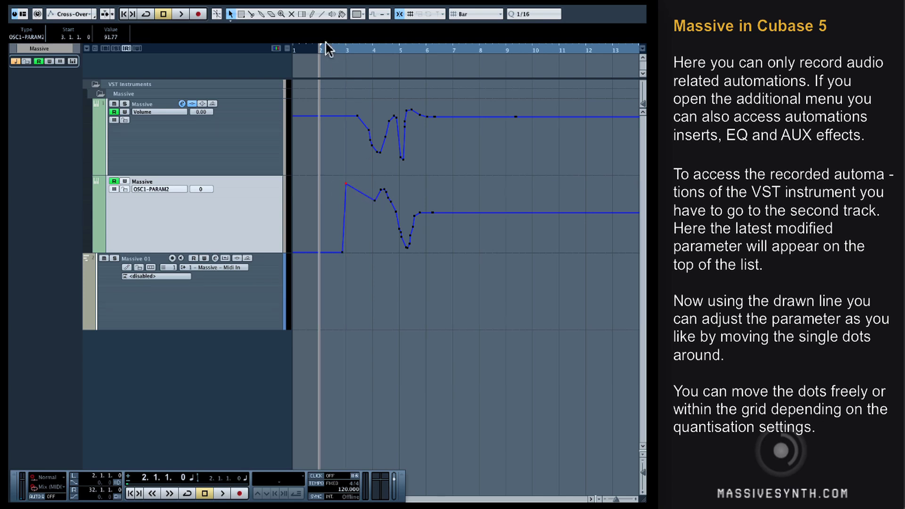
click(400, 14)
drag(376, 208, 368, 247)
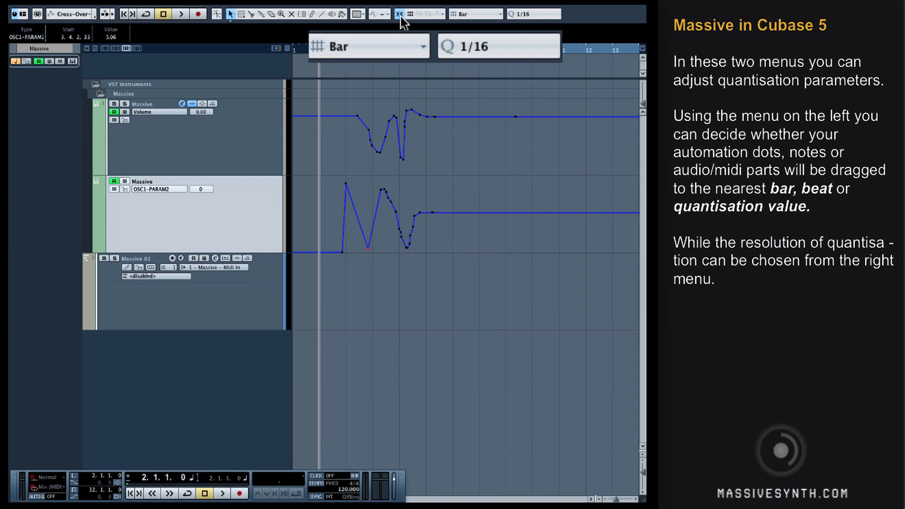
Shift the OSC1-PARAM2 peak point to just before bar 4 and the low point to about 4.2.1.115
click(346, 184)
drag(347, 184, 363, 184)
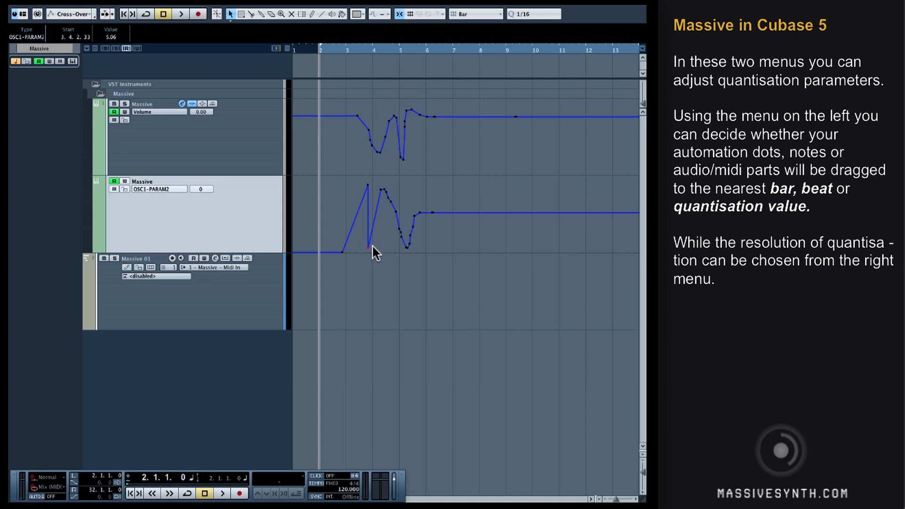
drag(372, 246, 394, 247)
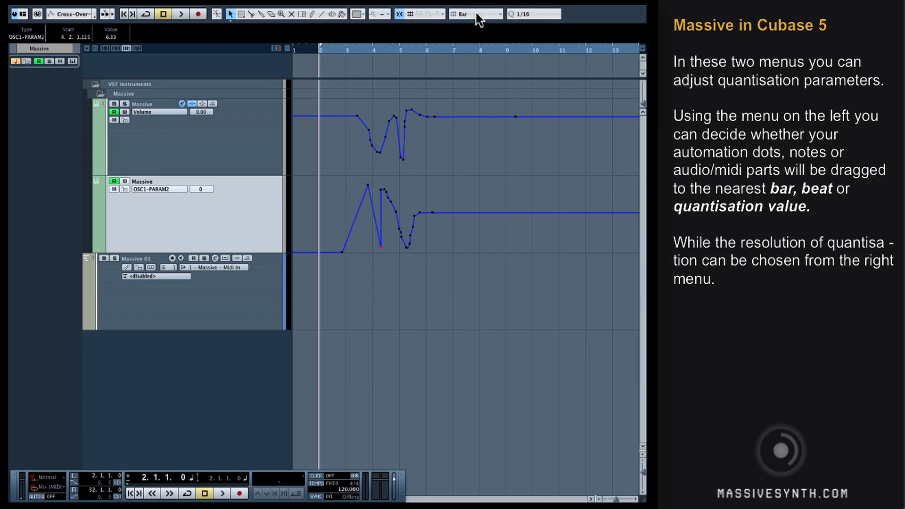
Set the snap grid type to Beat and move the low OSC1-PARAM2 point to 4.1.1.0 at about 30
click(500, 14)
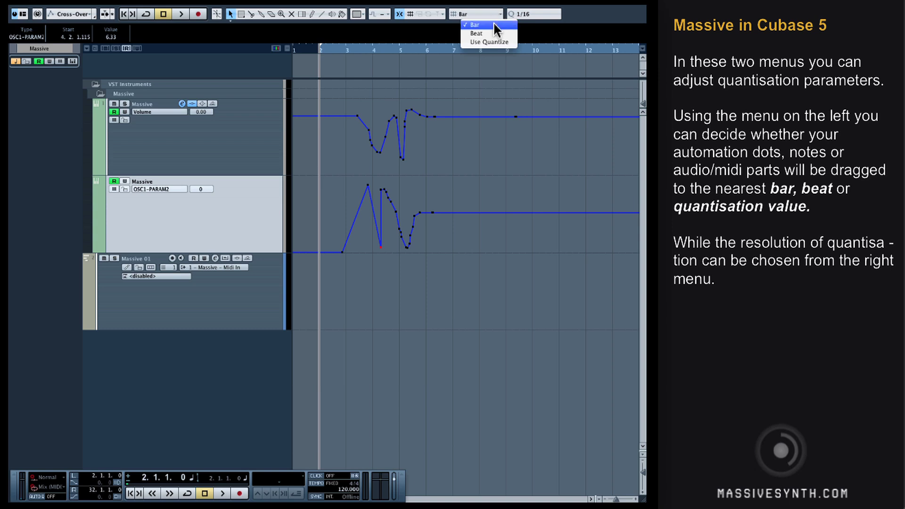
click(494, 33)
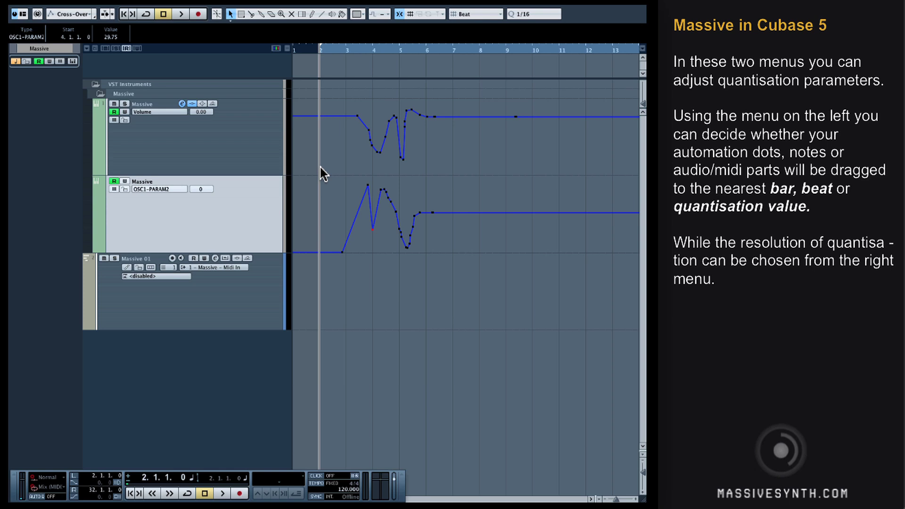
Show OSC1-PITCH on the second Massive track and draw a peak starting after bar 2 and ending at 3.4.1.0 at about 34
click(166, 189)
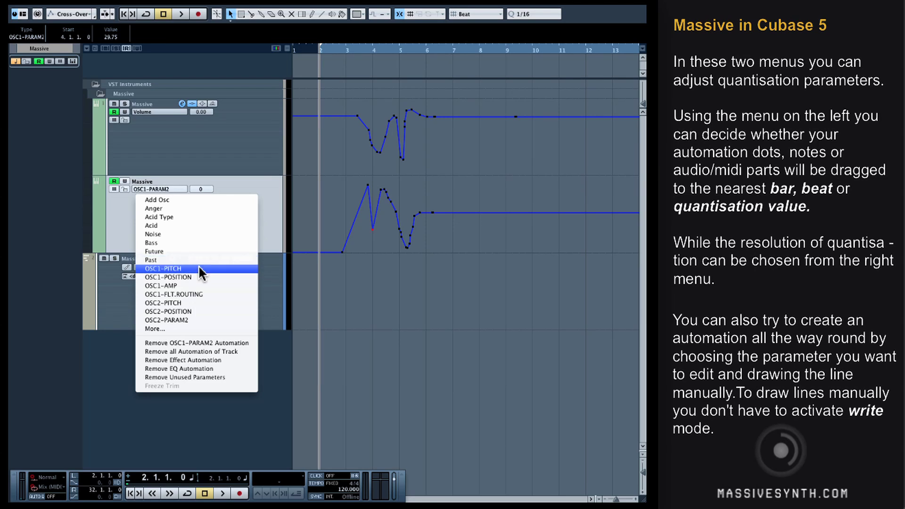
click(199, 268)
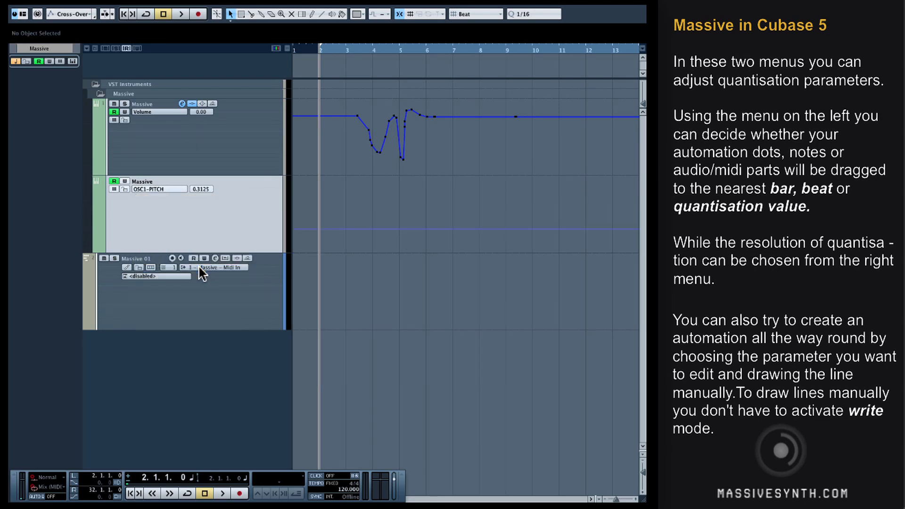
drag(328, 229, 367, 227)
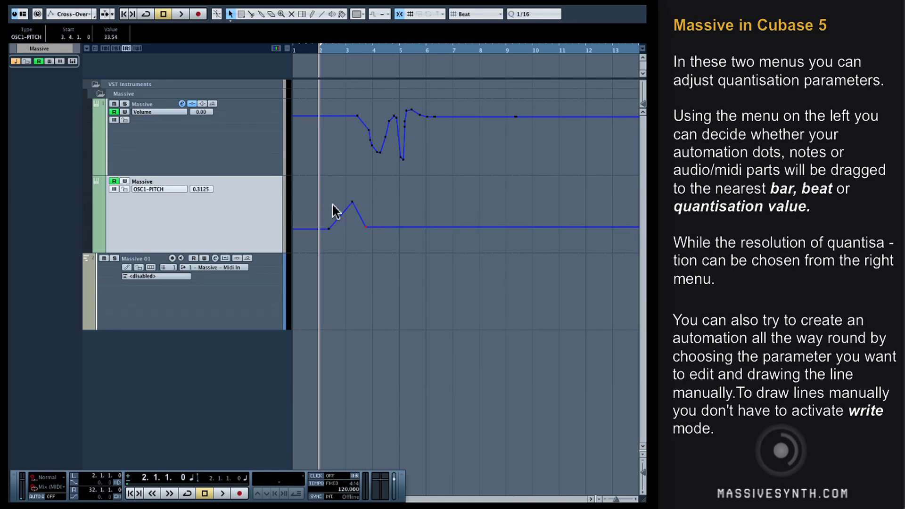
Play back the drawn OSC1-PITCH automation from 1.4.1.0 and stop after the pitch peak
click(313, 49)
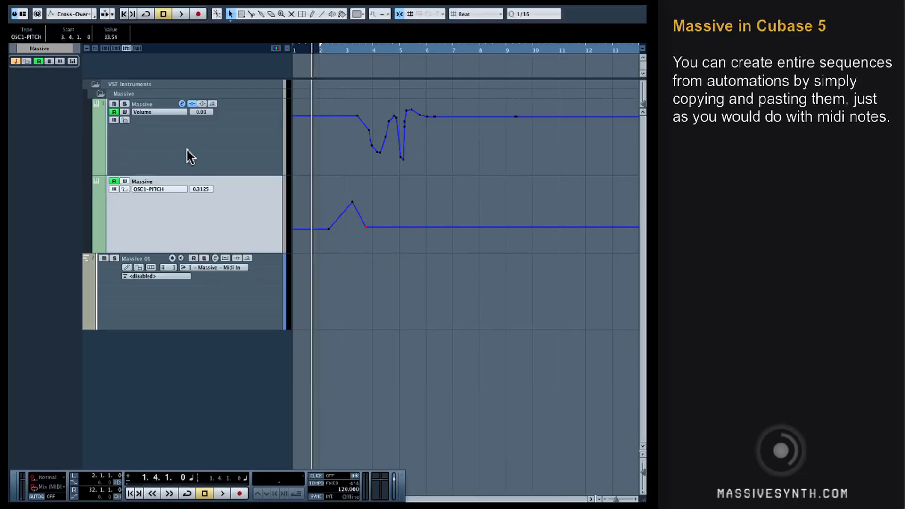
key(space)
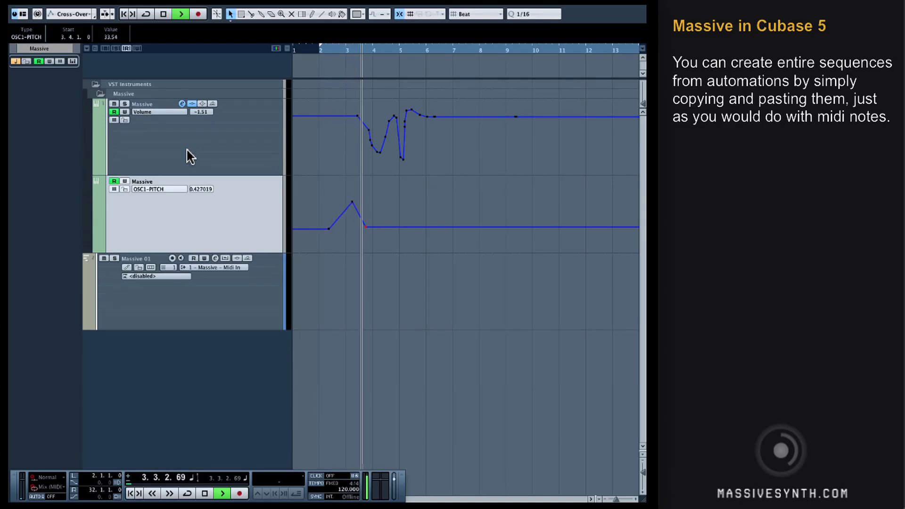
key(space)
Select the Massive 01 MIDI track, play back the automation from 1.3.1.0, then stop
click(307, 49)
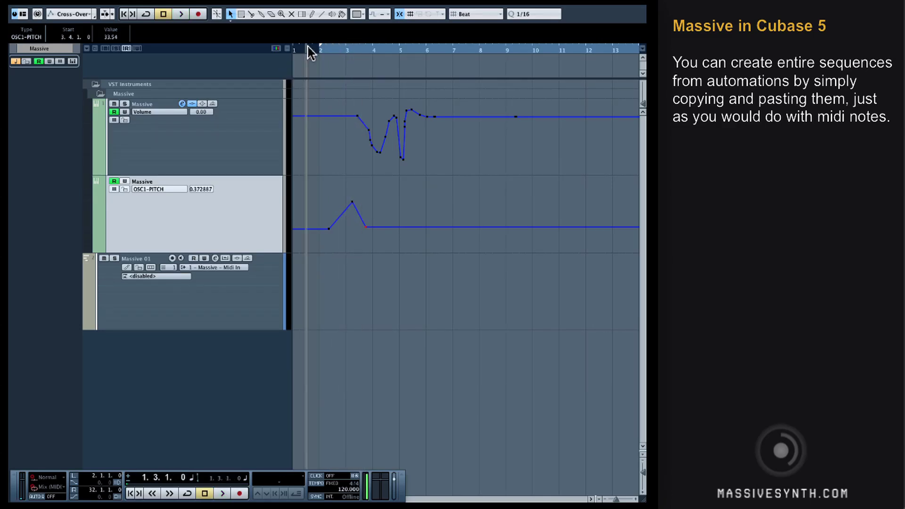
click(235, 320)
key(space)
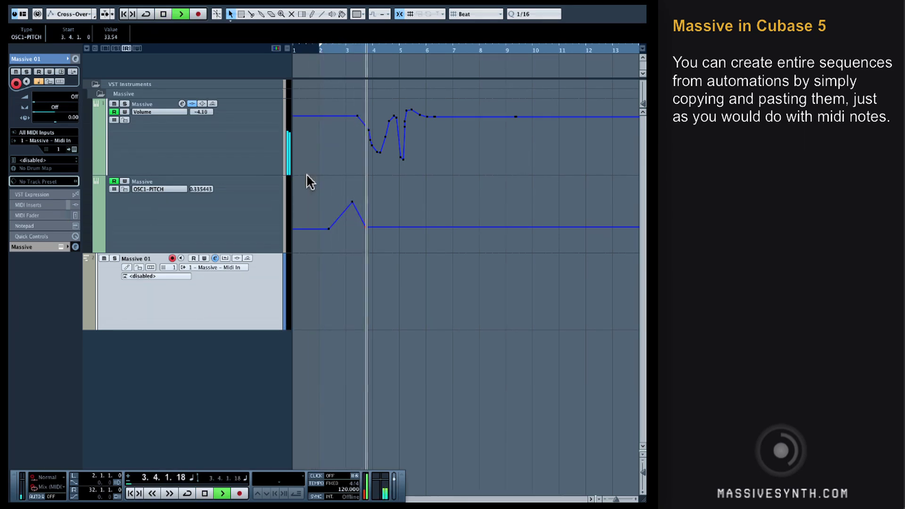
key(space)
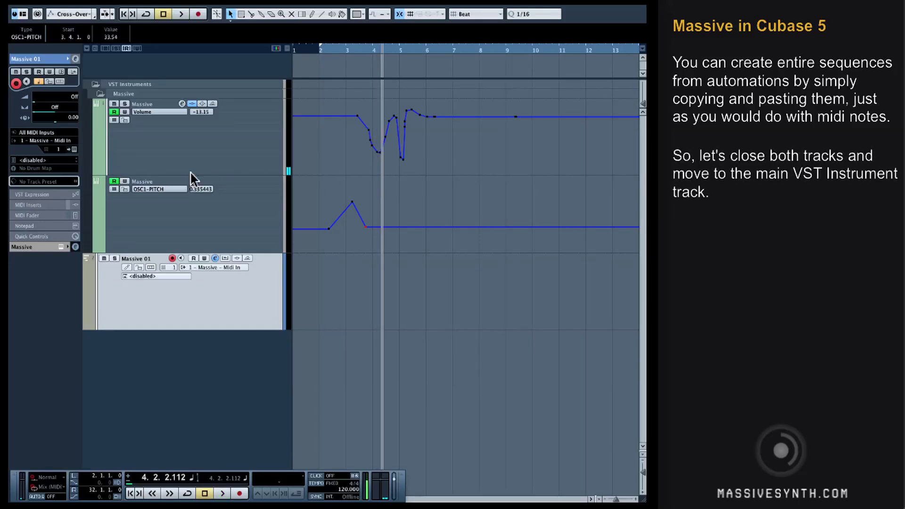
Collapse the Massive folder to hide its audio and automation tracks
click(98, 93)
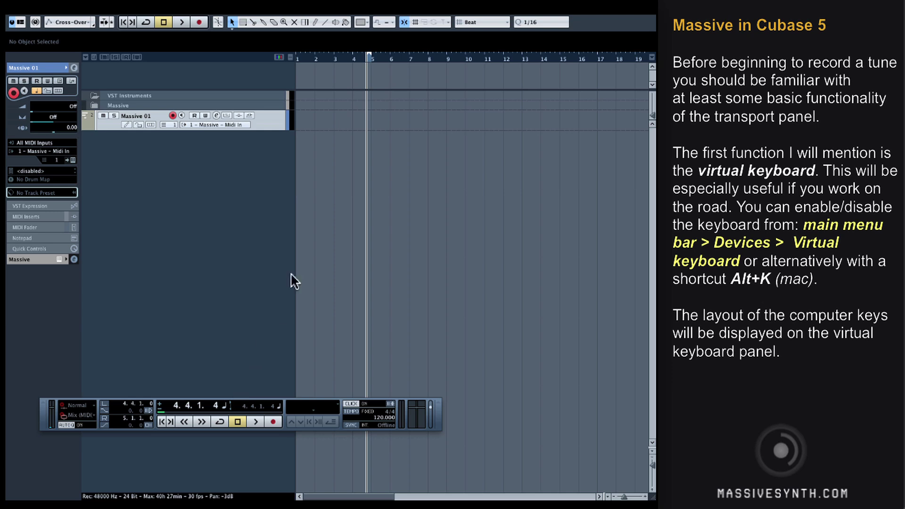
Show the virtual keyboard on the transport panel and shift its range to a lower octave
click(295, 8)
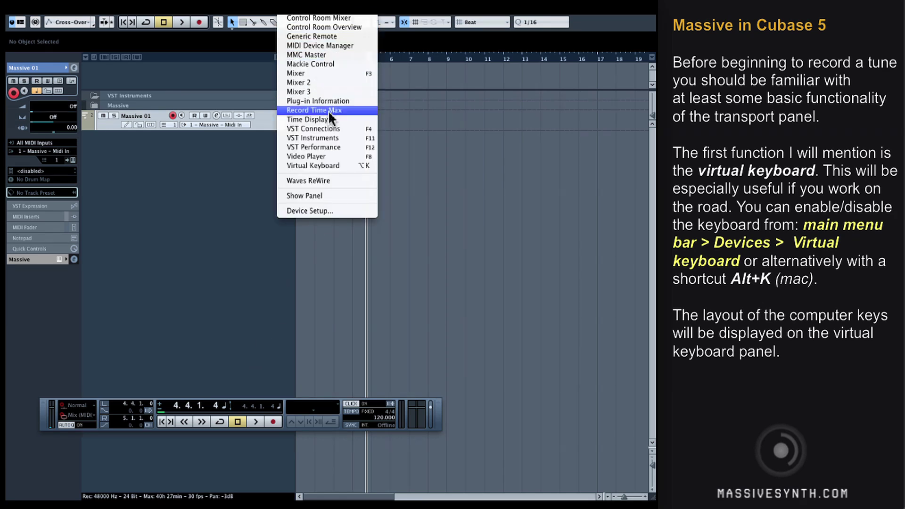
click(361, 169)
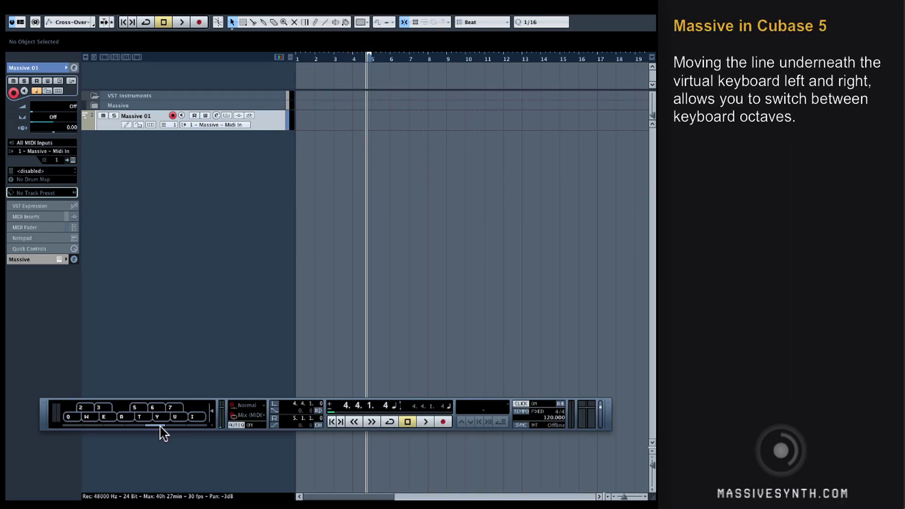
drag(169, 431, 137, 427)
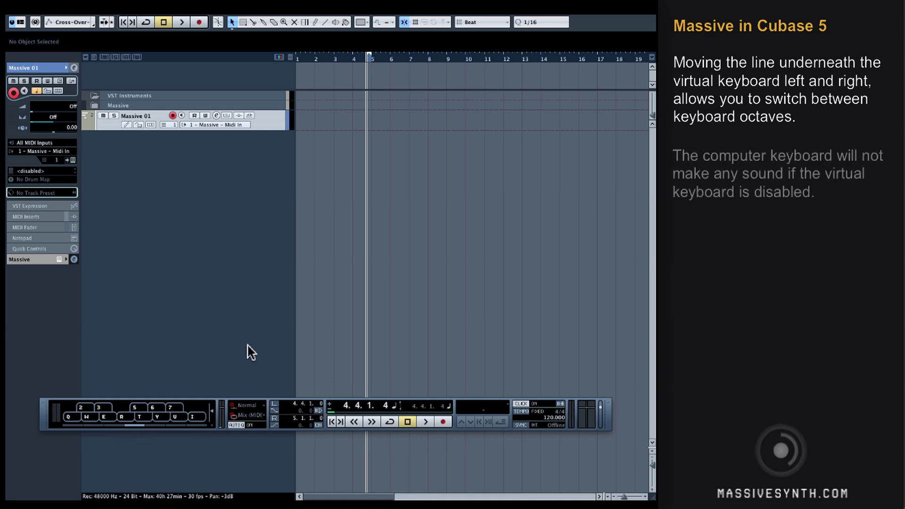
Hide the virtual keyboard and move the project cursor to 1.1.1.0
click(316, 14)
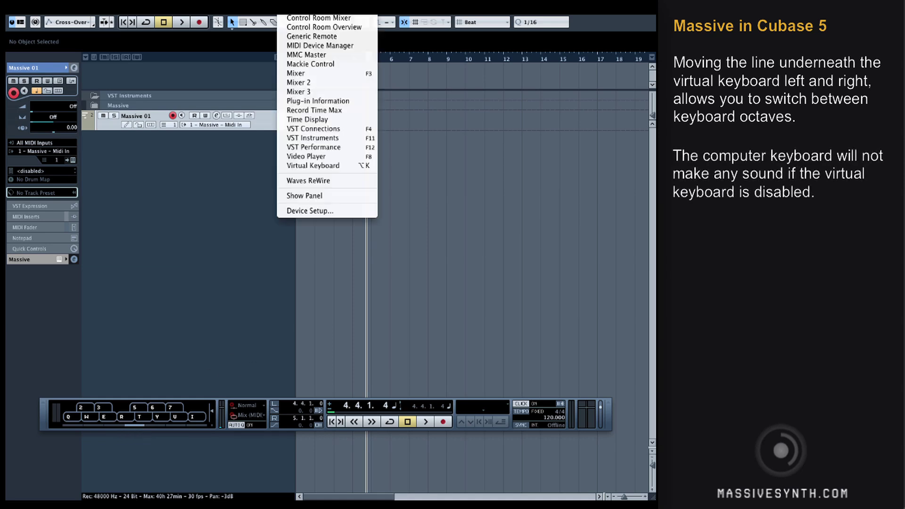
click(331, 165)
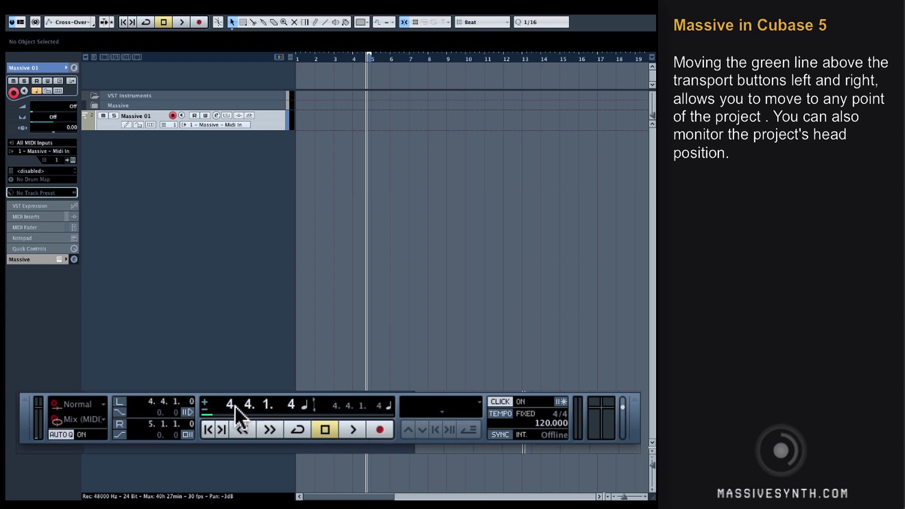
mouse_move(213, 416)
mouse_down()
mouse_move(242, 411)
mouse_move(199, 413)
mouse_up()
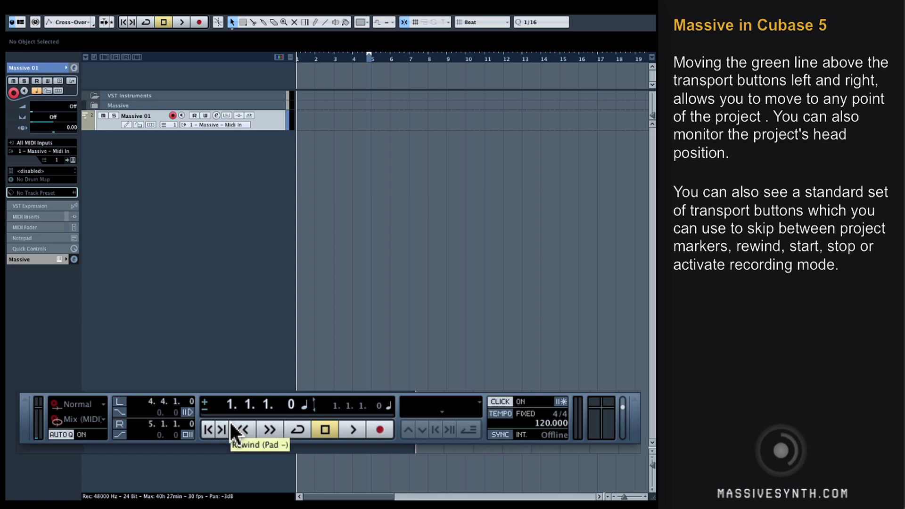
Turn on loop mode, set the loop area from 2.1.1.0 to 6.1.1.0, and place the project cursor near bar 2
click(298, 427)
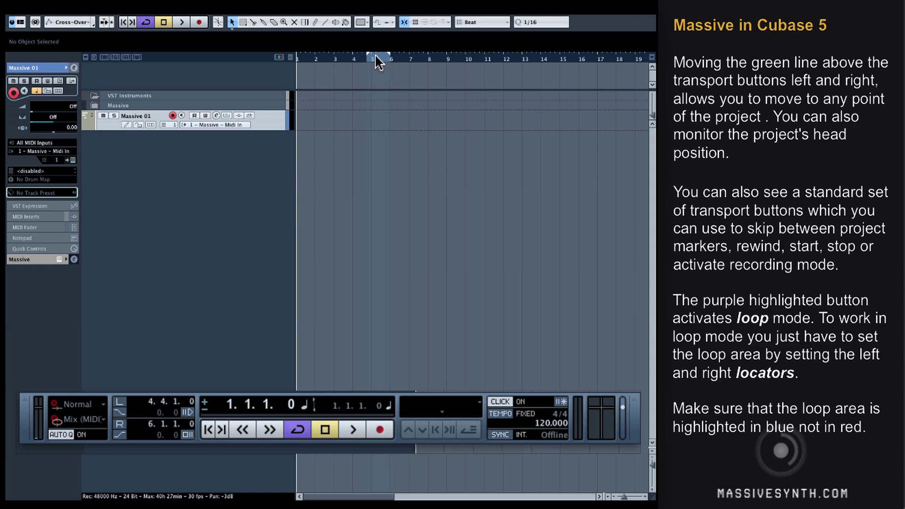
drag(371, 60, 315, 61)
click(312, 59)
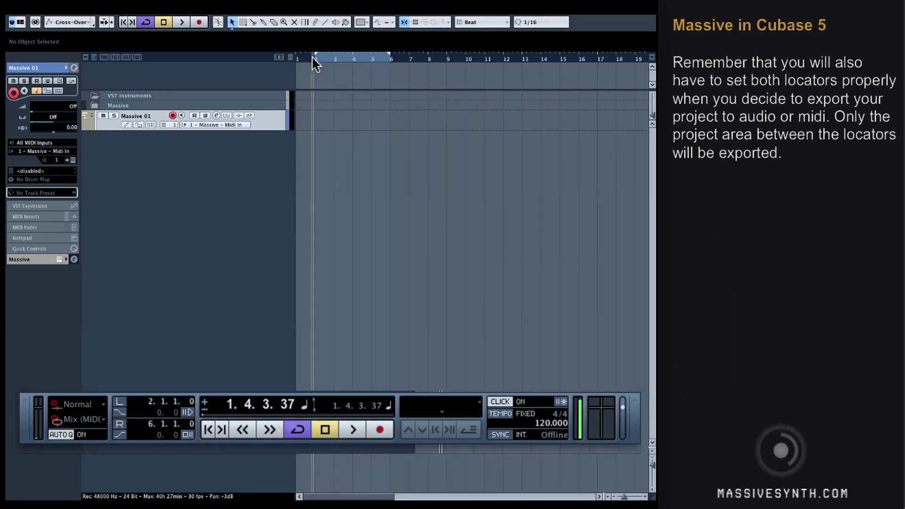
Turn off the metronome click and play the loop while shortening its right locator to 5.1.1.0, then stop
click(510, 403)
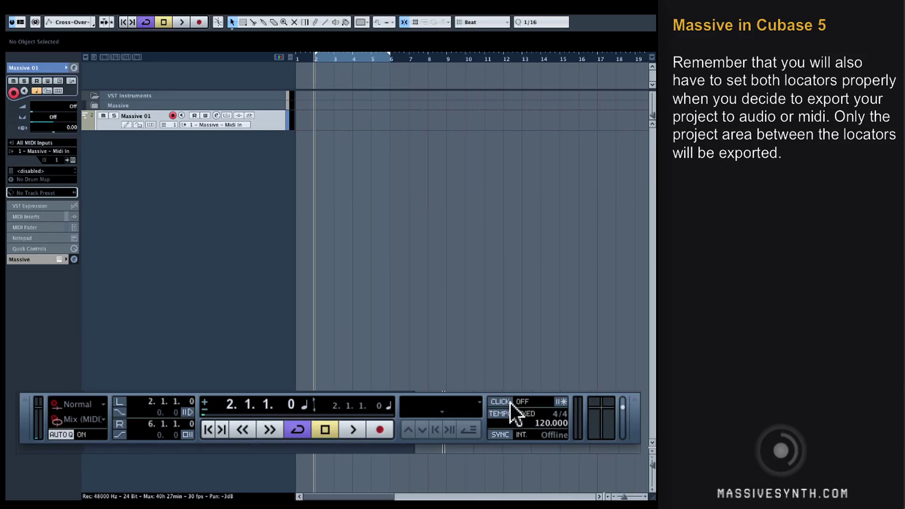
key(space)
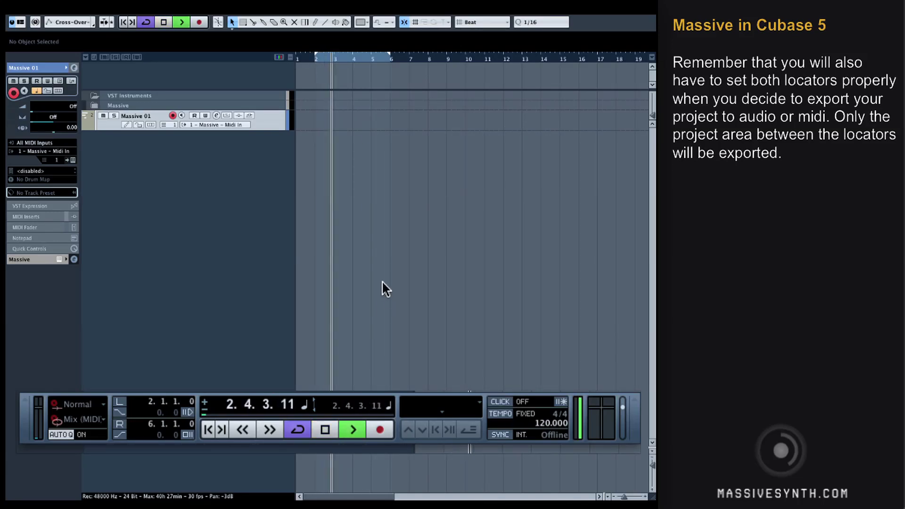
drag(390, 59, 372, 60)
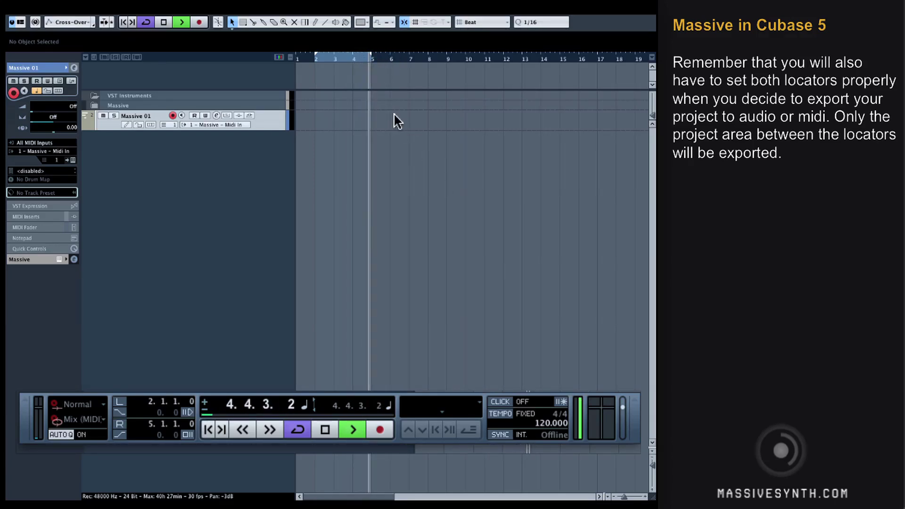
key(space)
Set the right locator to 6.1.1.0 and turn off loop mode
drag(372, 60, 391, 61)
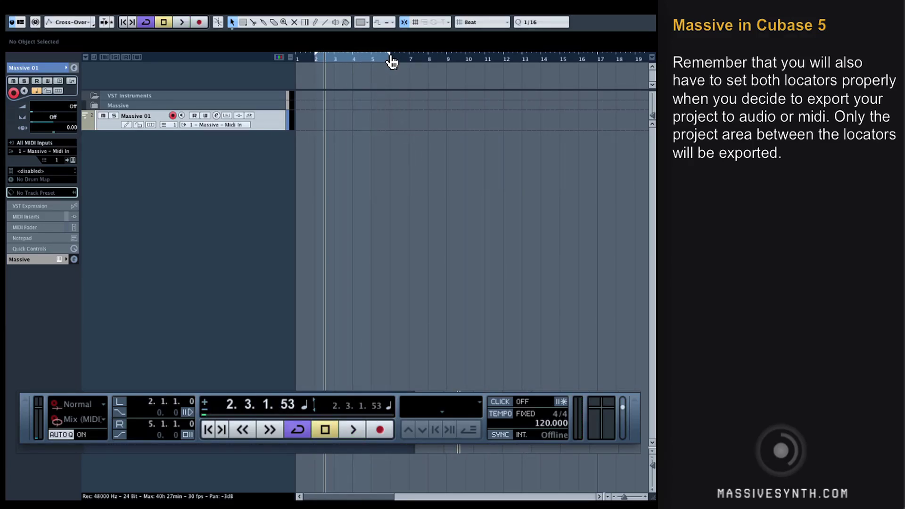
click(292, 429)
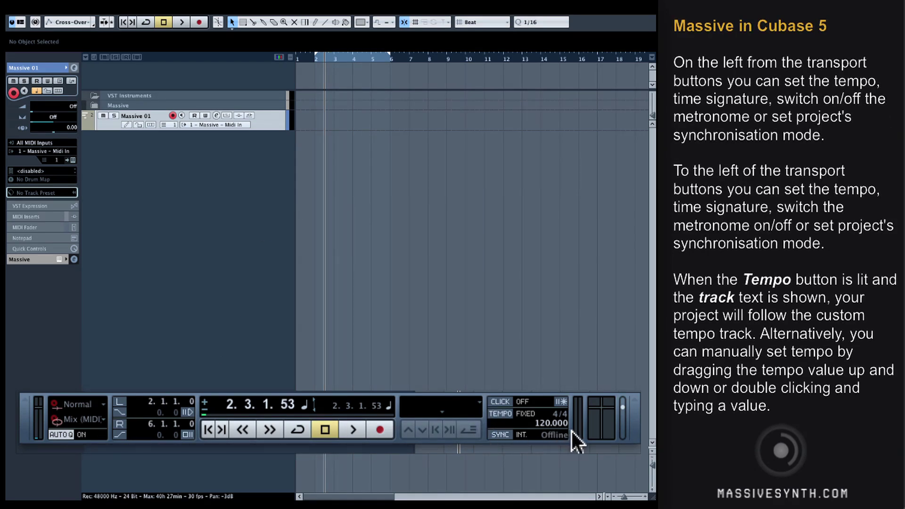
Set the fixed project tempo to 110 and switch to the tempo track and back to fixed tempo
click(505, 415)
click(504, 415)
mouse_move(545, 424)
mouse_down()
mouse_move(557, 404)
mouse_move(556, 433)
mouse_move(548, 424)
mouse_up()
double_click(546, 424)
text(1)
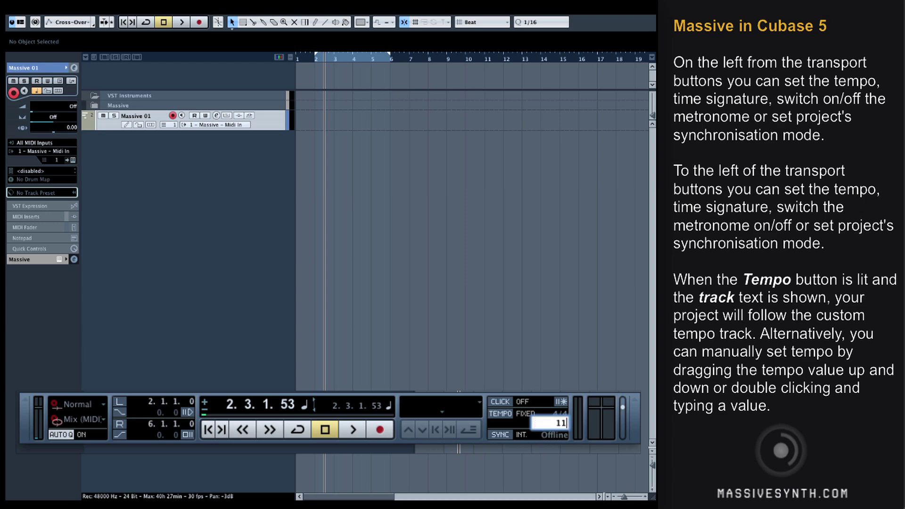
text(10)
key(Return)
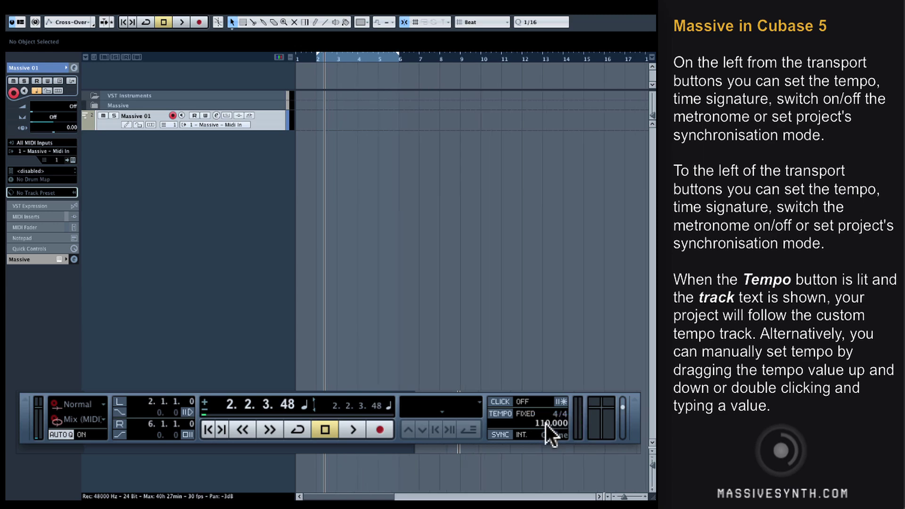
click(501, 415)
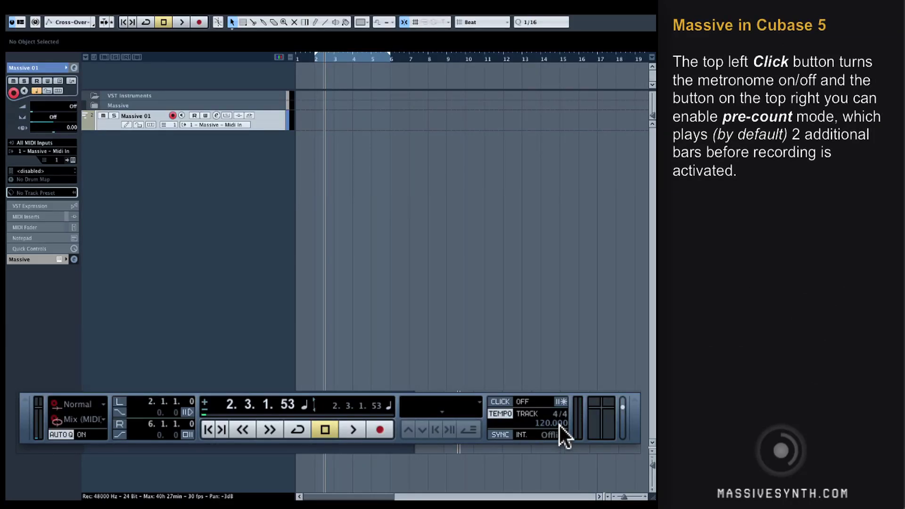
click(510, 412)
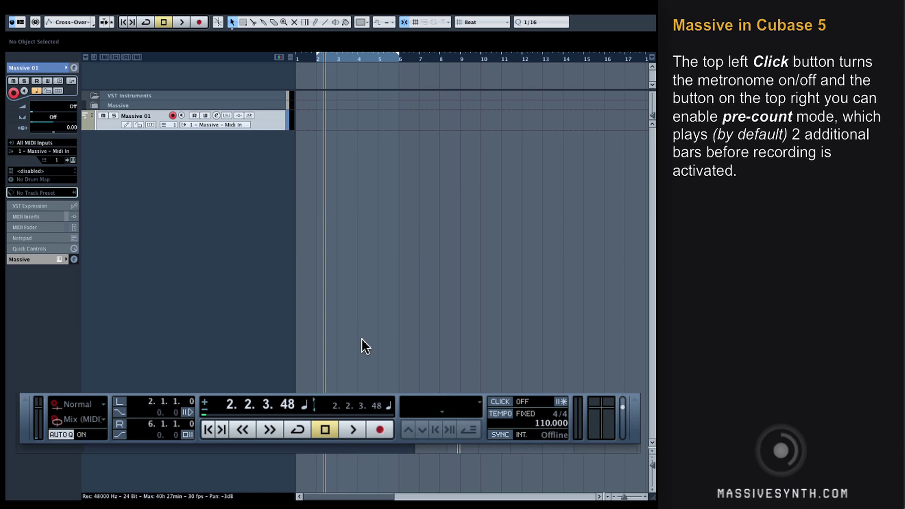
Toggle the metronome click during playback, turn on loop mode, play from inside the loop, then stop
click(502, 401)
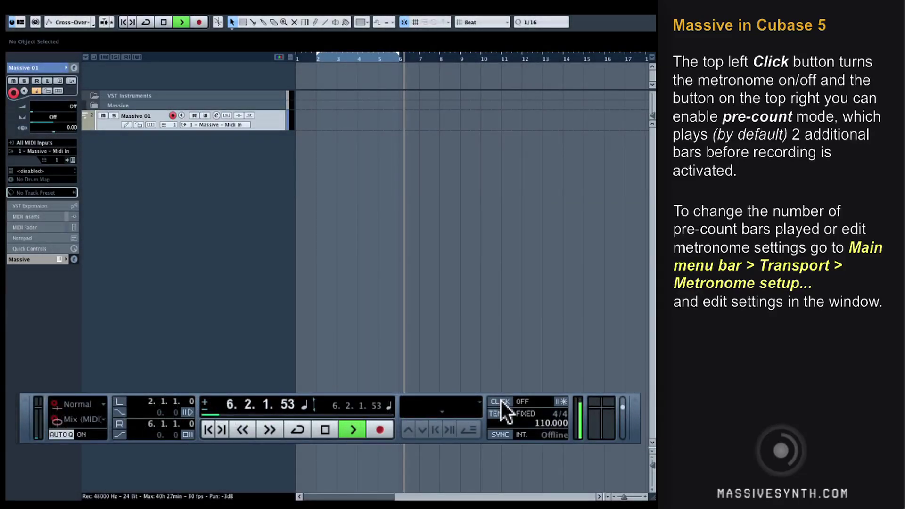
click(299, 429)
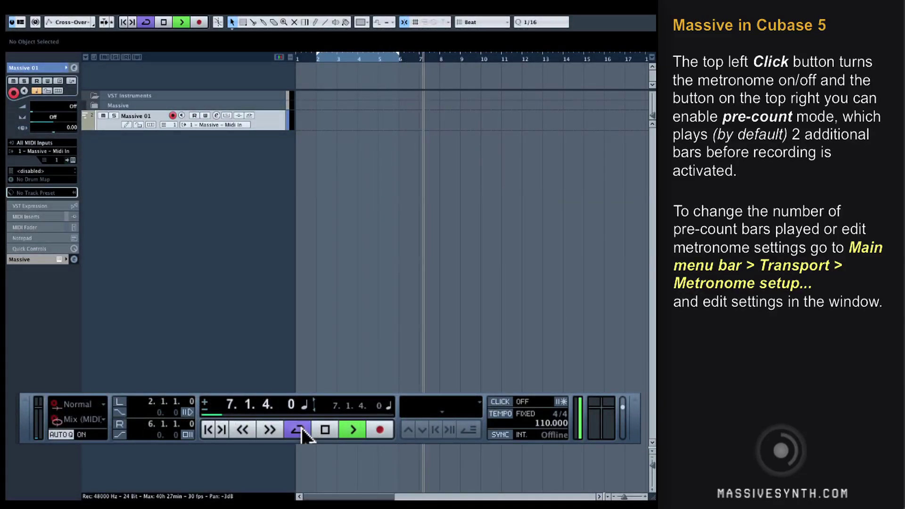
click(385, 59)
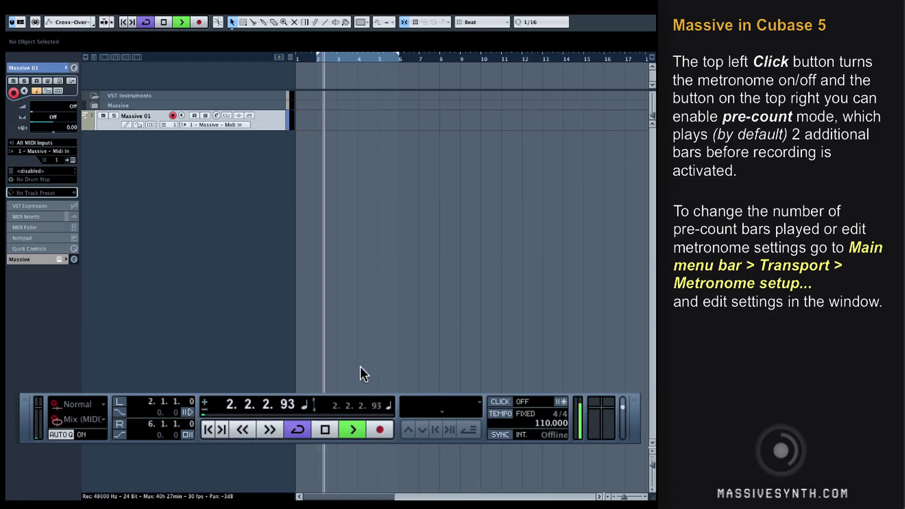
key(space)
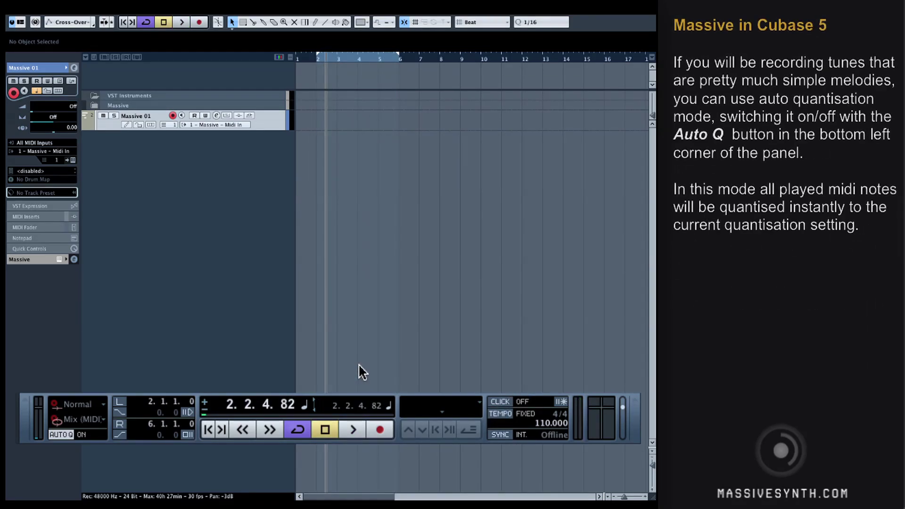
Turn off AutoQ and turn on the metronome click for recording
click(63, 434)
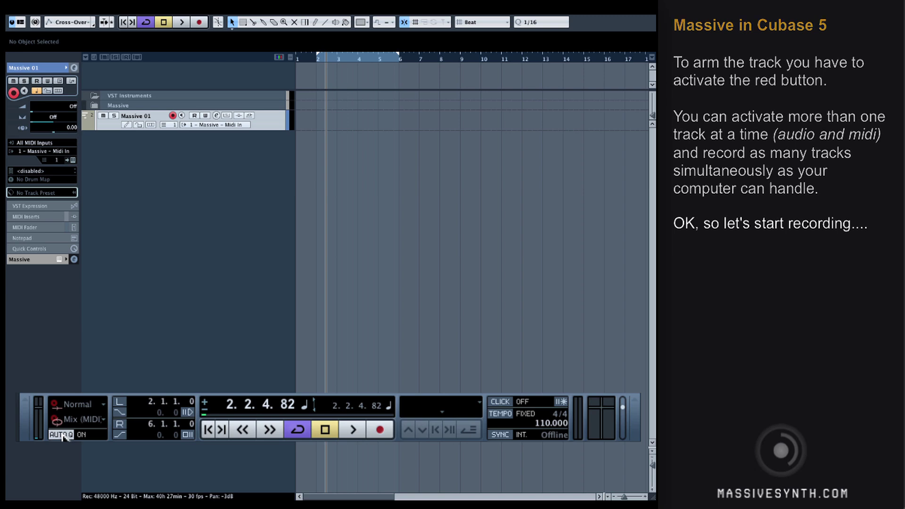
click(494, 402)
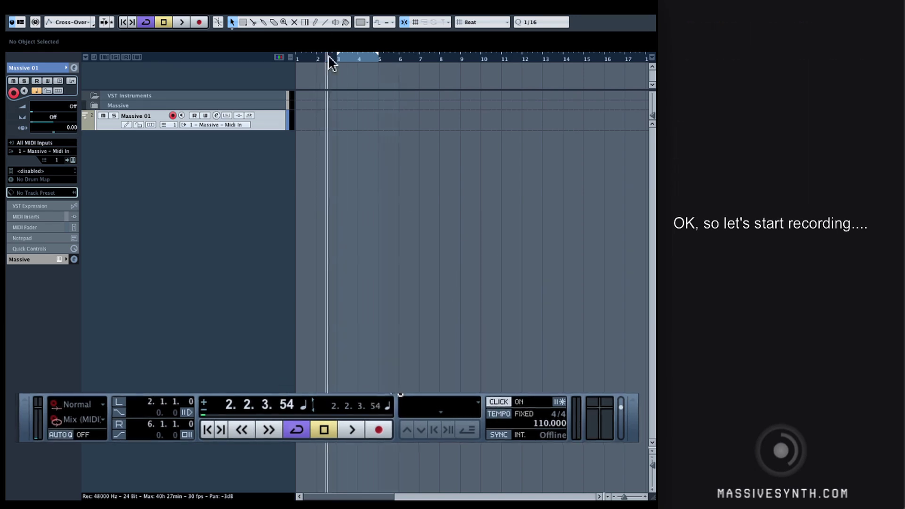
Record a MIDI take on Massive 01 with AutoQ off, stop, and undo the recording
key(KP_Multiply)
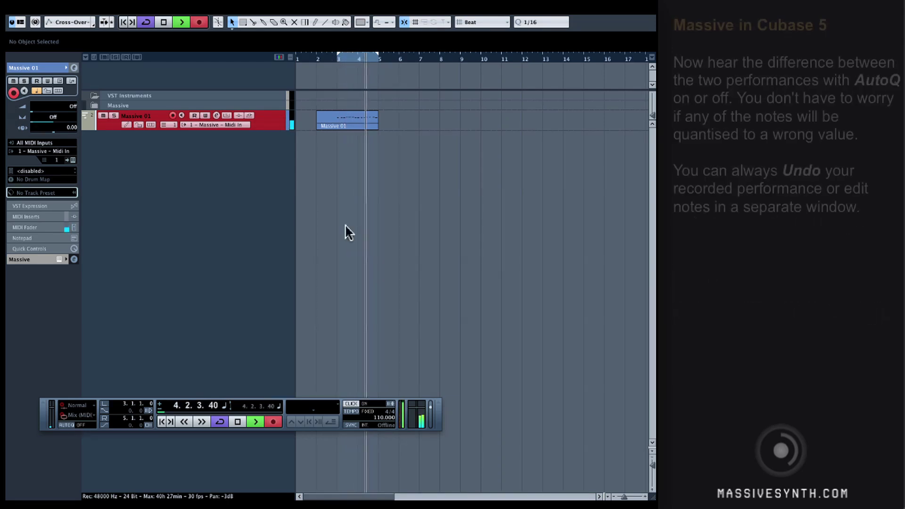
key(space)
click(365, 118)
key(ctrl+z)
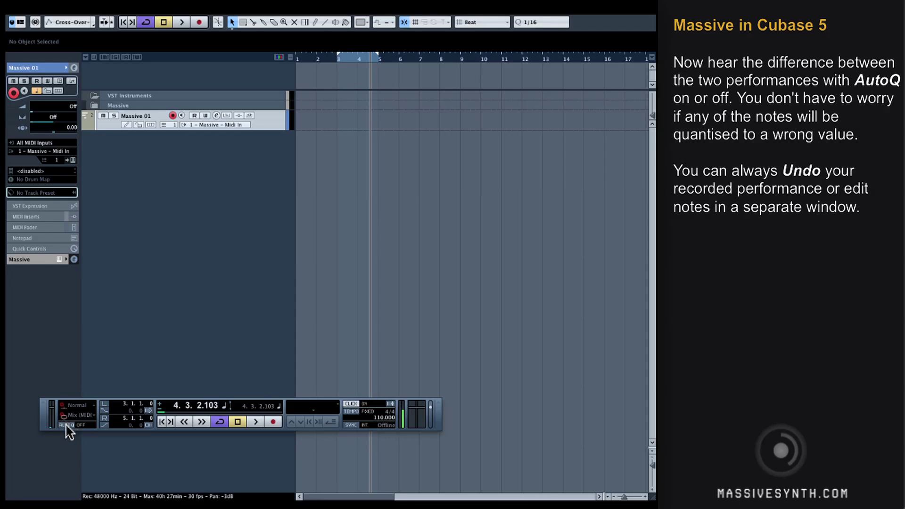
Record a MIDI take on Massive 01 with AutoQ on, and trim the recorded part's start to 3.1.1.0
click(324, 58)
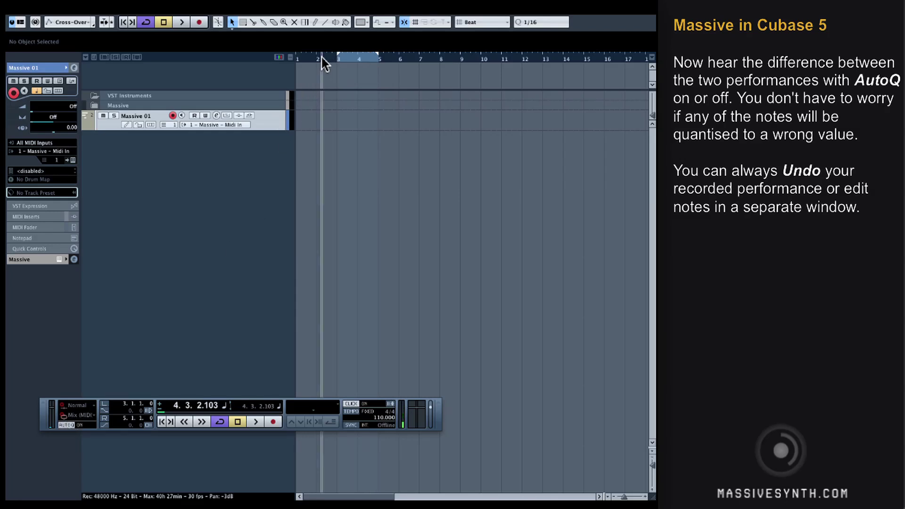
key(KP_Multiply)
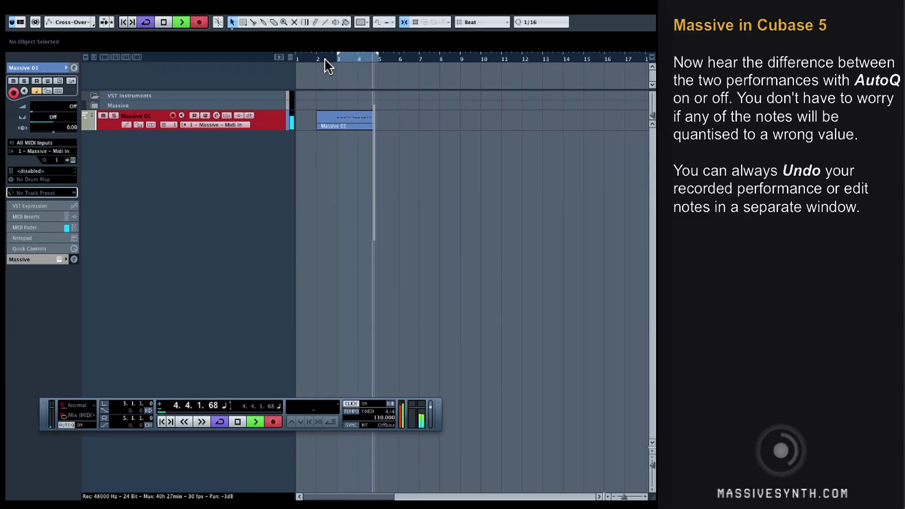
key(space)
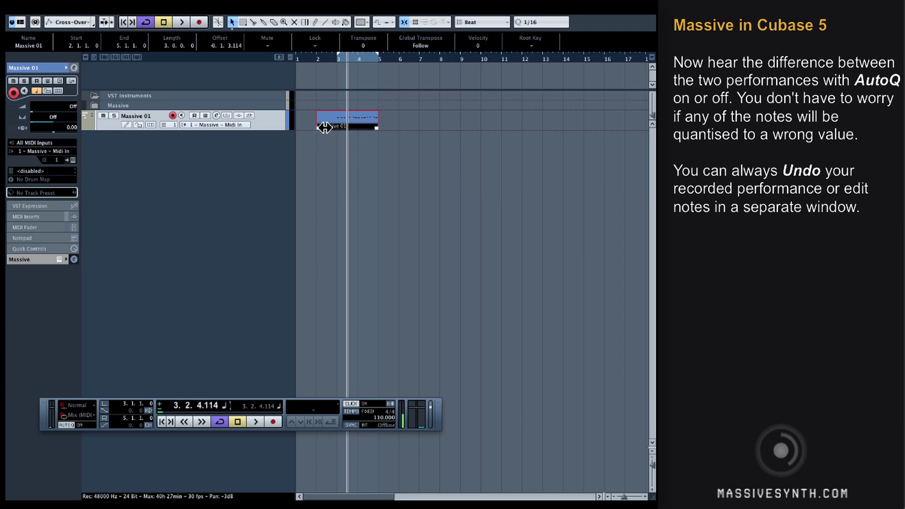
drag(325, 128, 338, 128)
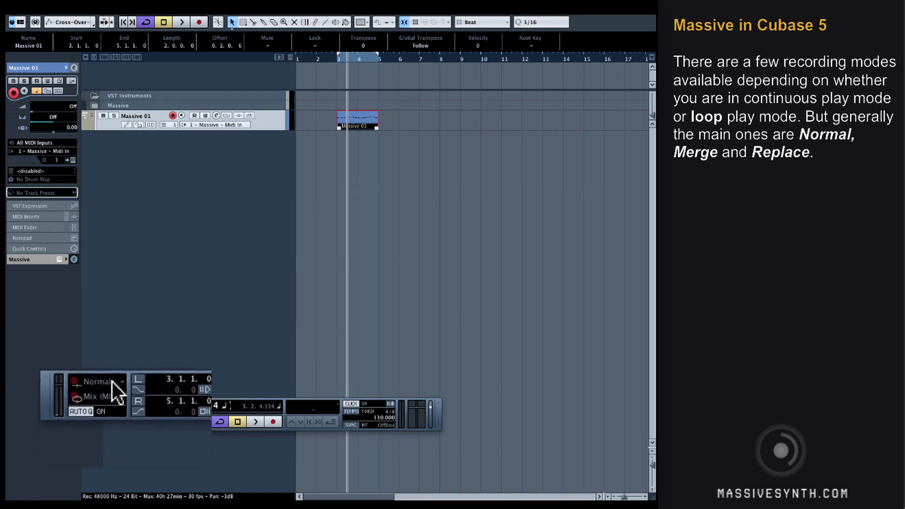
Examine the linear and cycle record mode options, keeping Normal and Mix (MIDI)
click(87, 407)
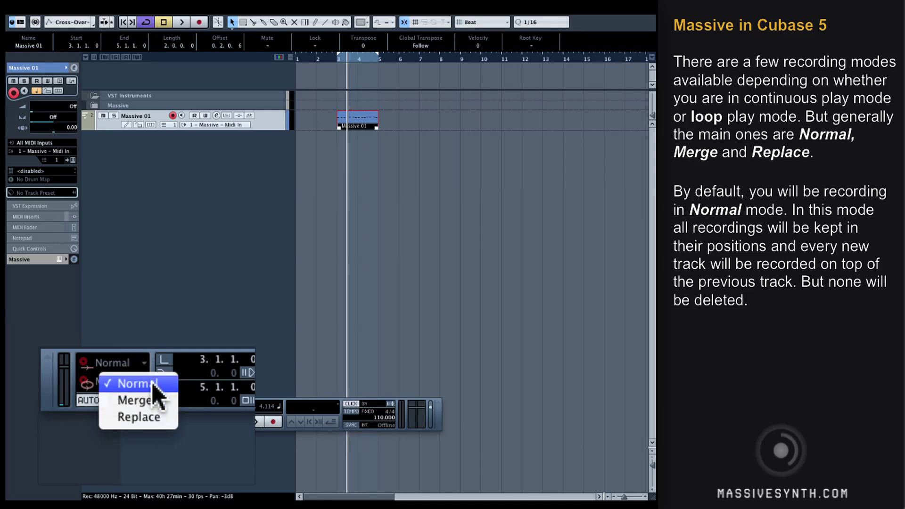
click(168, 327)
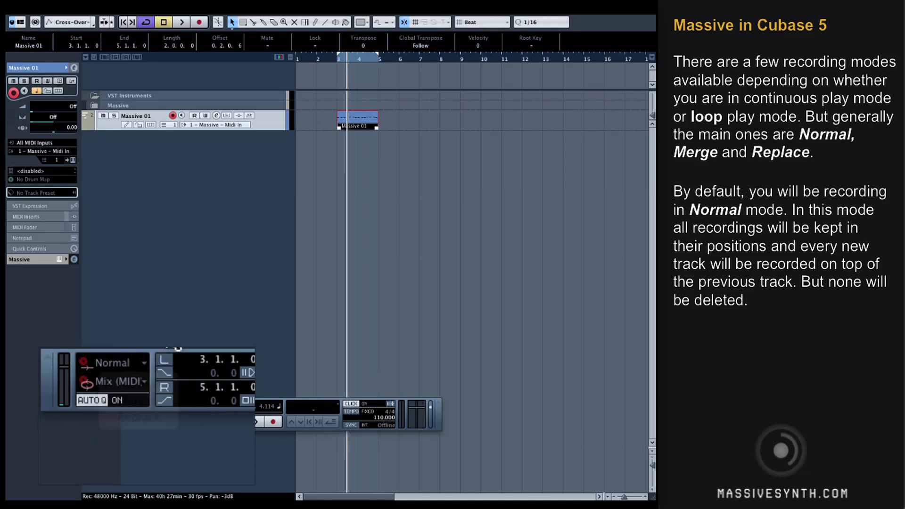
click(133, 377)
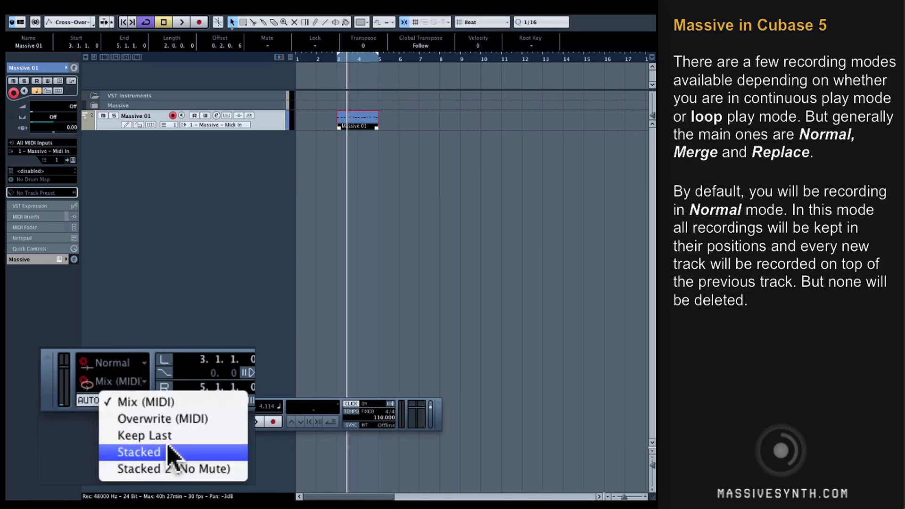
key(Escape)
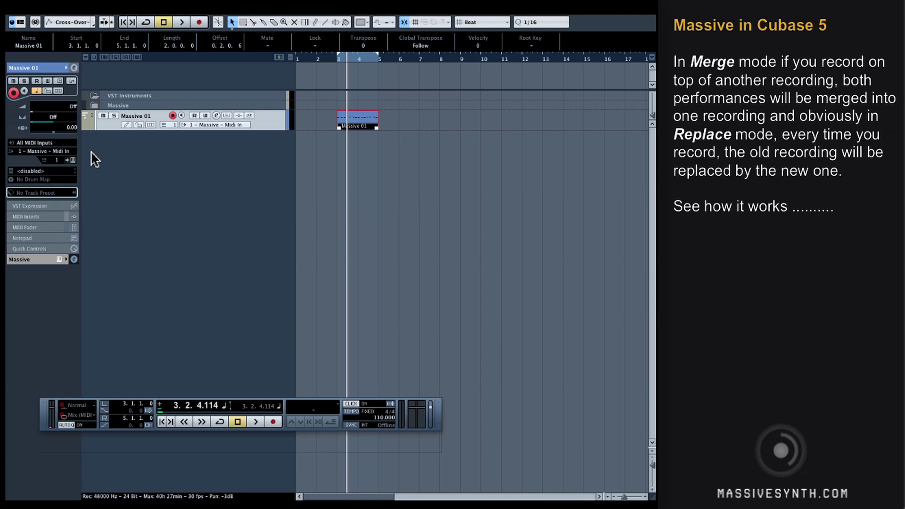
Open the Massive instrument of the Massive 01 track and load the 3 SILVER LINES preset
click(73, 161)
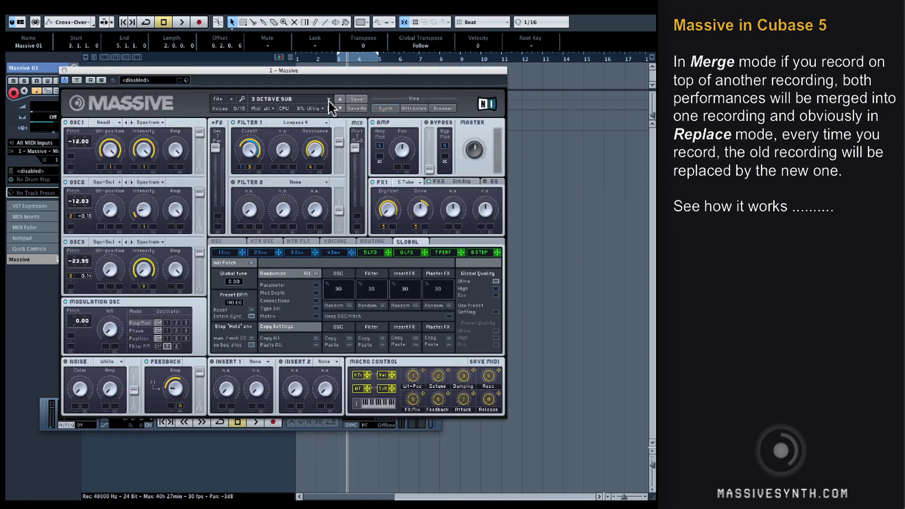
click(339, 108)
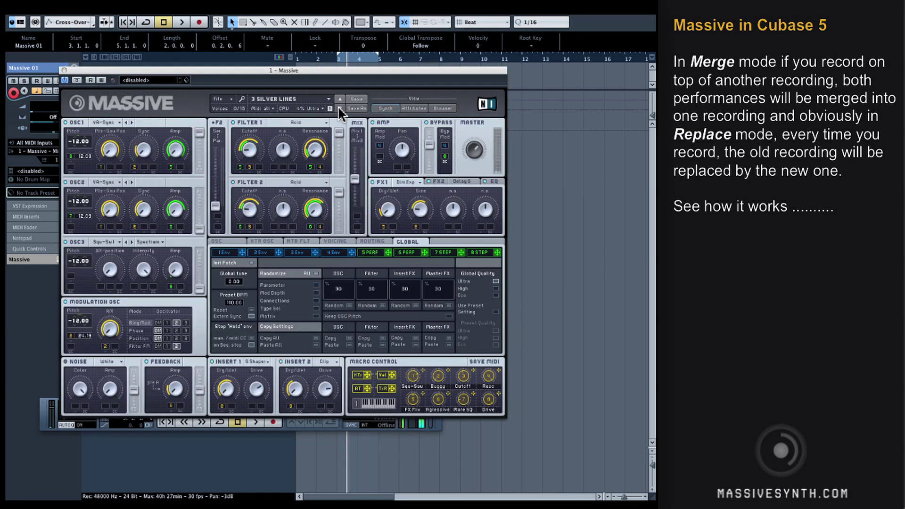
Load the next Massive preset, 6VER LEAD, and audition it by playing back the recorded part from bar 3
click(339, 108)
click(339, 109)
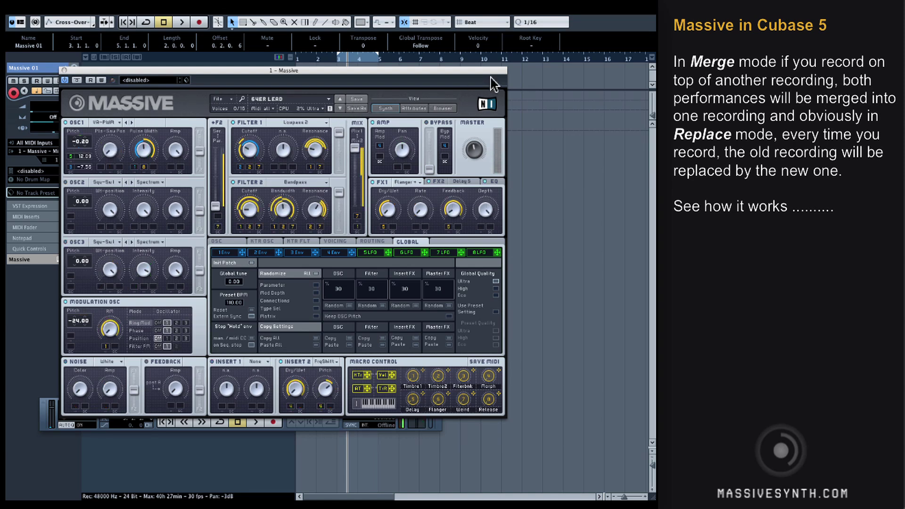
click(565, 207)
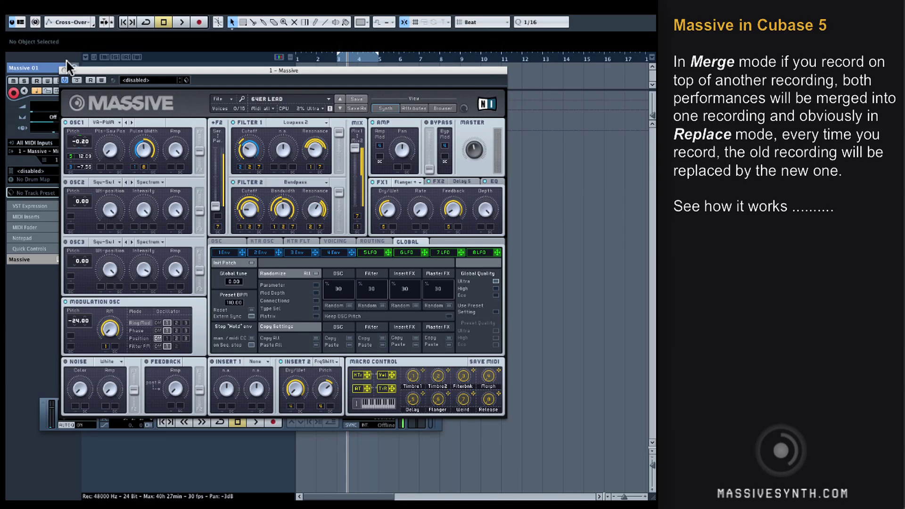
click(64, 70)
double_click(338, 58)
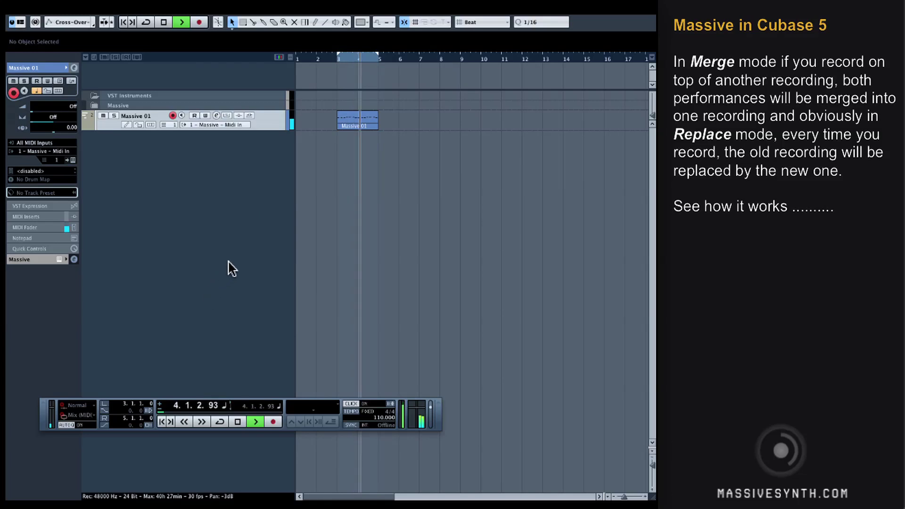
key(space)
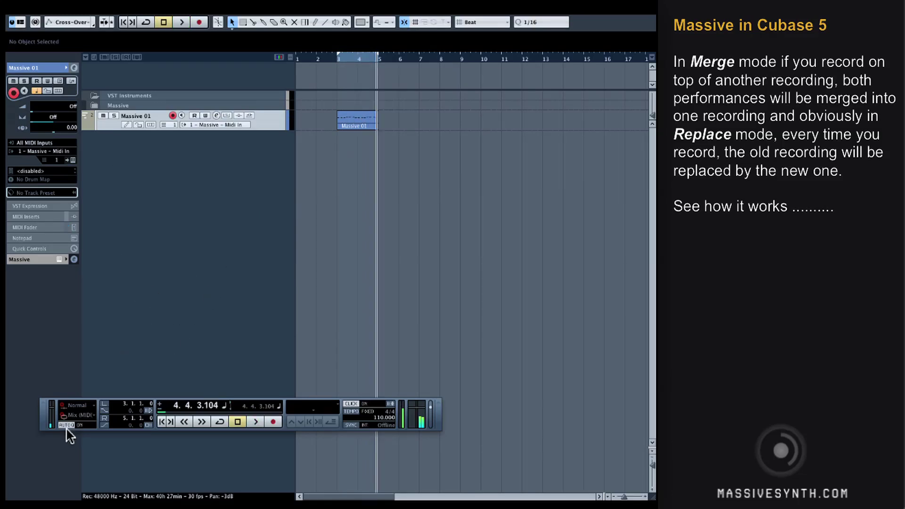
Set the linear record mode to Replace and record a new MIDI take over the Massive 01 part from 2.1.1.0
click(92, 406)
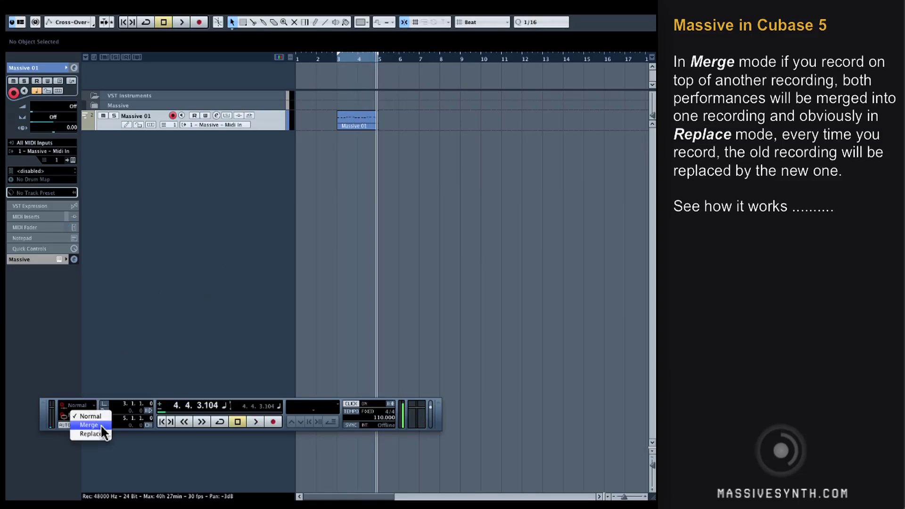
click(91, 433)
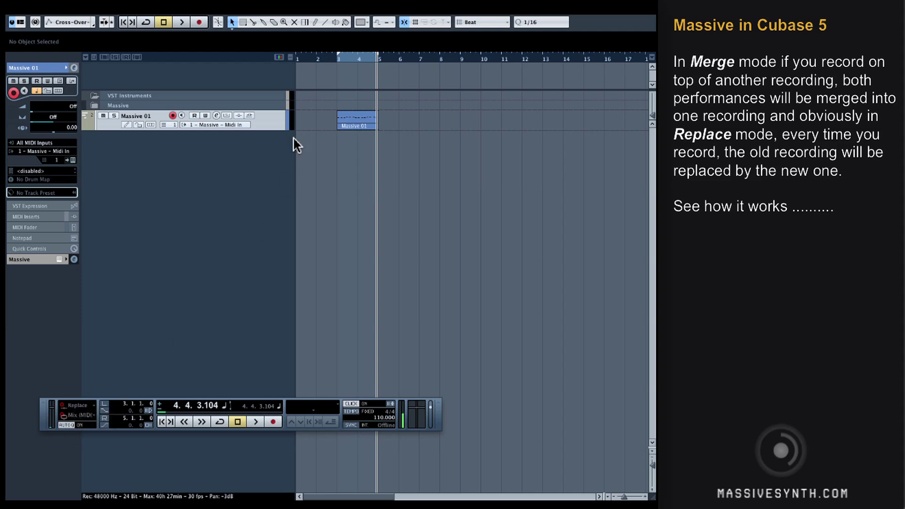
click(316, 57)
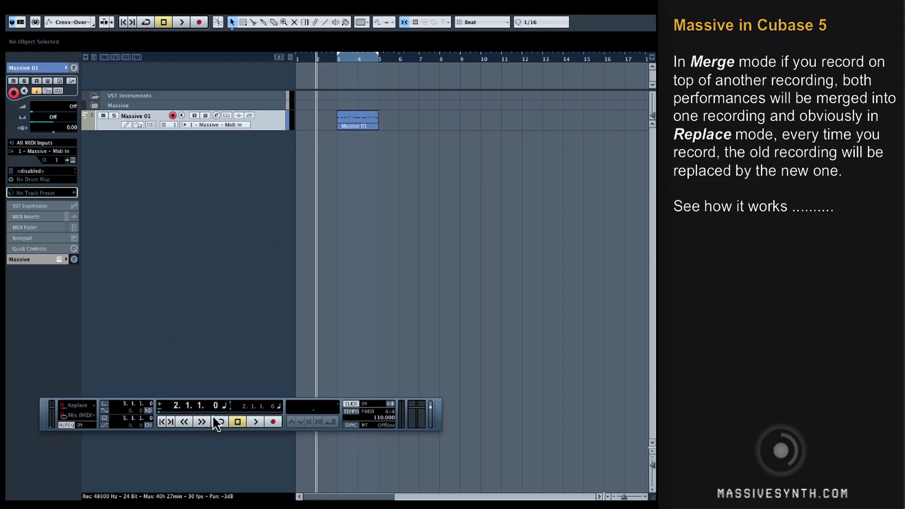
key(KP_Multiply)
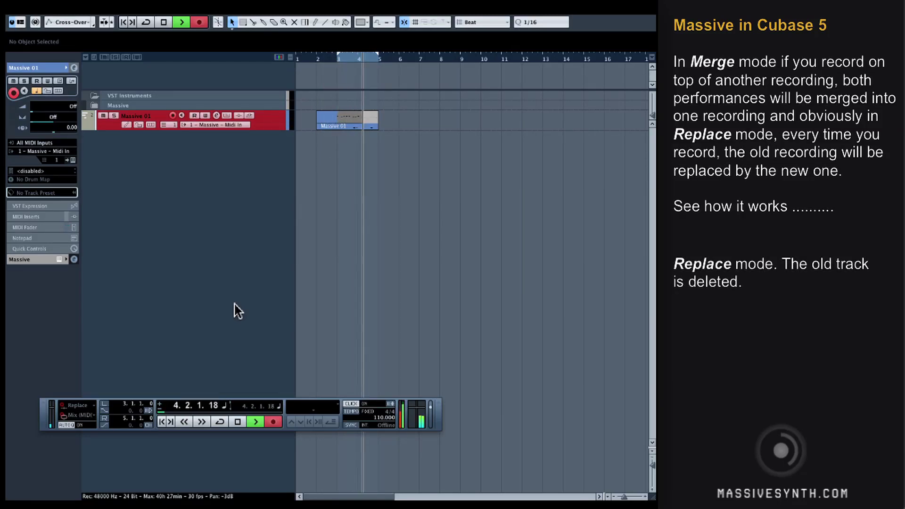
key(space)
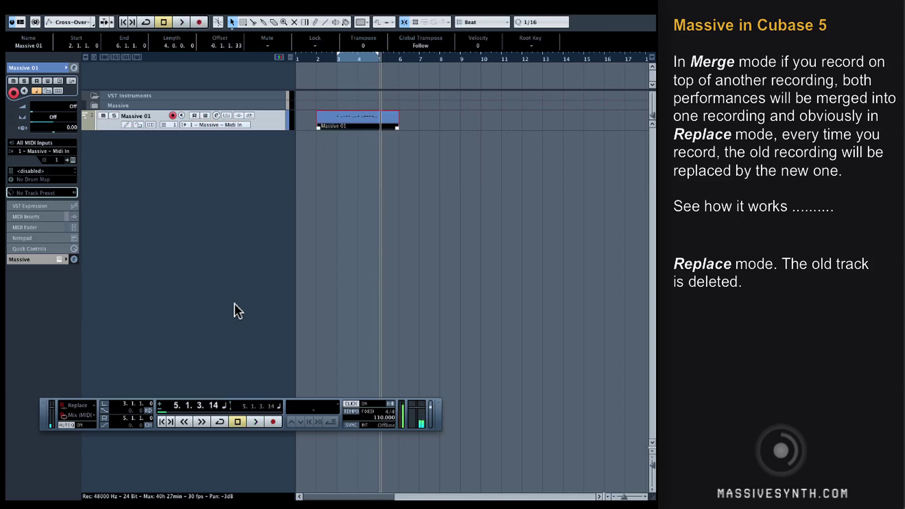
Play back the take recorded in Replace mode, starting shortly before bar 3
mouse_move(344, 120)
mouse_down()
mouse_move(380, 118)
mouse_move(342, 115)
mouse_up()
click(332, 60)
key(space)
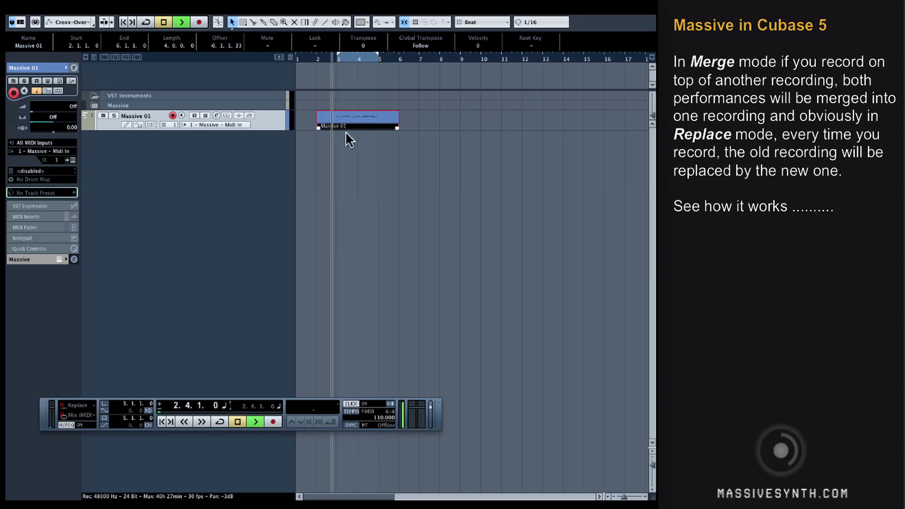
key(space)
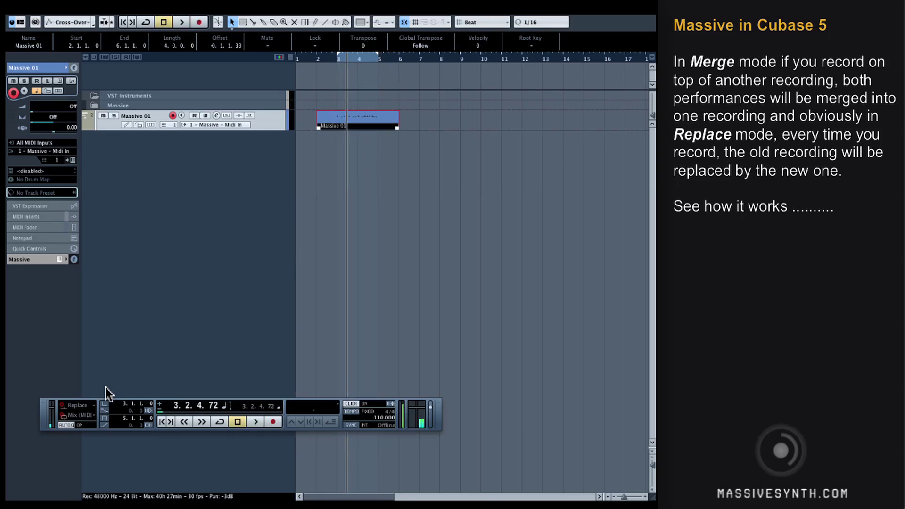
Switch the linear record mode to Merge and record another MIDI take on Massive 01 from 2.1.1.0
click(94, 409)
click(94, 426)
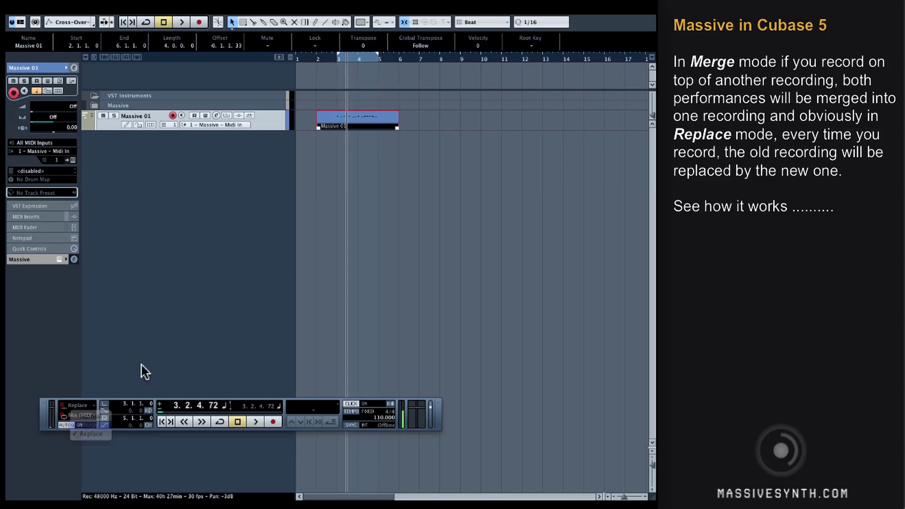
click(319, 59)
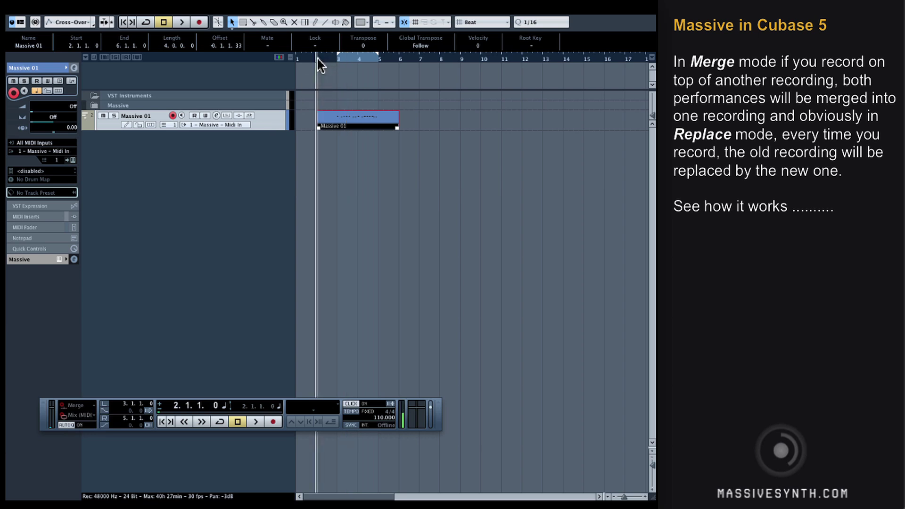
key(KP_Multiply)
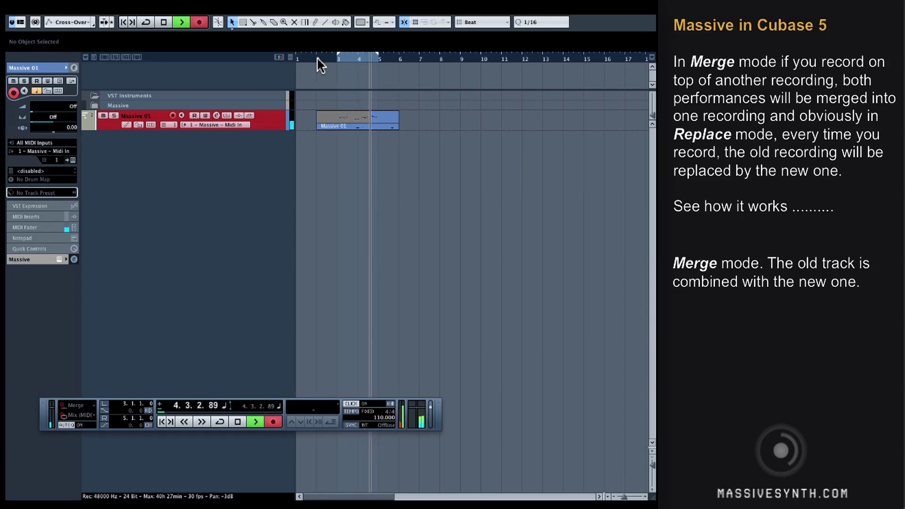
key(space)
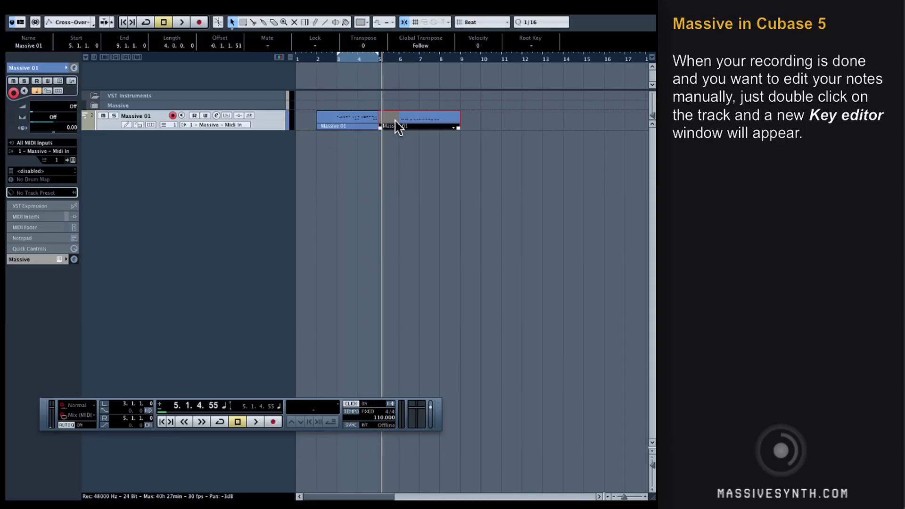
Undo the extra recording that starts at bar 5 and open the remaining Massive 01 part in the Key Editor
key(ctrl+z)
double_click(372, 124)
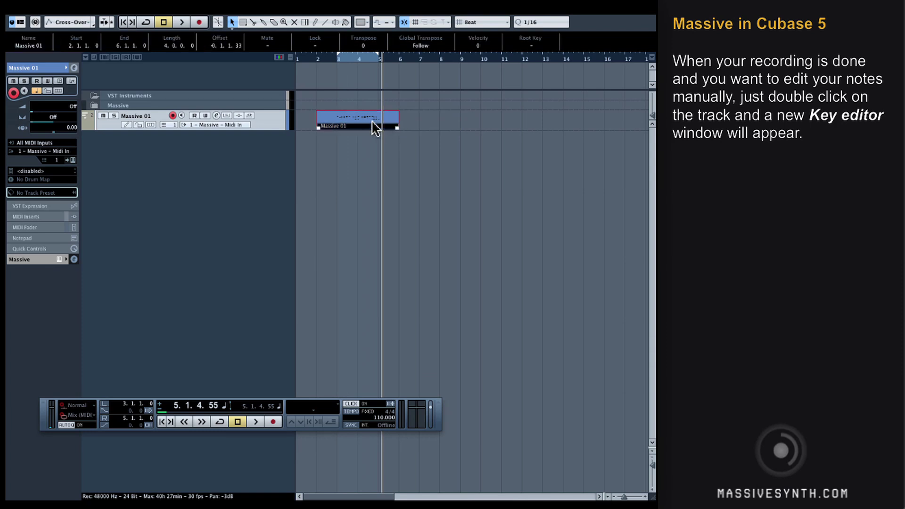
drag(325, 27, 341, 57)
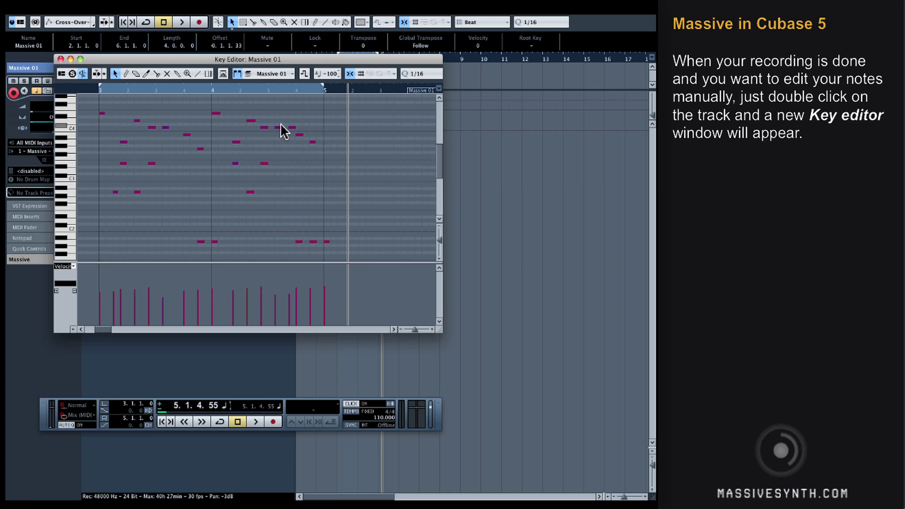
Play the part through in the Key Editor, slightly enlarge the controller lane and reposition the editor window
click(92, 95)
key(space)
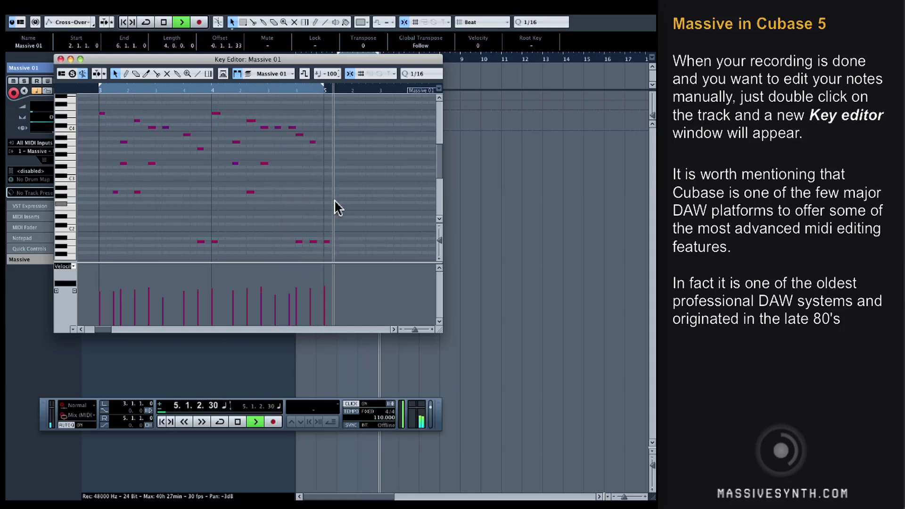
key(space)
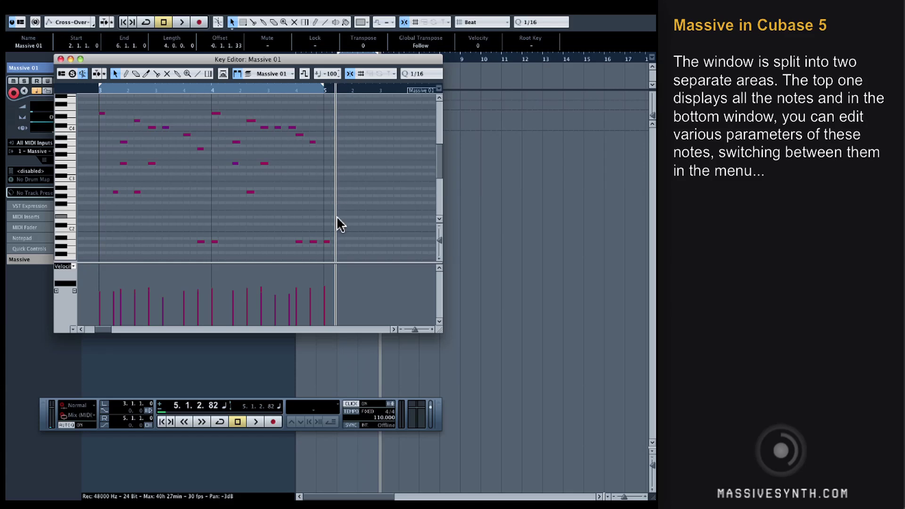
drag(315, 260, 313, 254)
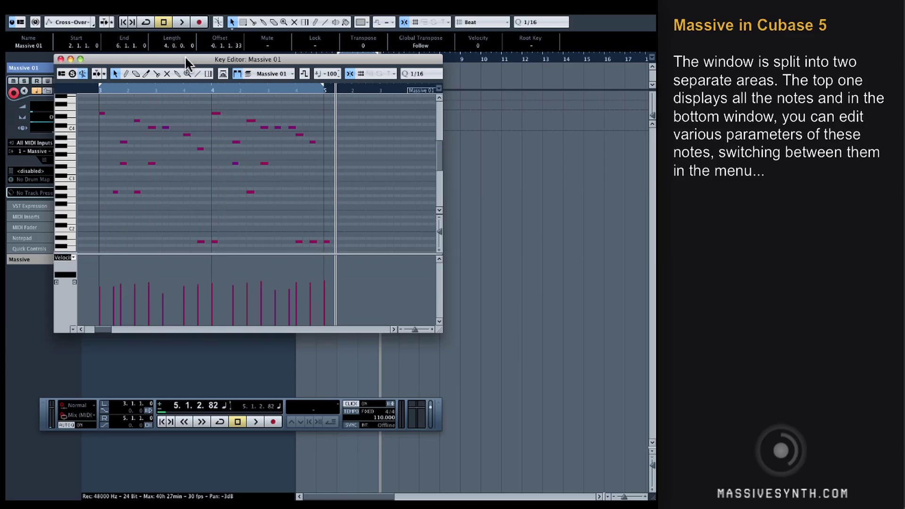
drag(202, 61, 279, 80)
Record a pitch bend performance over the Massive 01 notes from 2.4.4.0, stopping after bar 5 begins
click(168, 111)
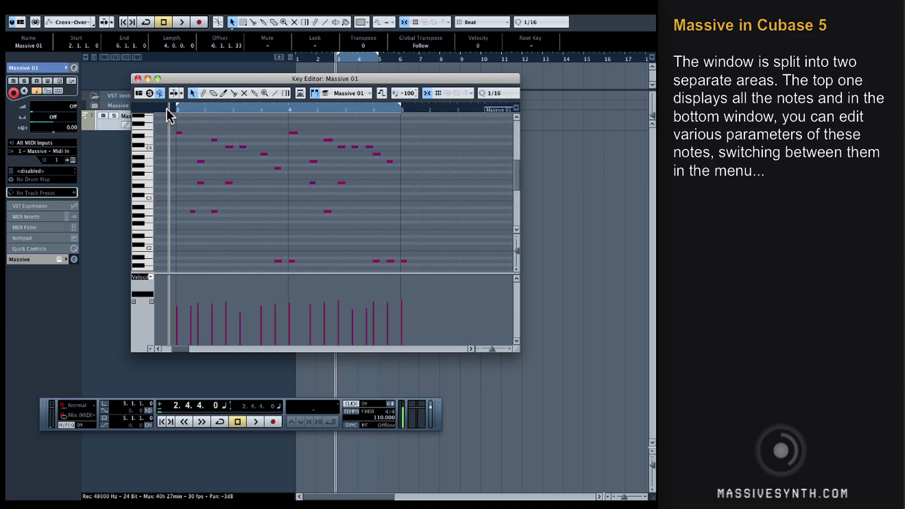
key(KP_Multiply)
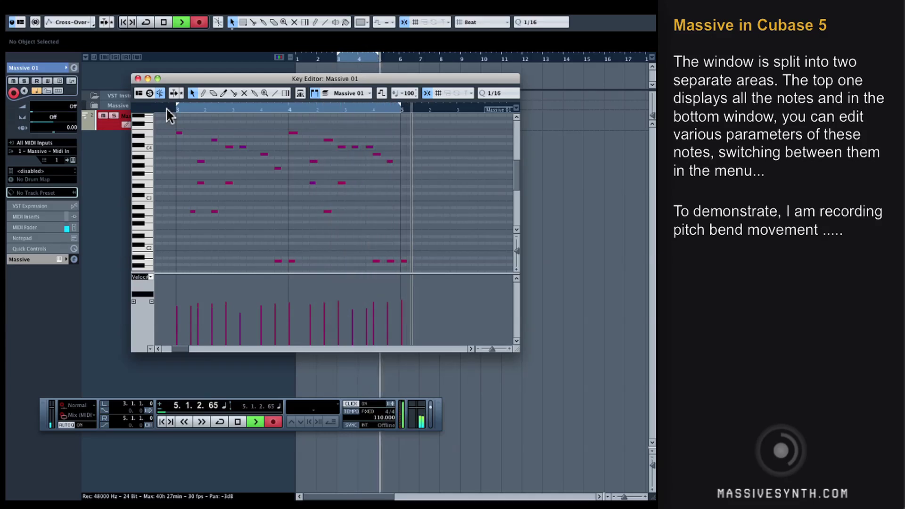
key(space)
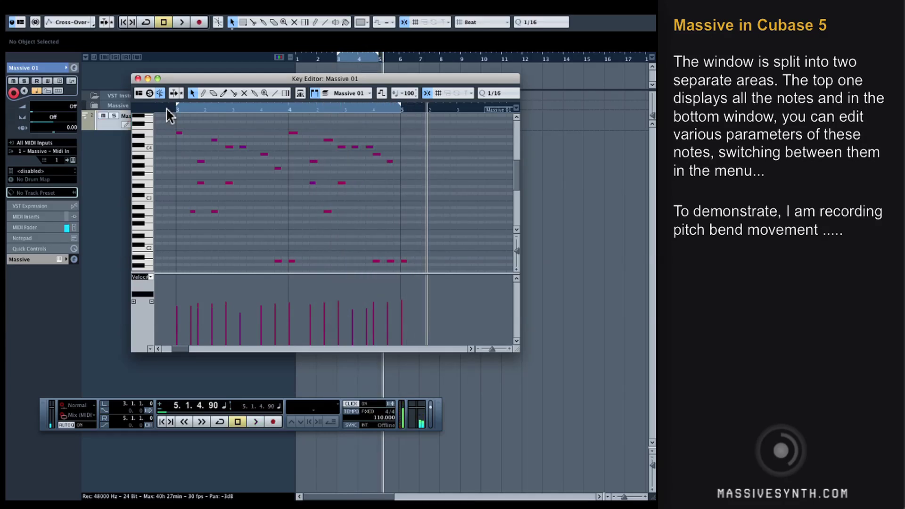
Turn on cycle playback and play the part with its recorded pitch bend from just before bar 3
click(219, 422)
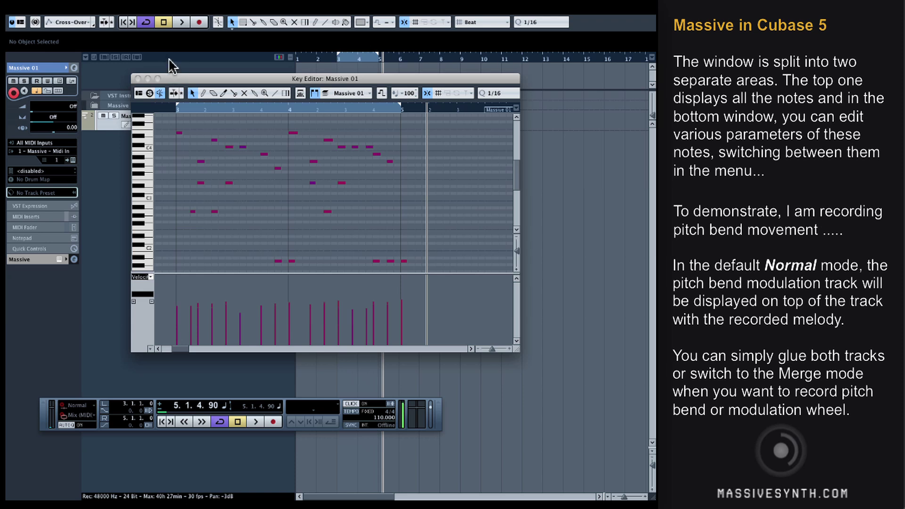
click(170, 106)
key(space)
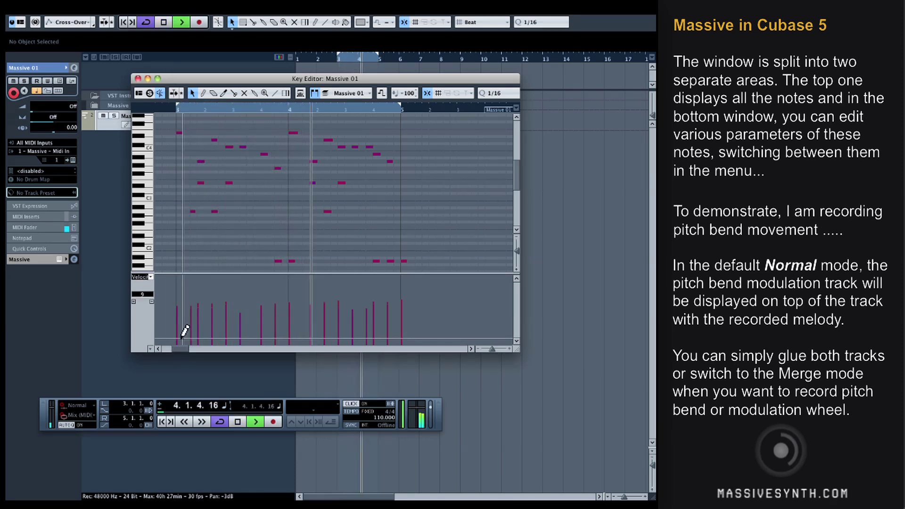
key(space)
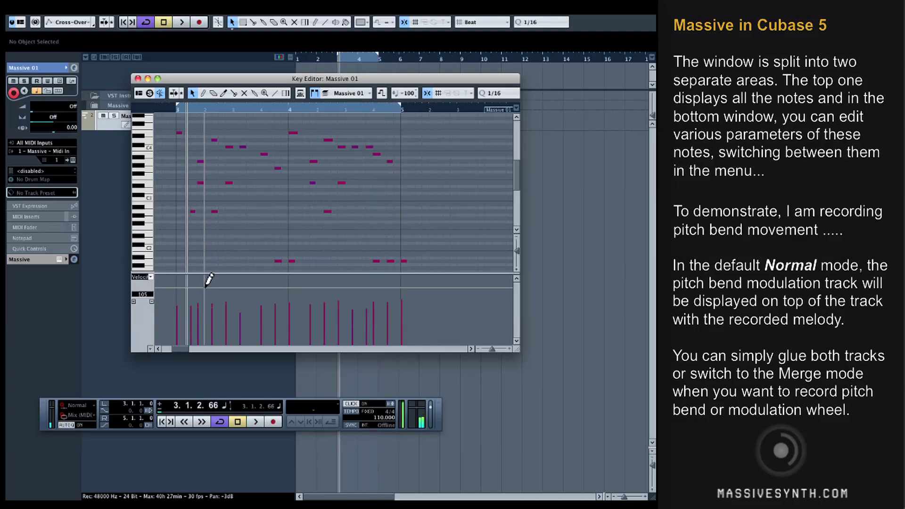
Show Pitchbend data in the controller lane and redraw the first downward bend freehand with the Draw tool
click(149, 275)
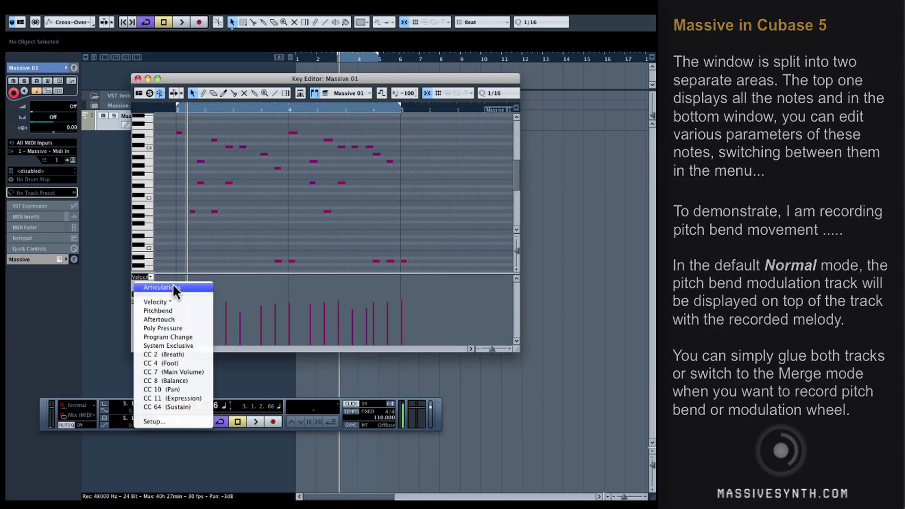
click(178, 310)
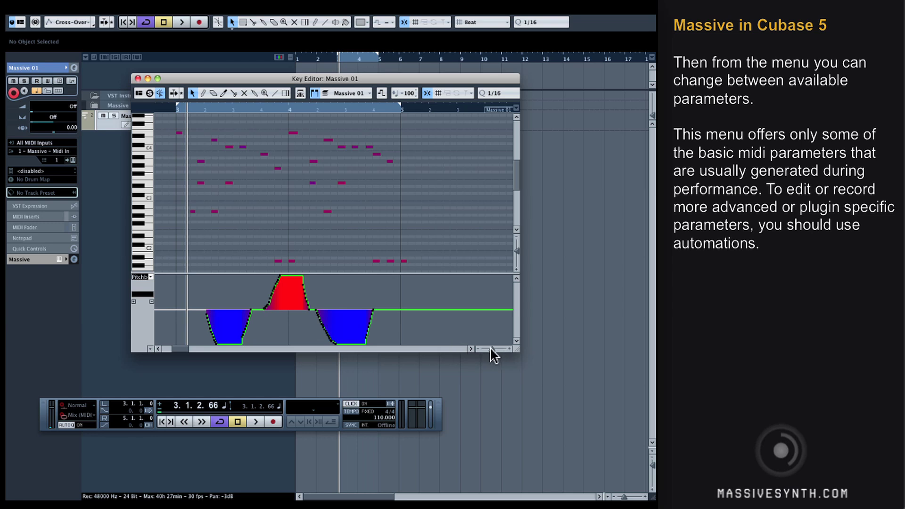
drag(491, 349, 495, 349)
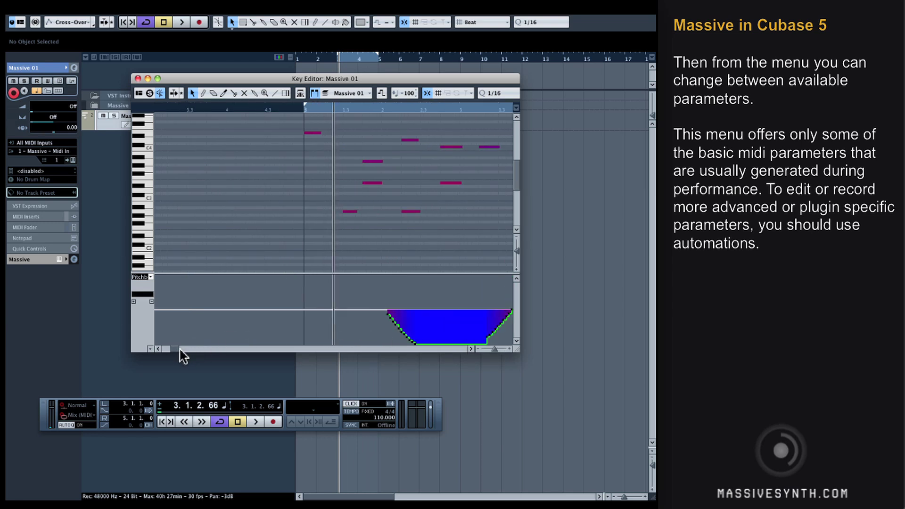
mouse_move(180, 349)
mouse_down()
mouse_move(198, 349)
mouse_move(174, 349)
mouse_up()
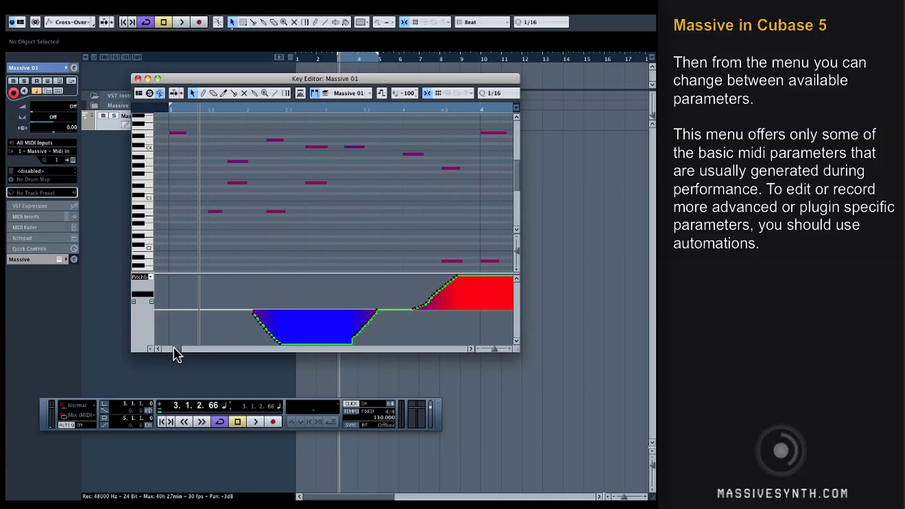
click(203, 93)
mouse_move(247, 324)
mouse_down()
mouse_move(281, 315)
mouse_move(313, 317)
mouse_move(325, 340)
mouse_move(346, 331)
mouse_up()
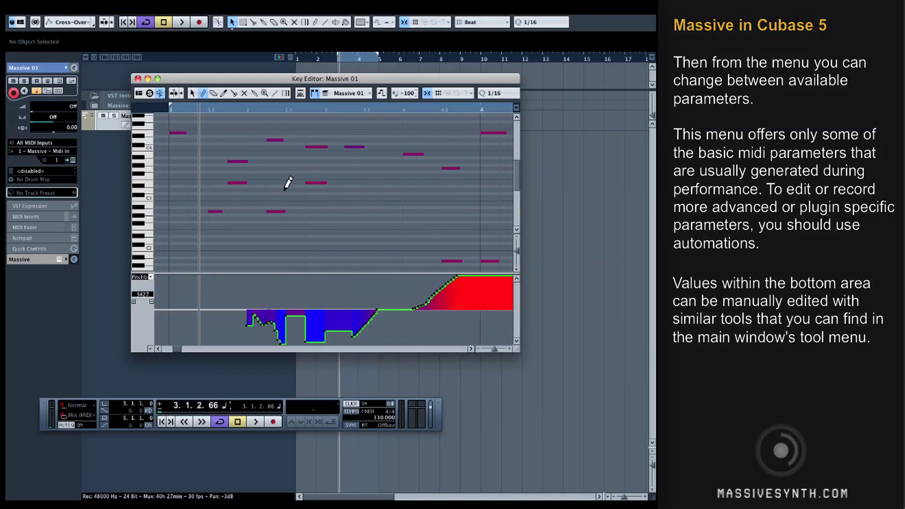
Erase the two notes on the last sixteenth of beat 1 in bar 3
click(214, 93)
click(237, 182)
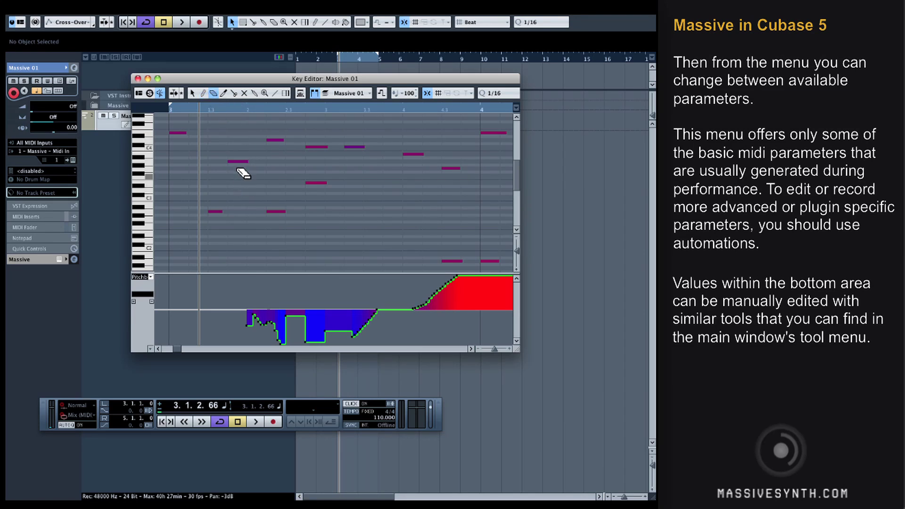
click(239, 162)
Draw two stacked sixteenth notes on the last sixteenth of beat 1 in bar 3 and close the Key Editor
click(203, 93)
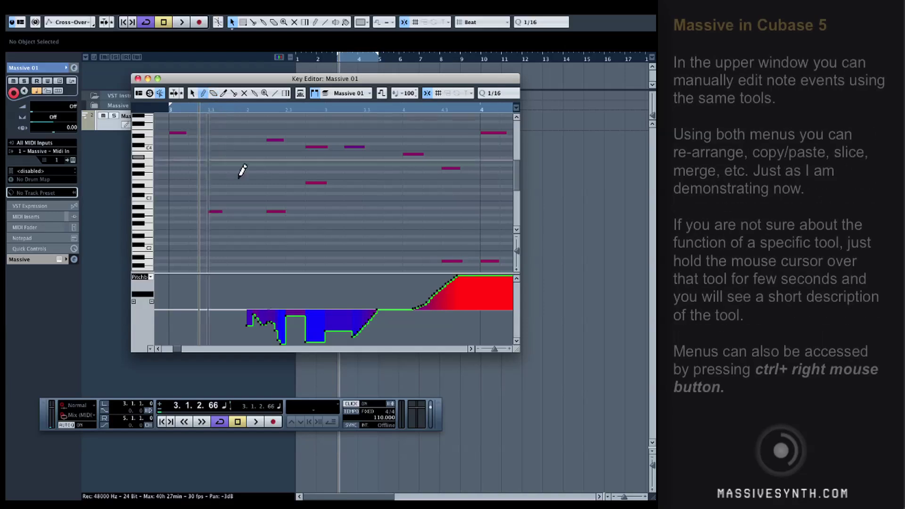
click(238, 176)
click(240, 161)
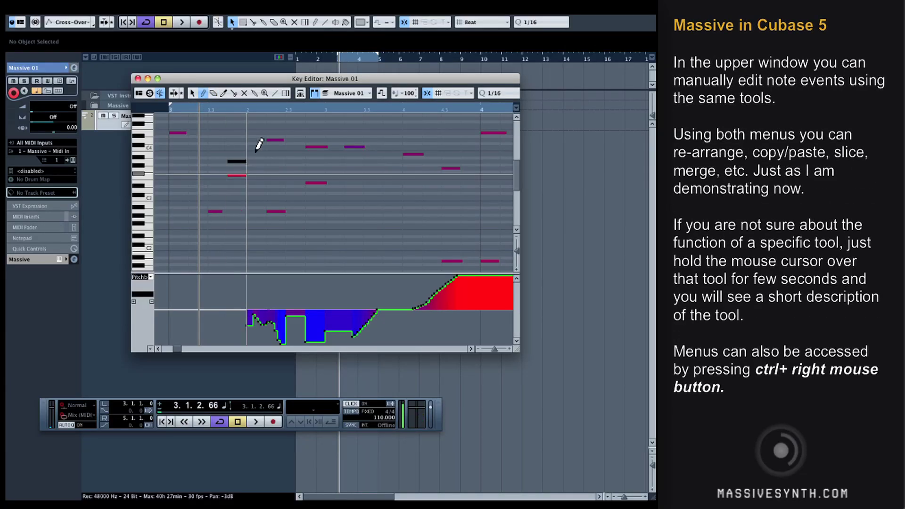
click(137, 78)
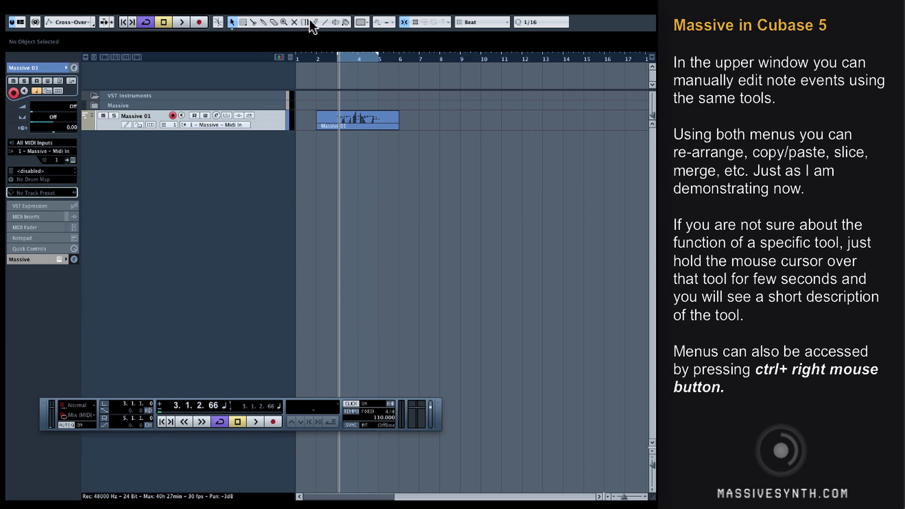
Split the Massive 01 part just after bar 5 and erase the leftover pieces beyond bar 5
click(255, 23)
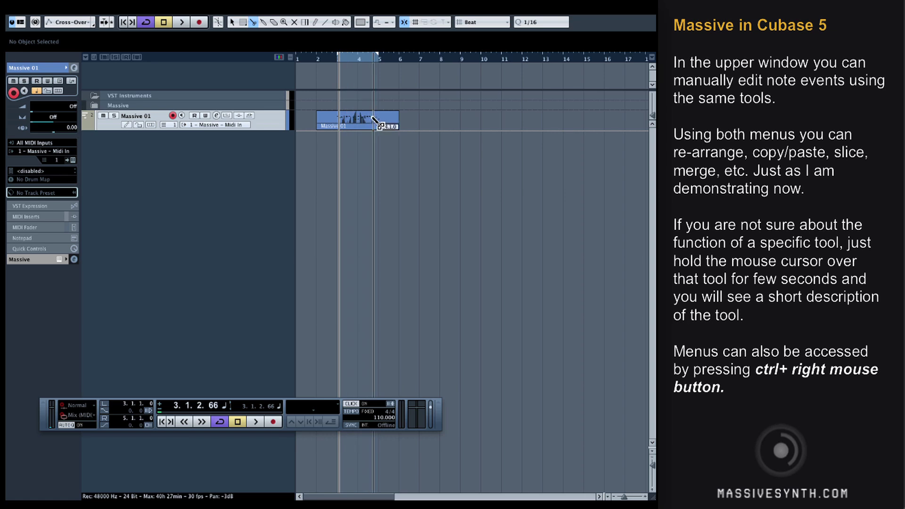
click(384, 119)
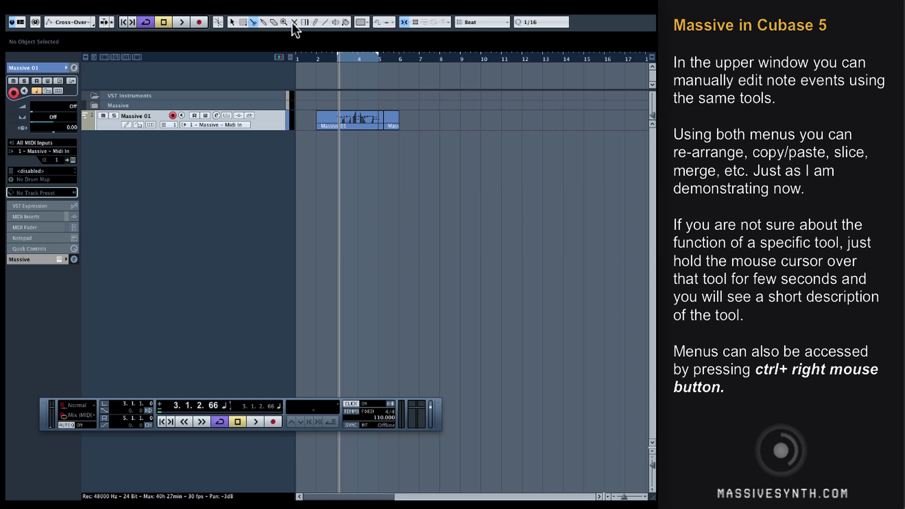
click(274, 22)
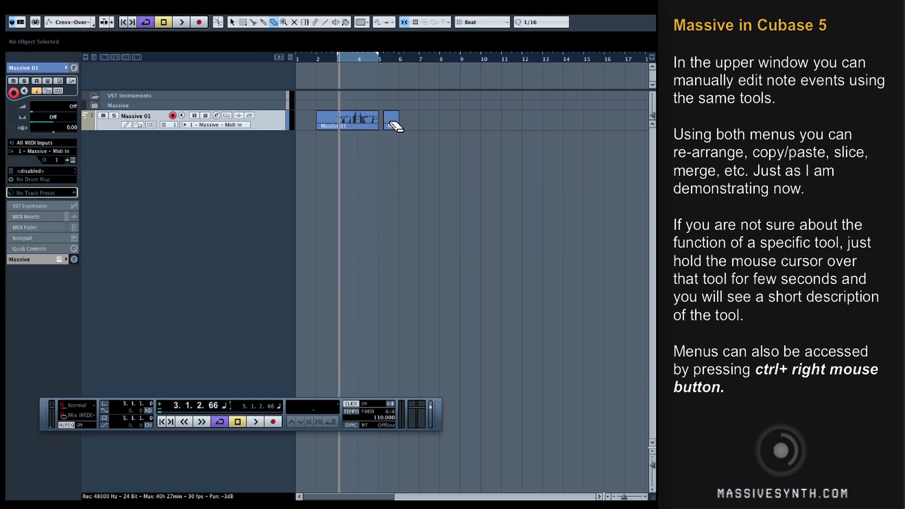
click(391, 123)
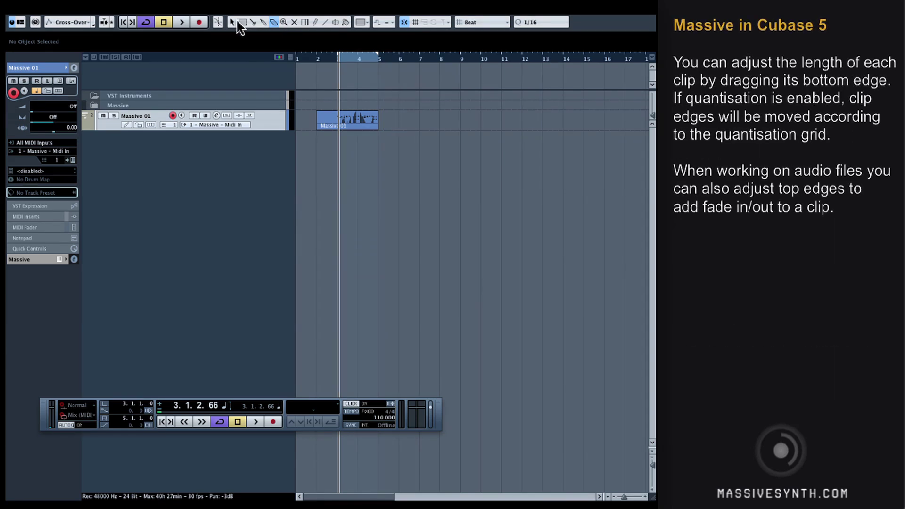
Trim the Massive 01 part's start to bar 3 and paste a copy of the part at bar 5
click(336, 122)
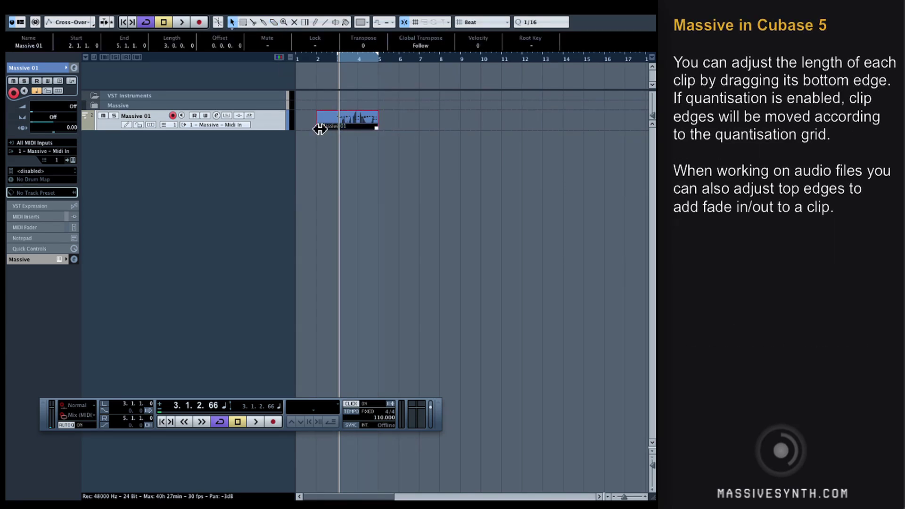
drag(321, 129, 336, 126)
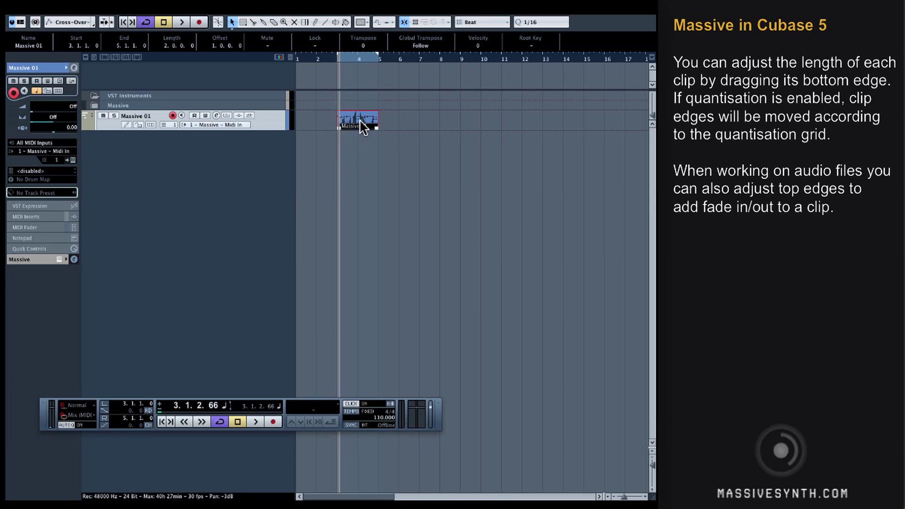
click(381, 57)
click(378, 57)
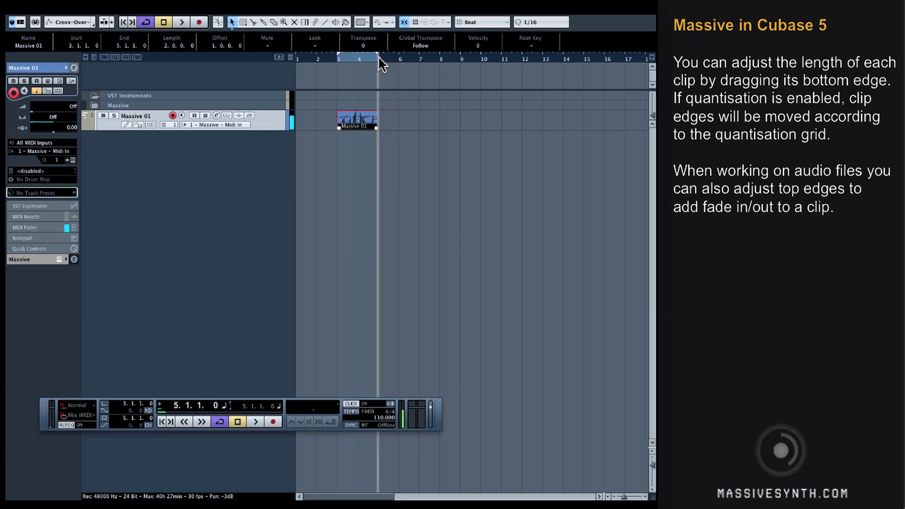
key(super+v)
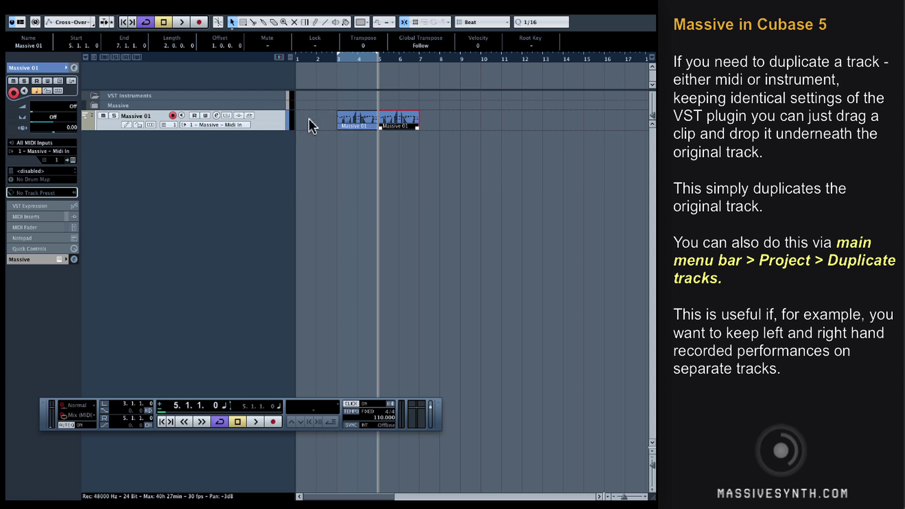
Move the copied part into the empty area beneath the Massive 01 track to make a second MIDI track with the same Massive routing
click(352, 117)
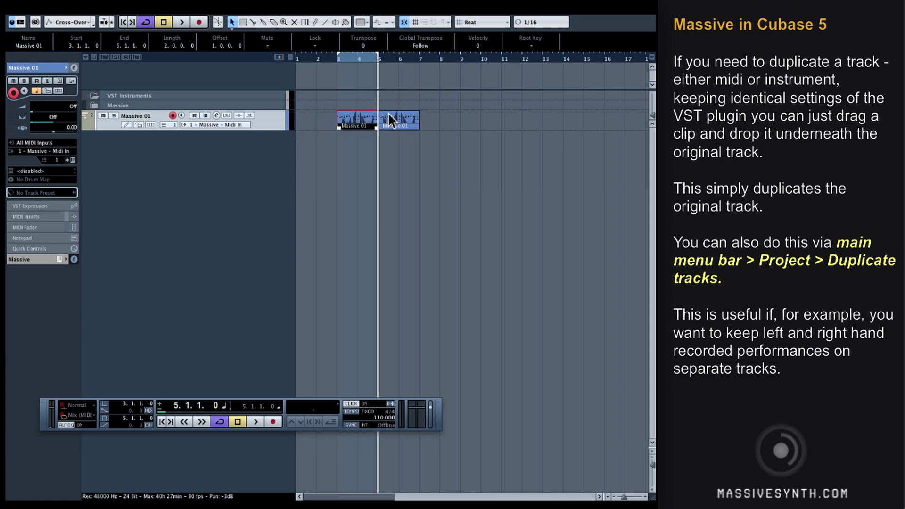
click(402, 123)
drag(398, 126, 357, 147)
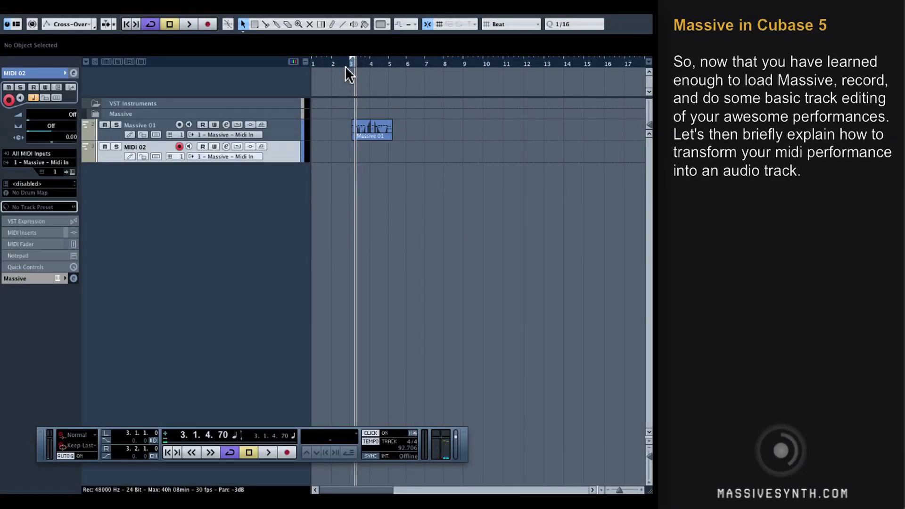
Align the Massive 01 part to bar 3 and play it briefly with the locators set from bar 3 to bar 5
click(375, 126)
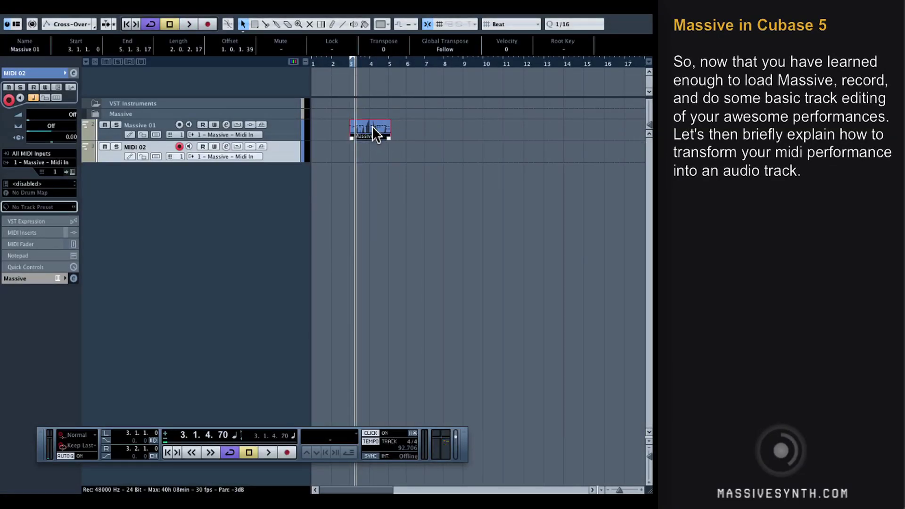
drag(355, 58, 389, 75)
key(space)
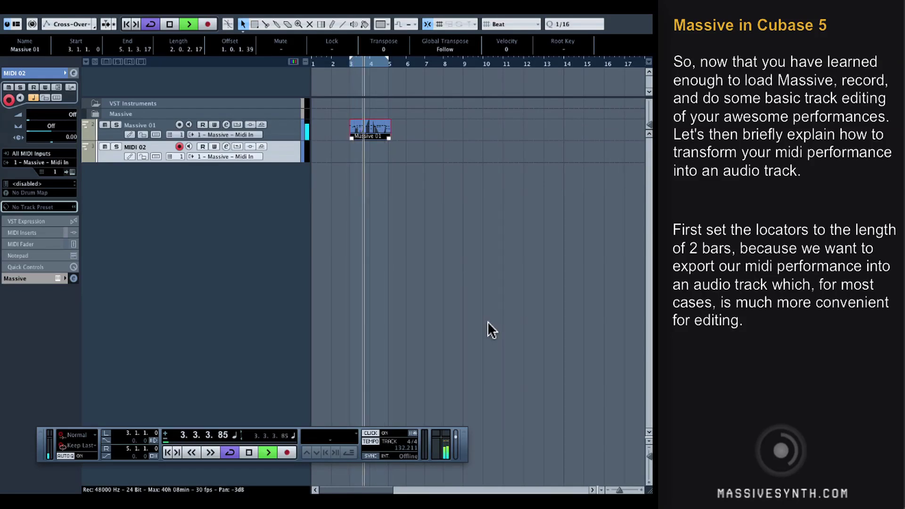
key(space)
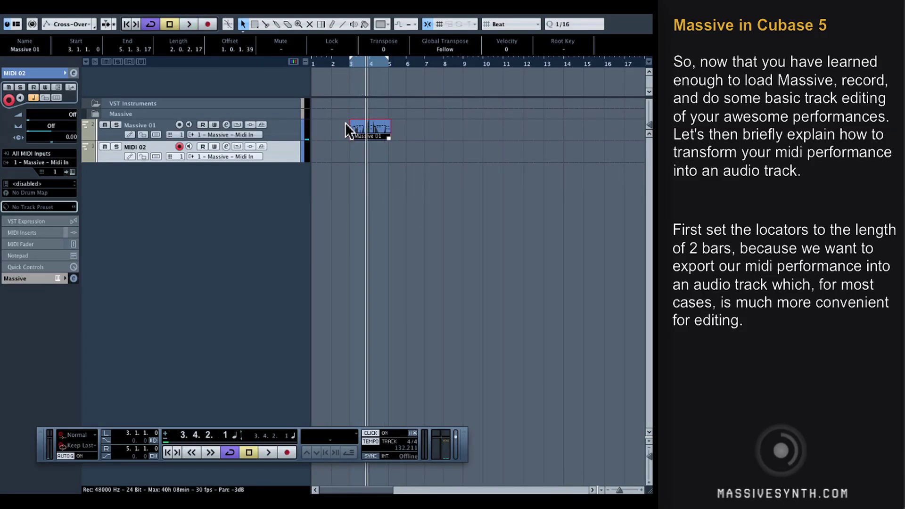
Open the Export Audio Mixdown settings for the range between the locators
click(68, 6)
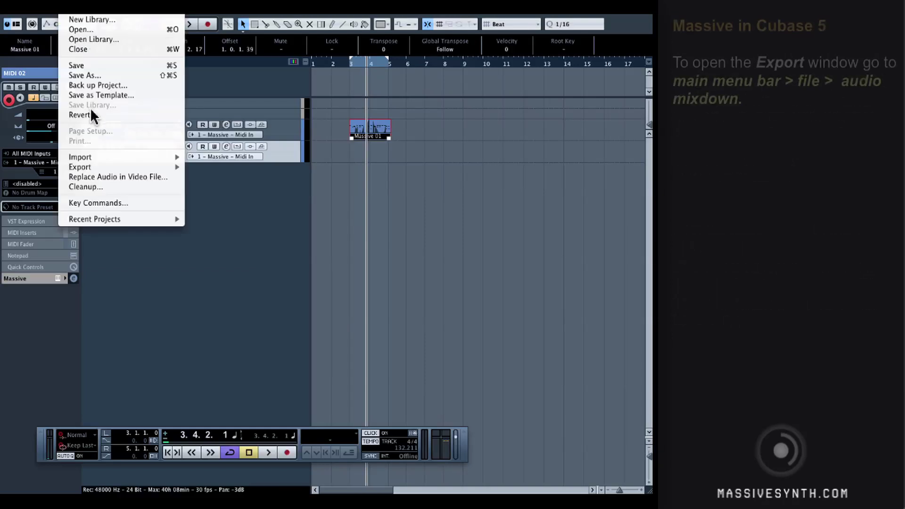
mouse_move(108, 167)
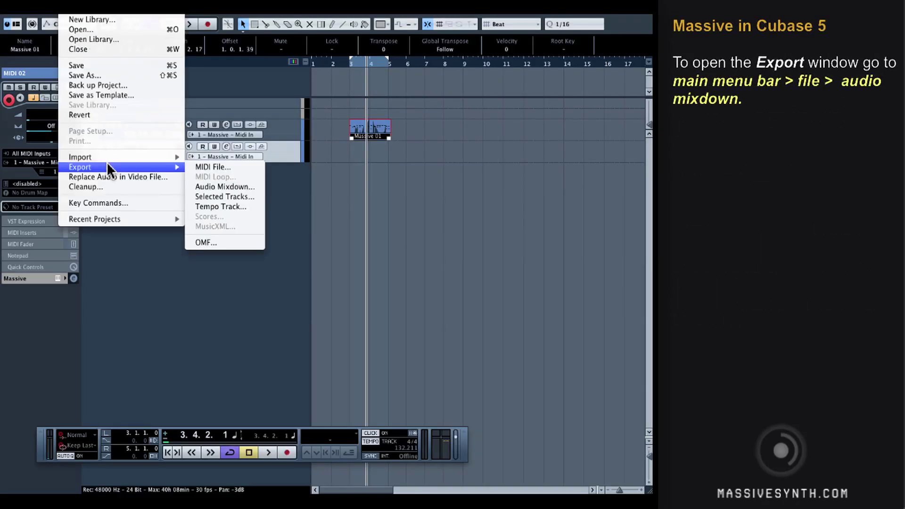
click(225, 187)
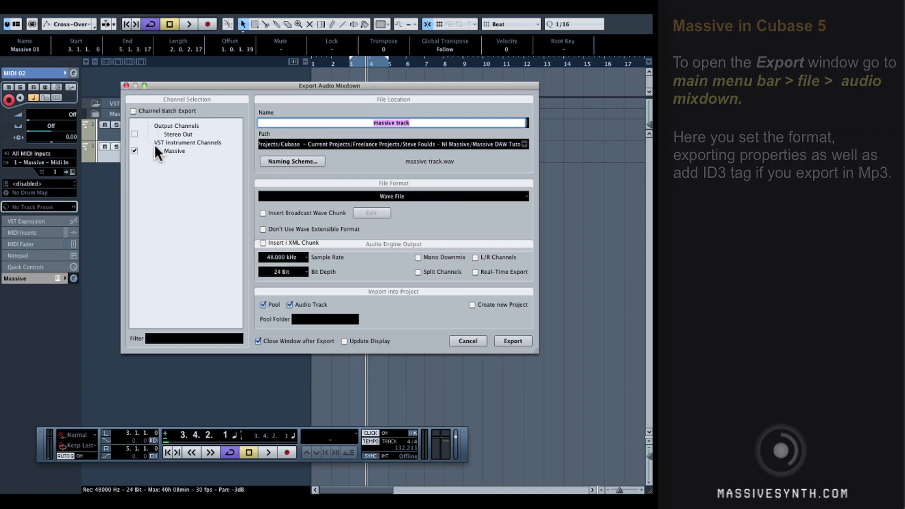
Try Stereo Out and Channel Batch Export with the instrument and output channel groups, and return to exporting only the Massive channel
click(132, 133)
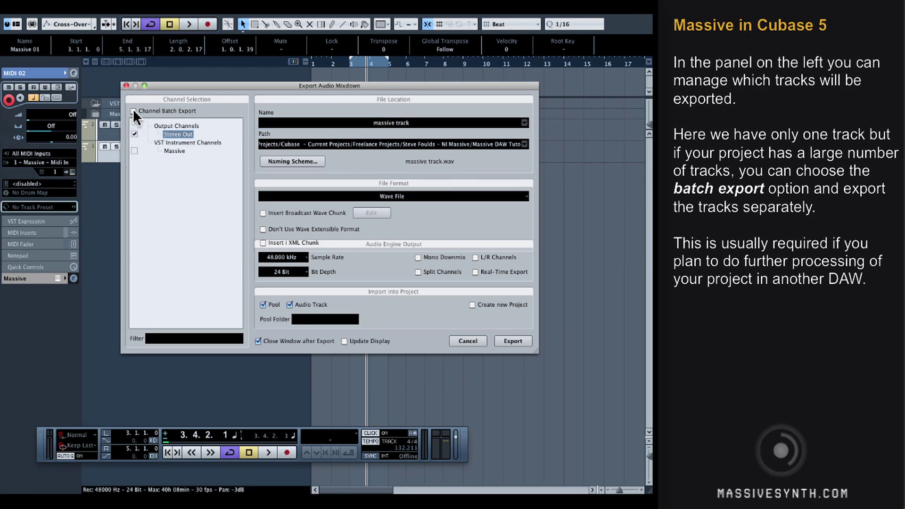
click(133, 111)
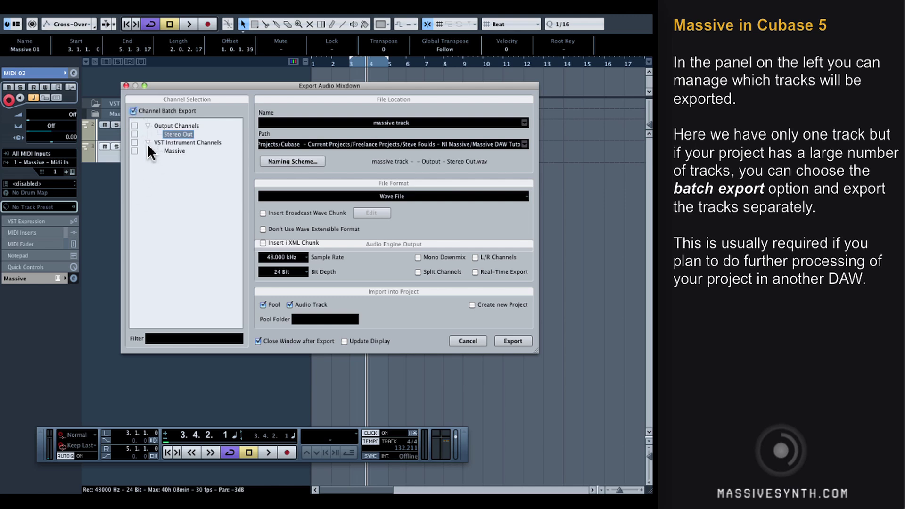
click(135, 143)
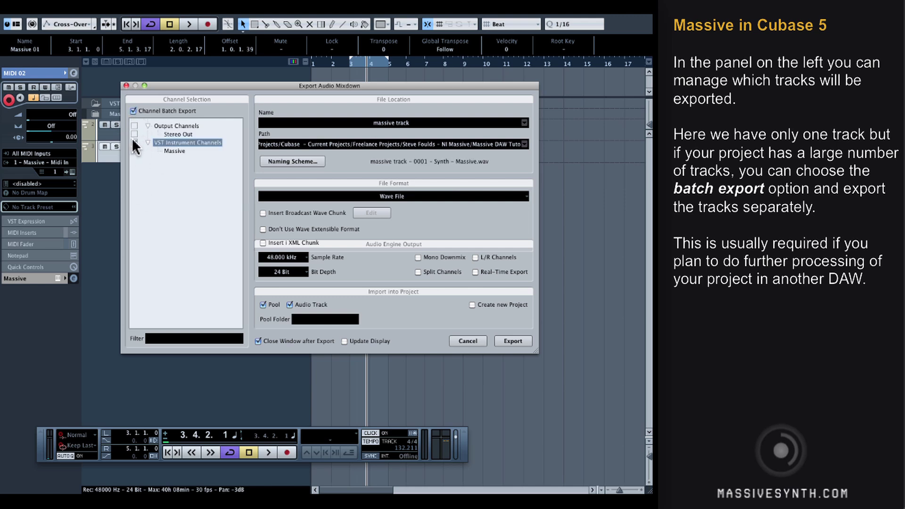
click(135, 142)
click(134, 124)
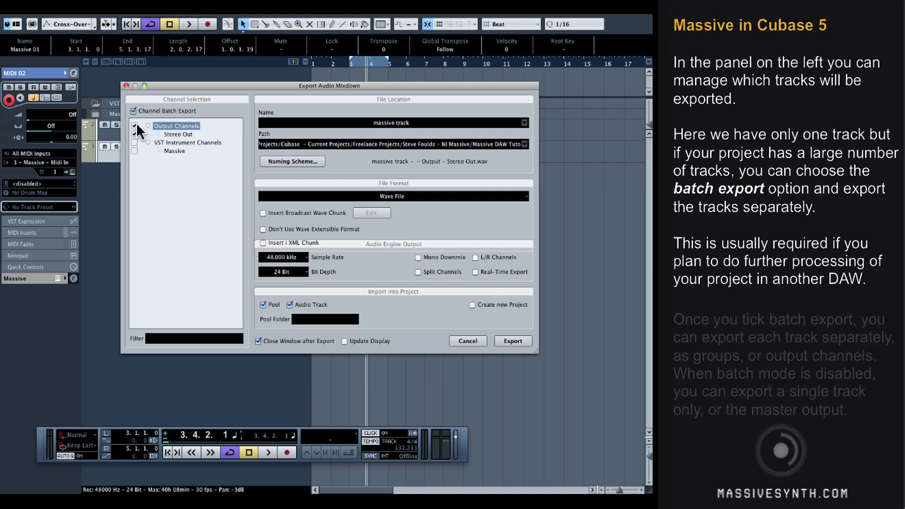
click(135, 126)
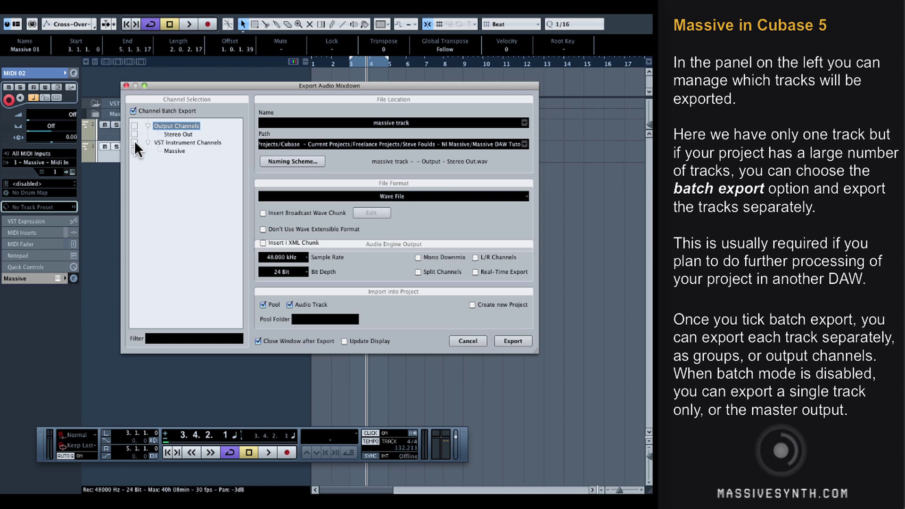
click(132, 110)
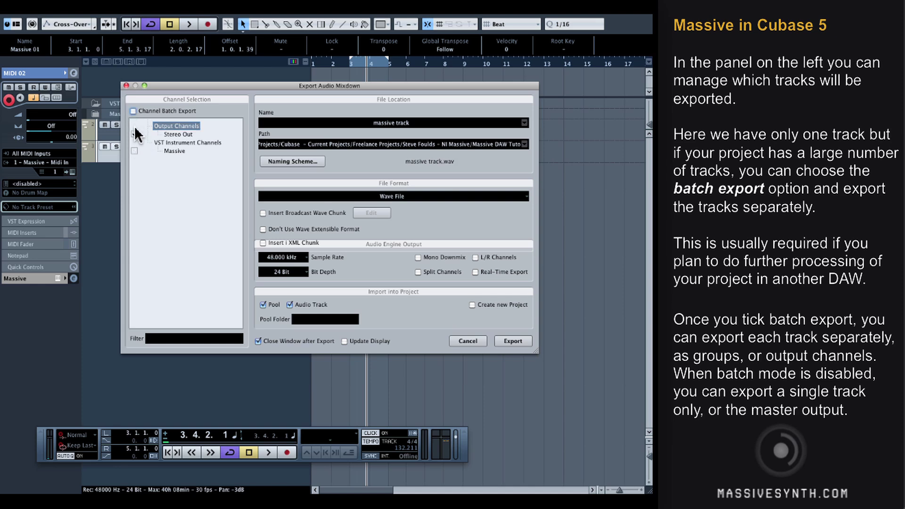
click(135, 144)
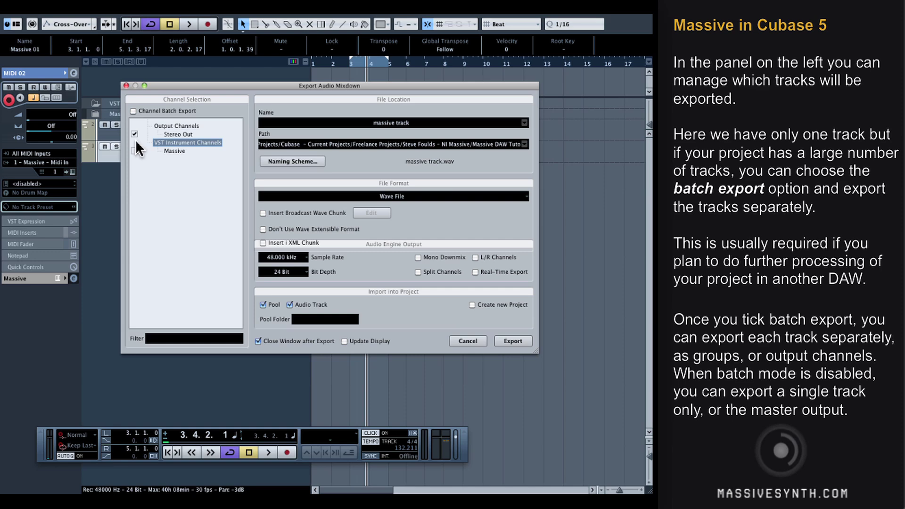
click(134, 149)
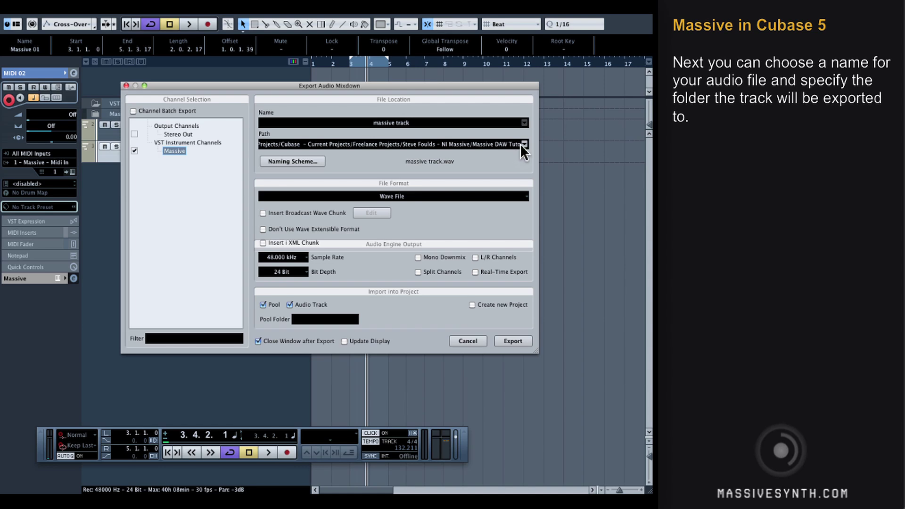
Try the MPEG 1 Layer 3 File format with its High Quality Mode and sample rate options, and return to Wave File
click(460, 195)
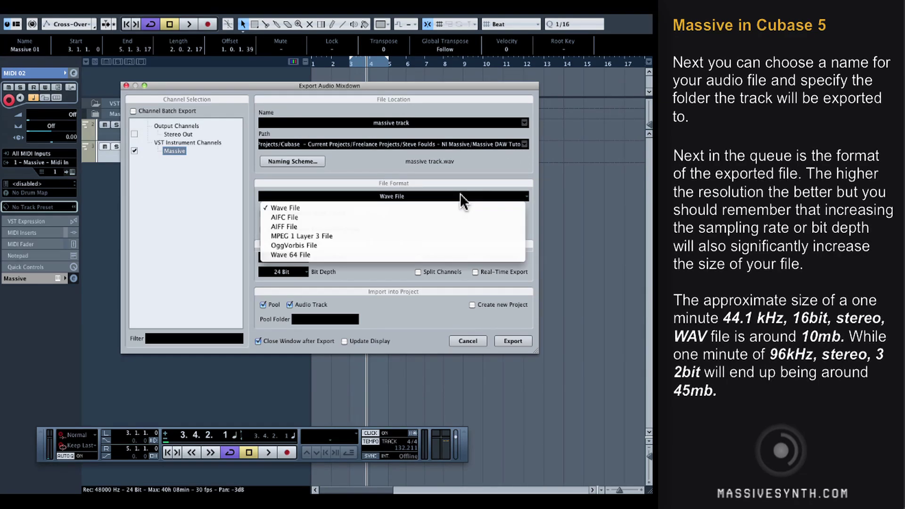
click(412, 236)
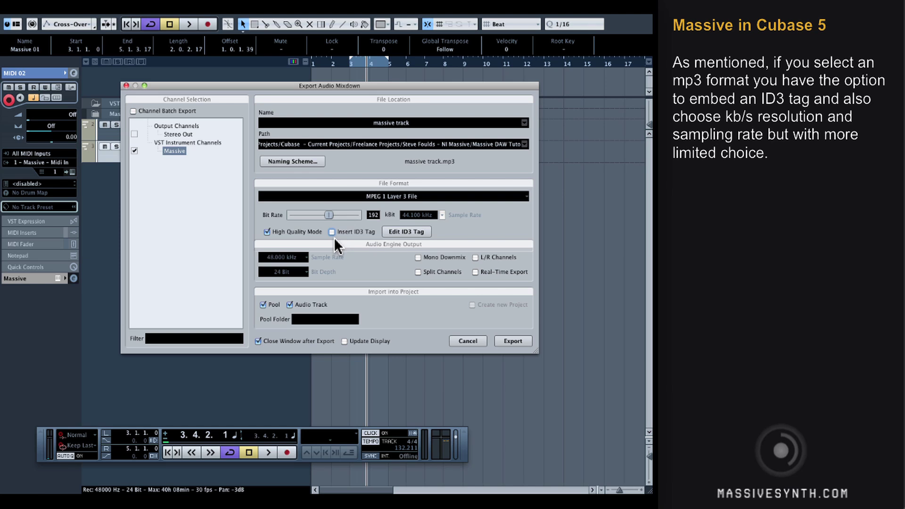
click(267, 231)
click(441, 212)
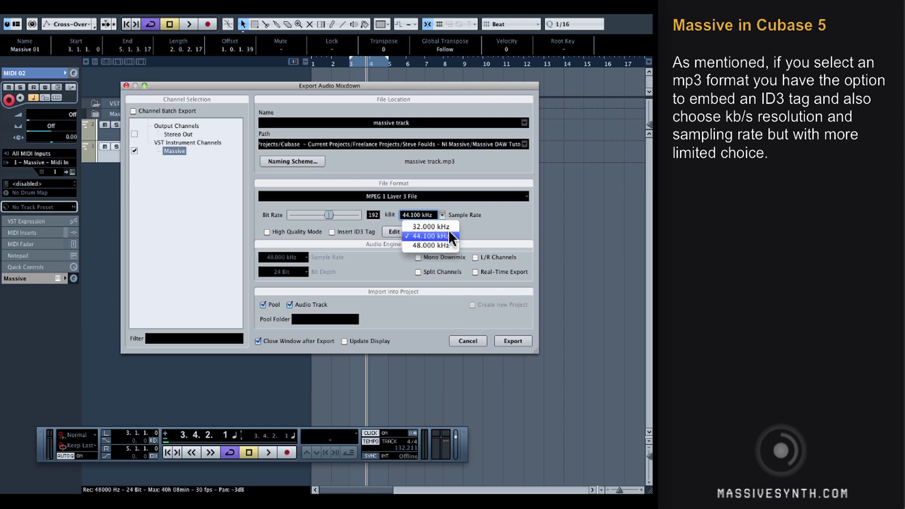
click(267, 230)
click(267, 231)
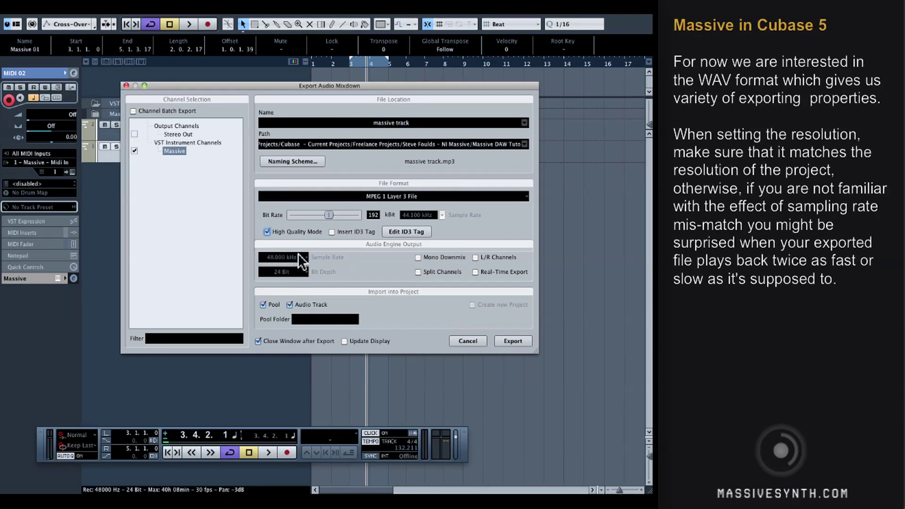
click(389, 196)
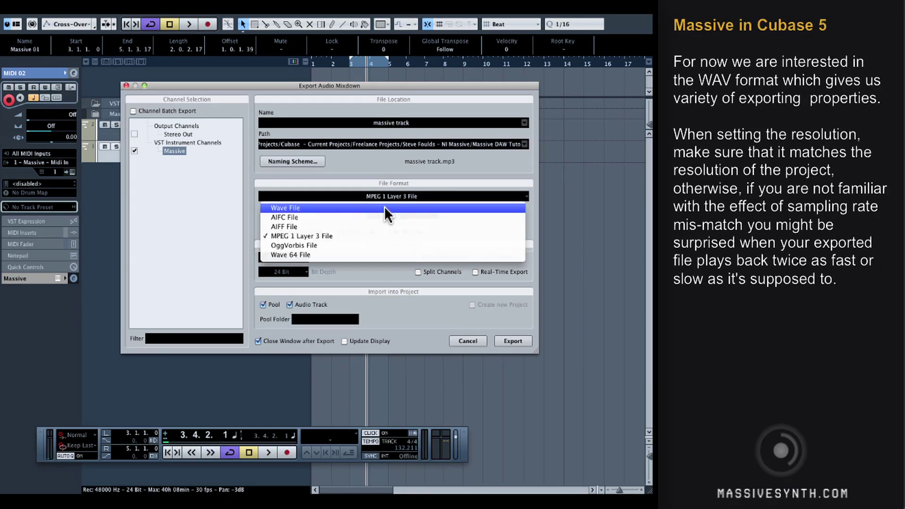
click(385, 208)
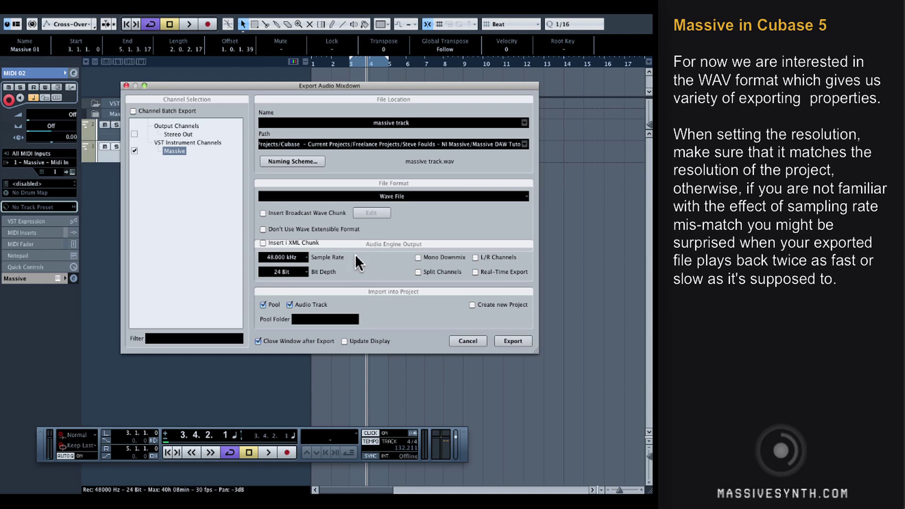
Review the sample rate and bit depth choices and export at 48.000 kHz, 24 Bit, importing into the pool and an audio track
click(306, 258)
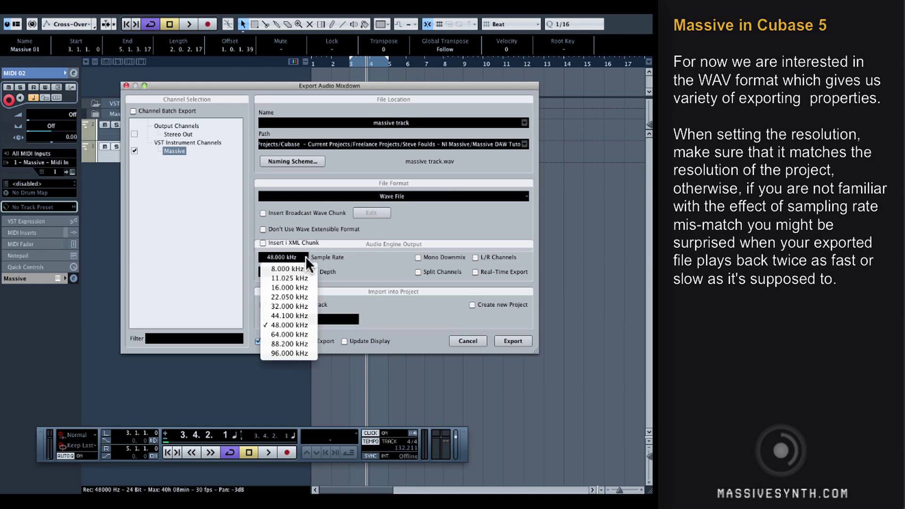
click(306, 256)
click(307, 273)
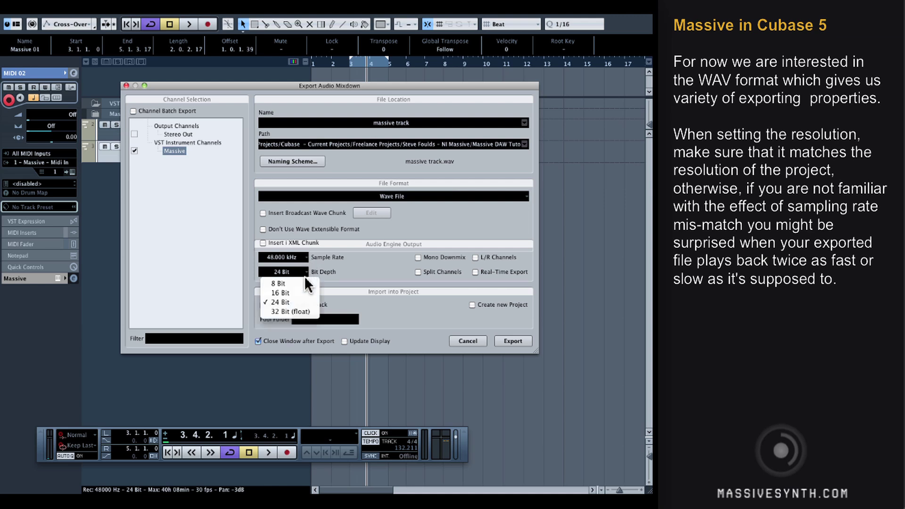
click(347, 271)
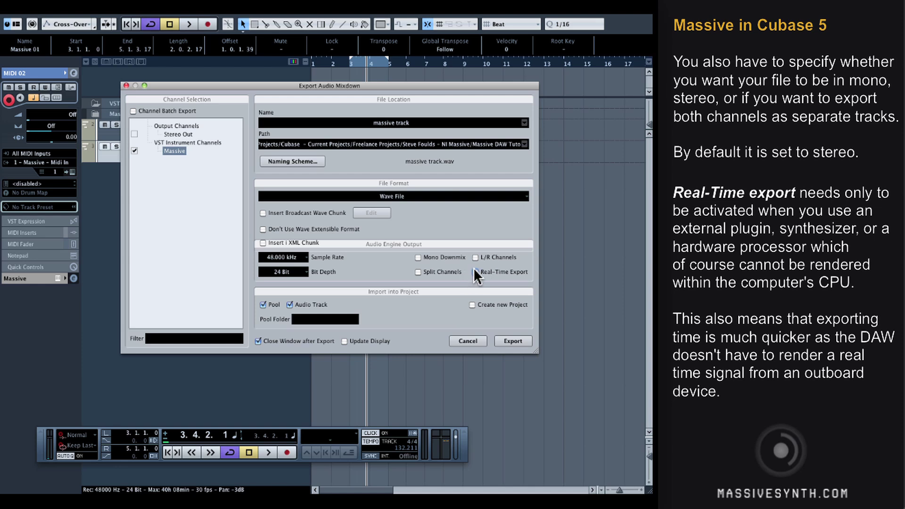
click(290, 304)
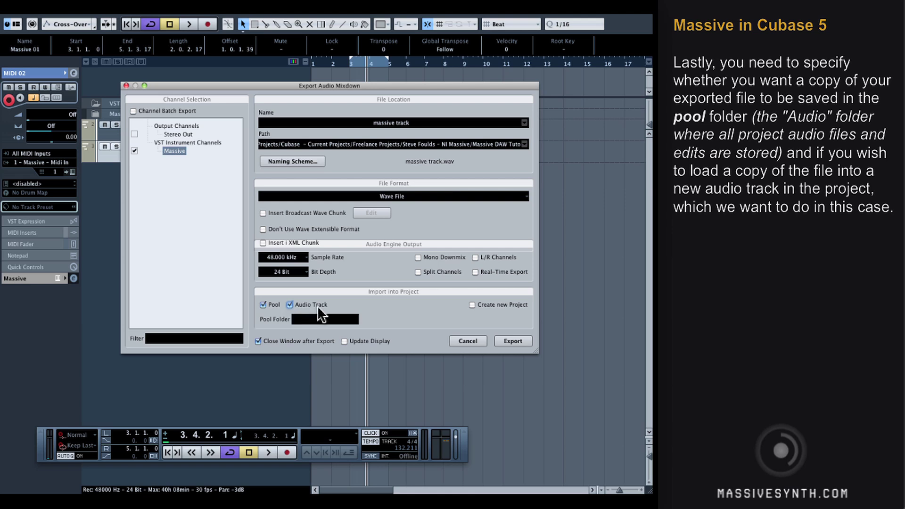
click(509, 338)
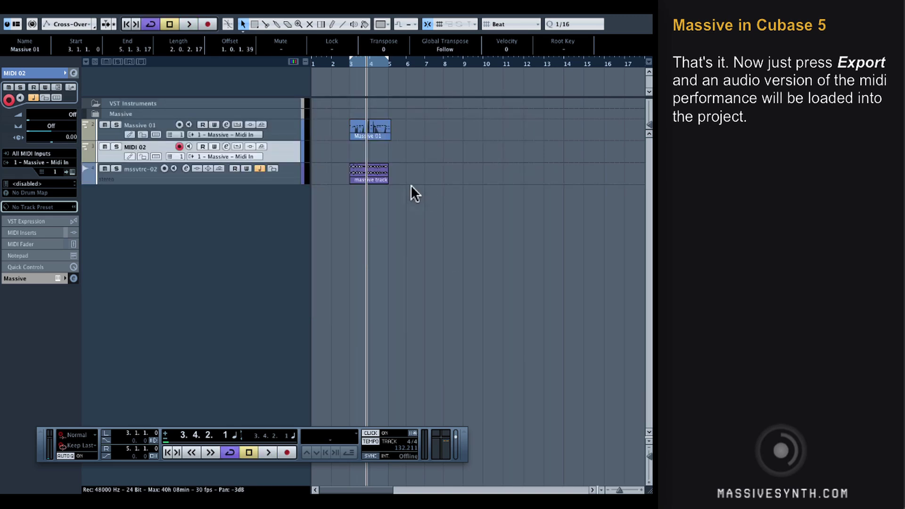
Play the loop from bar 3 with the Massive 01 track muted to audition the exported audio alone, and unmute the track
click(347, 61)
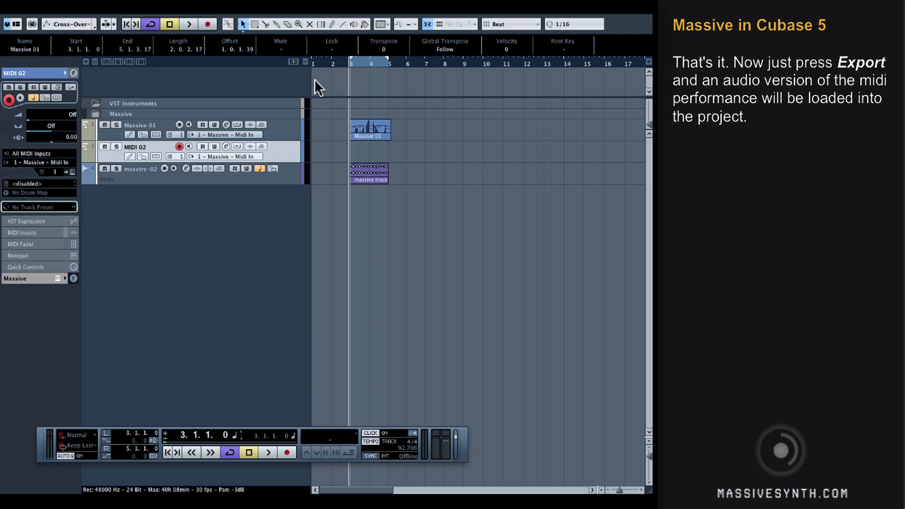
key(space)
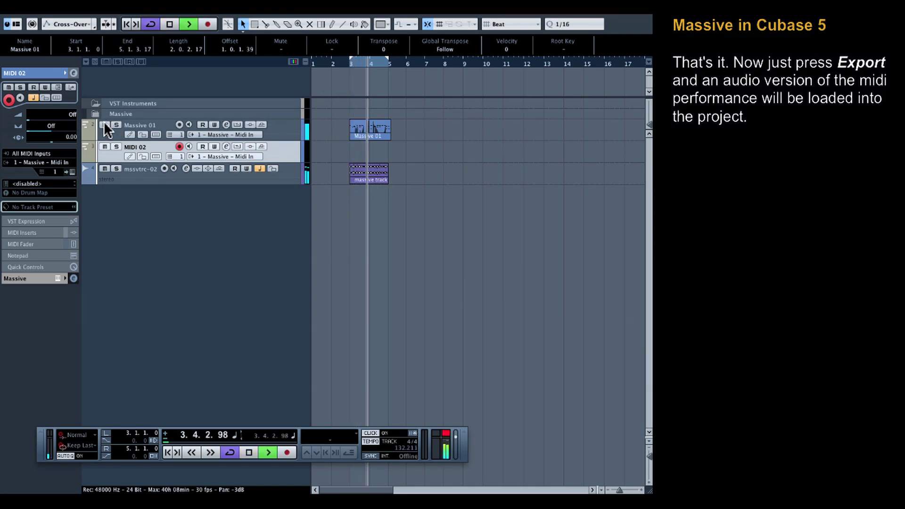
click(104, 123)
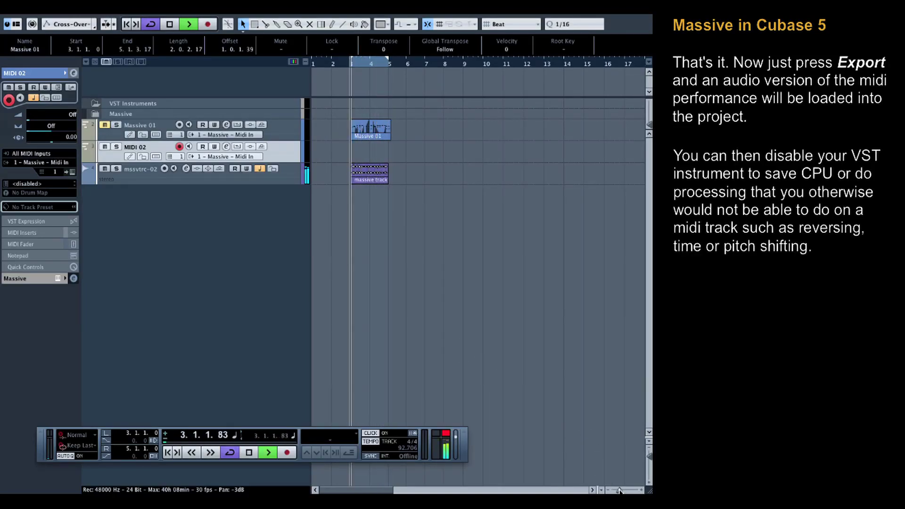
drag(620, 491, 623, 491)
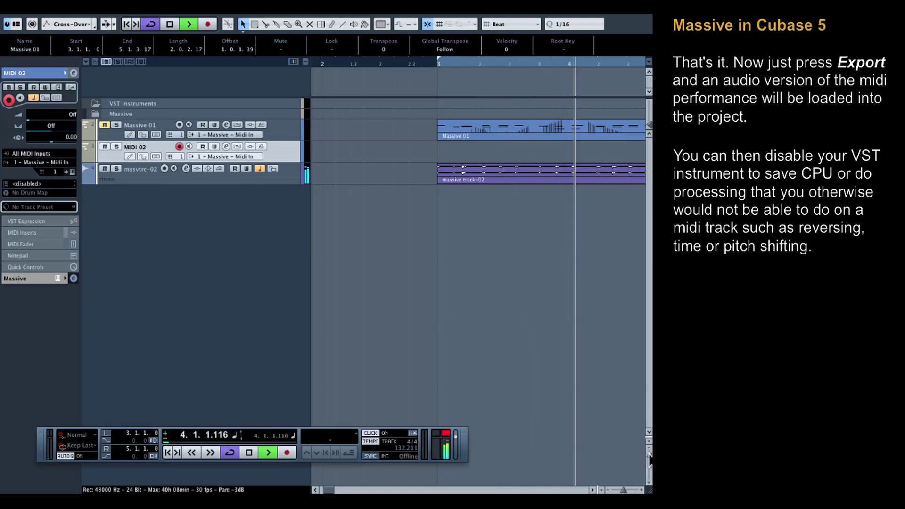
drag(649, 456, 649, 464)
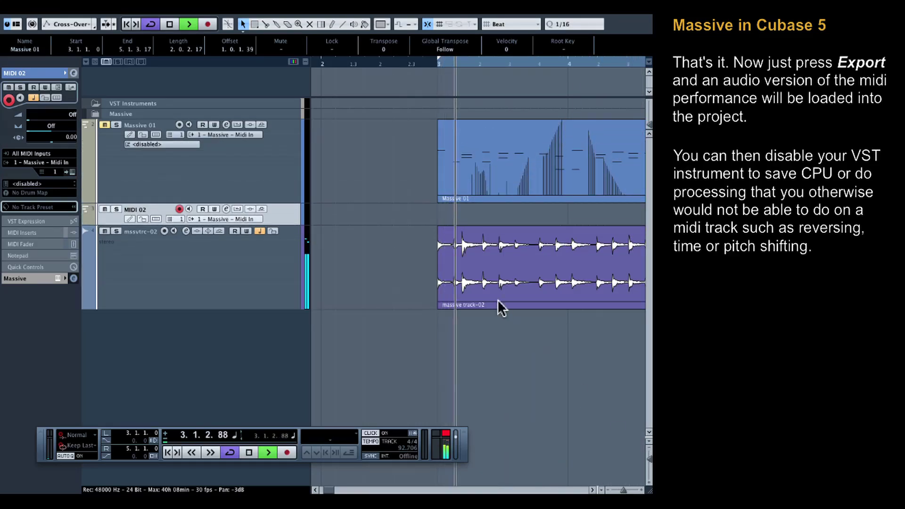
scroll(496, 301, right, 2)
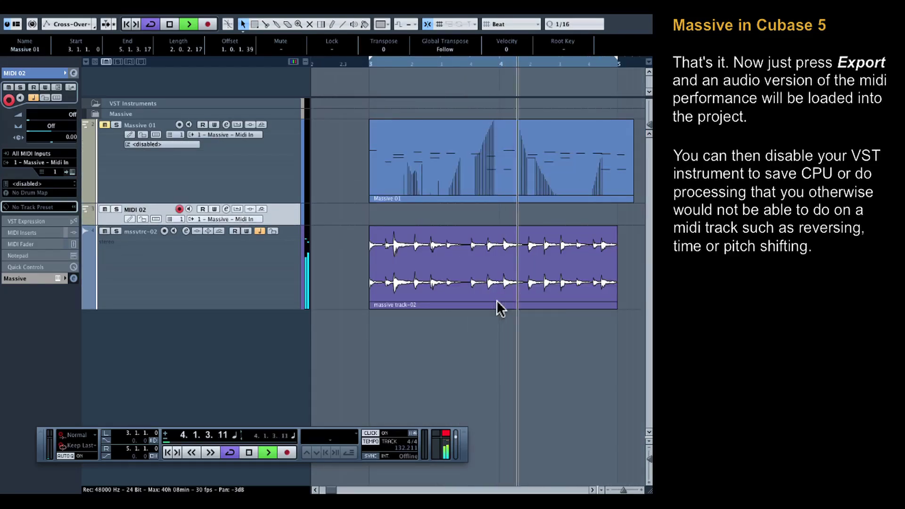
key(space)
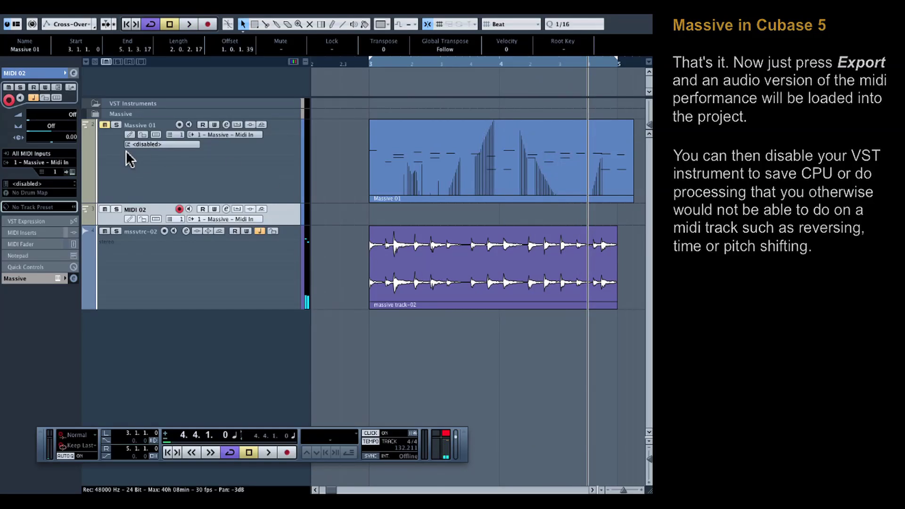
click(105, 125)
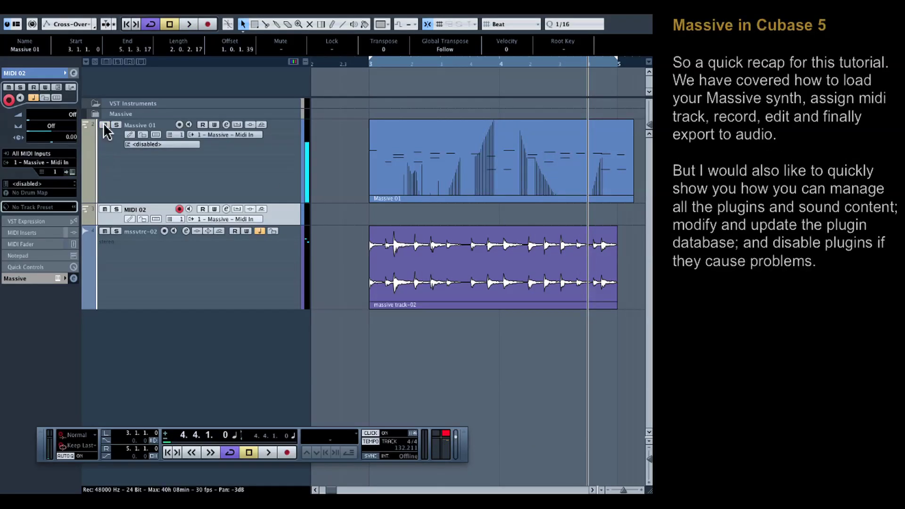
Raise the massive track-02 audio event's volume to about 0.58 and give it a fade-out of about 0.0.3.89
click(439, 273)
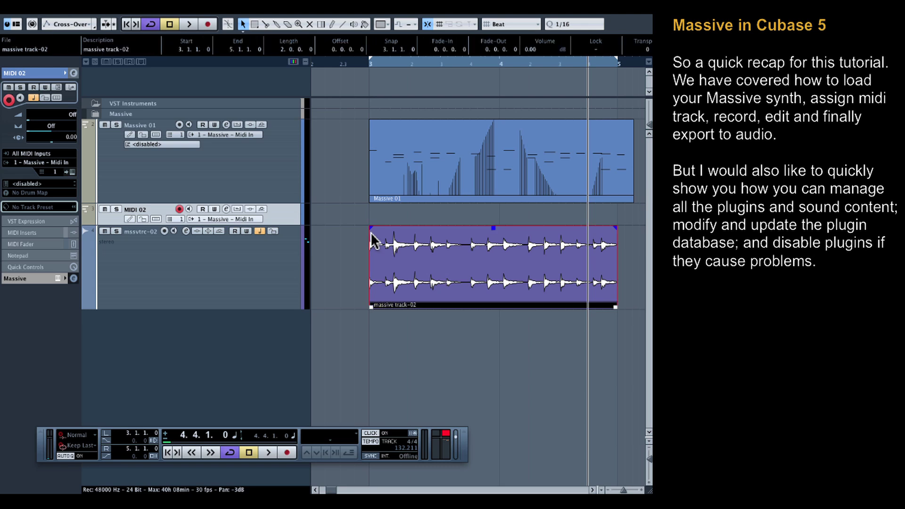
mouse_move(371, 228)
mouse_down()
mouse_move(414, 233)
mouse_move(371, 239)
mouse_up()
mouse_move(493, 228)
mouse_down()
mouse_move(495, 264)
mouse_move(502, 224)
mouse_up()
mouse_move(616, 228)
mouse_down()
mouse_move(535, 237)
mouse_move(589, 238)
mouse_up()
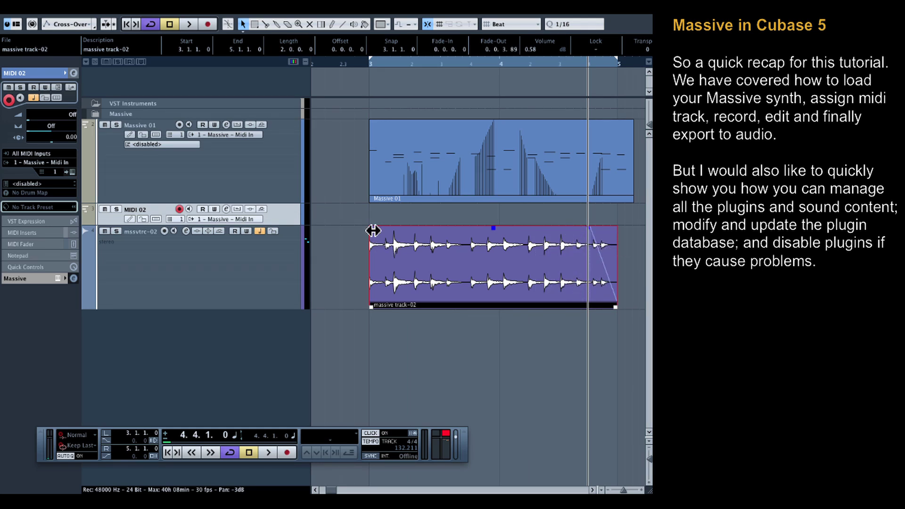
Give massive track-02 a fade-in of about 1.0.2.75 while playing from bar 3, and mute the Massive 01 track
drag(372, 229, 414, 228)
click(372, 64)
key(space)
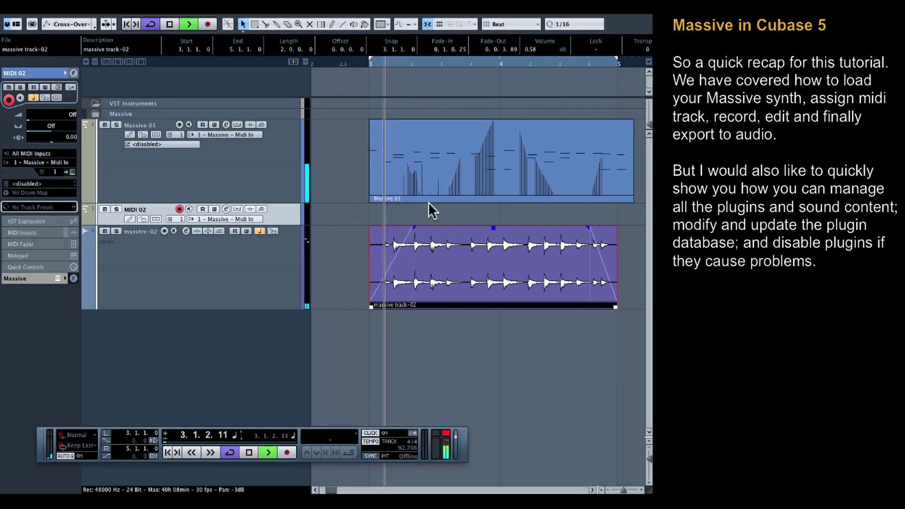
drag(428, 228, 521, 229)
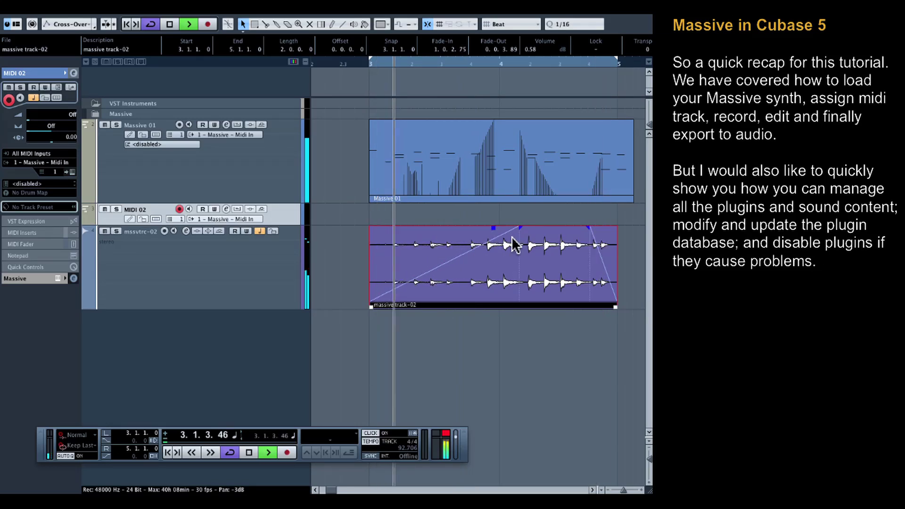
click(104, 125)
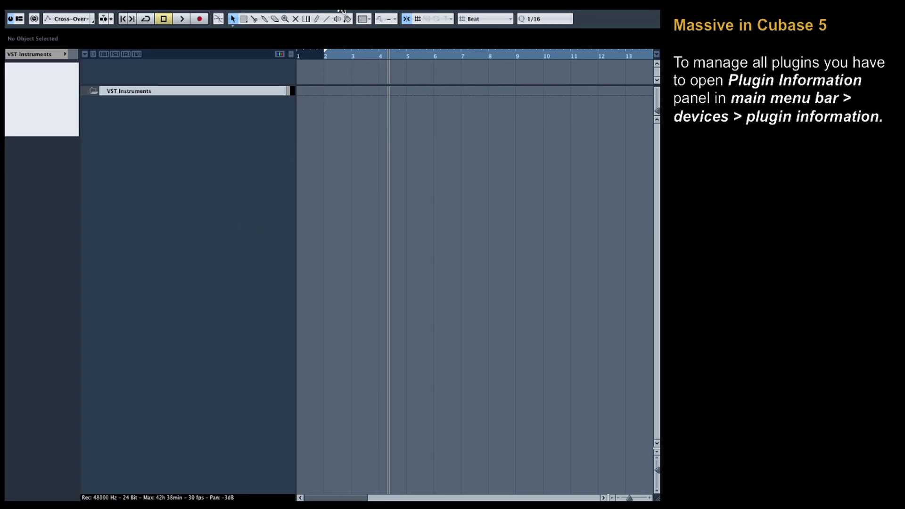
Open the Plug-in Information window and sort the VST plug-ins by vendor to locate Massive and its path
click(295, 4)
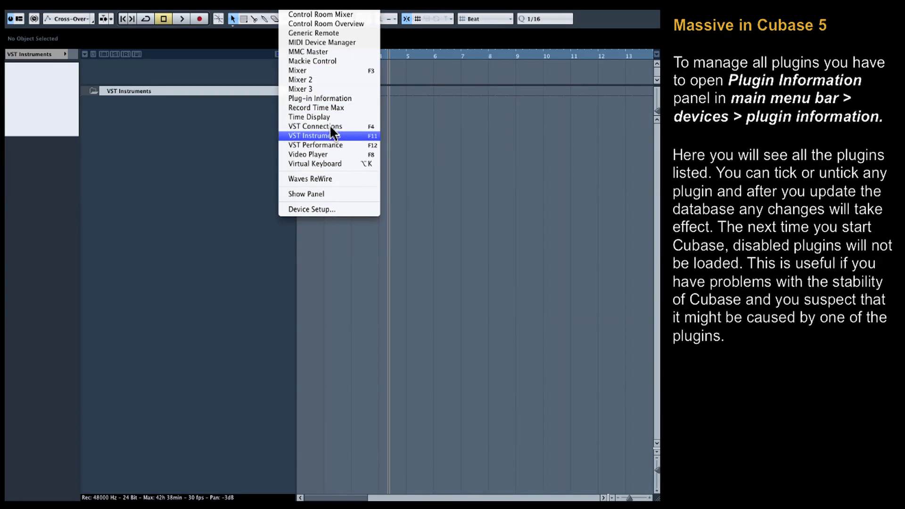
click(327, 99)
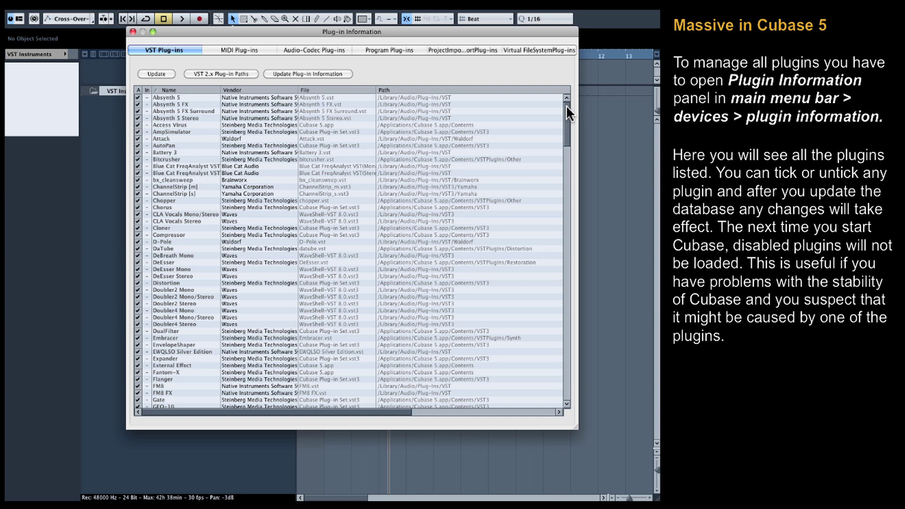
drag(567, 107, 564, 109)
click(257, 91)
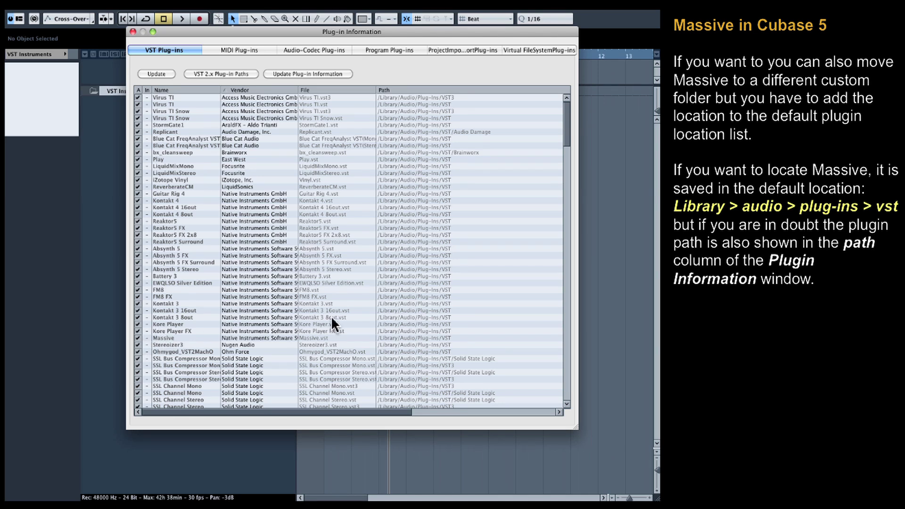
Review the VST 2.x Plug-in Paths list where custom plug-in folders are added, and close the plug-in information
click(244, 73)
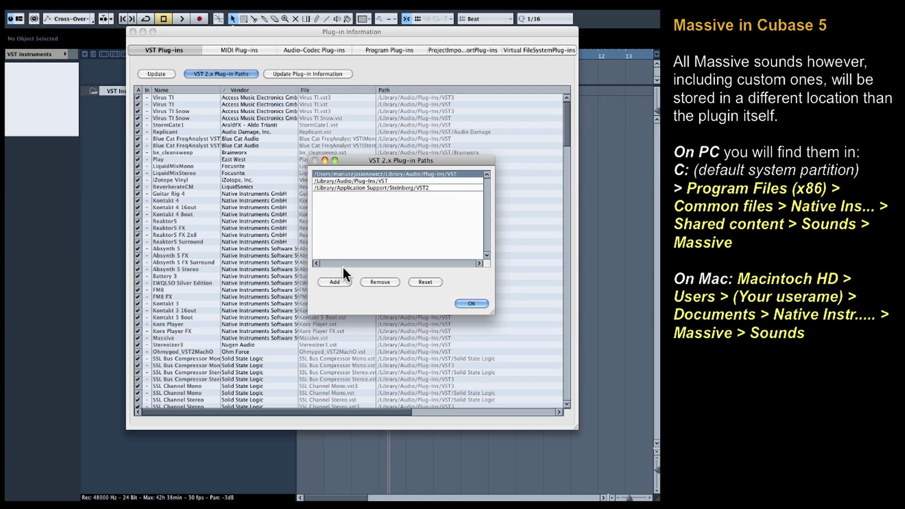
click(479, 303)
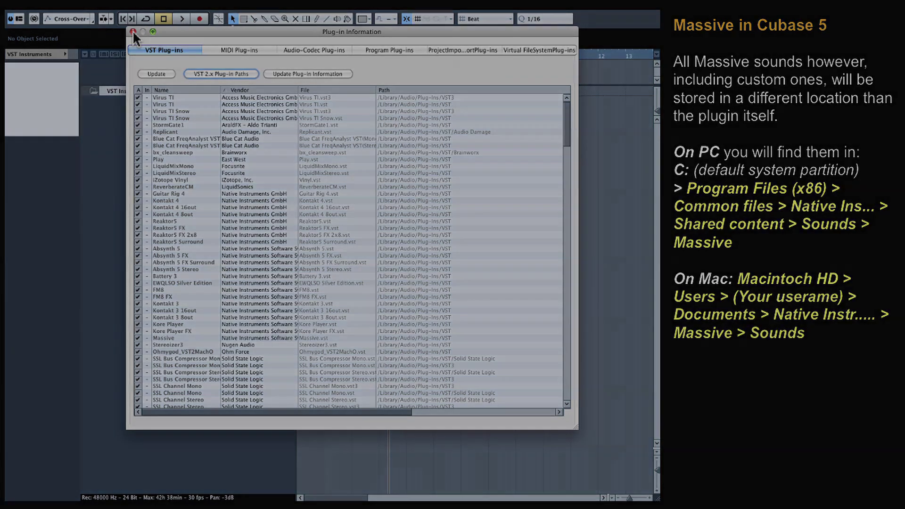
click(132, 32)
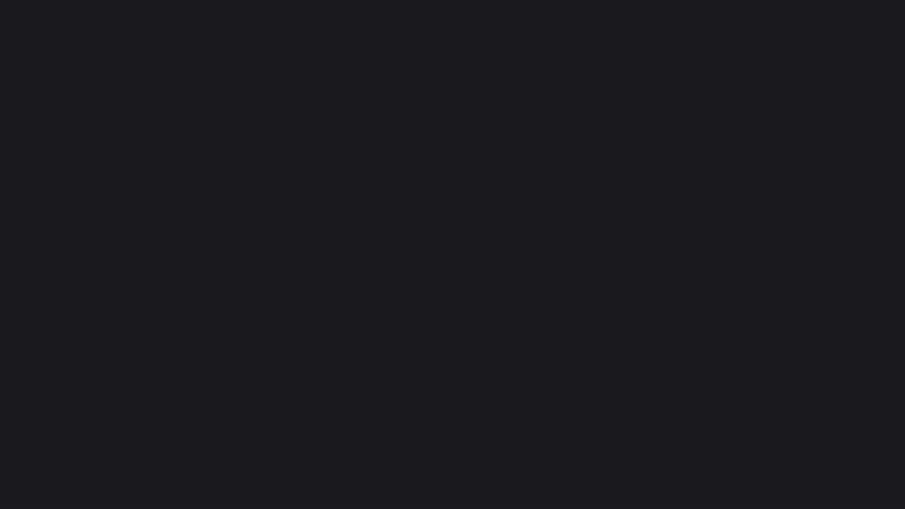